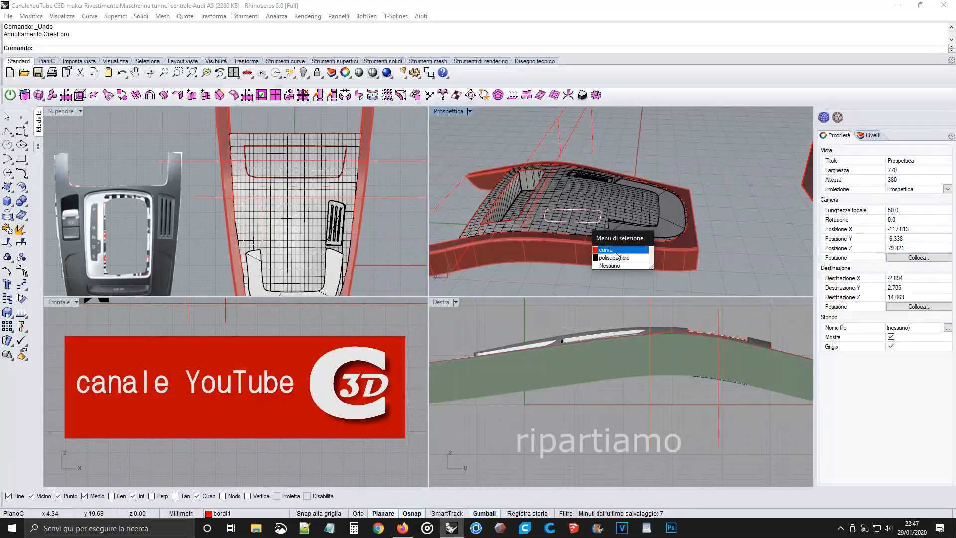
# Step: Select the closed rounded curve opposite the slotted vent and rotate it slightly in the side view to follow the console surface's slope
pyautogui.click(615, 250)
pyautogui.moveTo(620, 234); pyautogui.dragTo(623, 179, button='right')
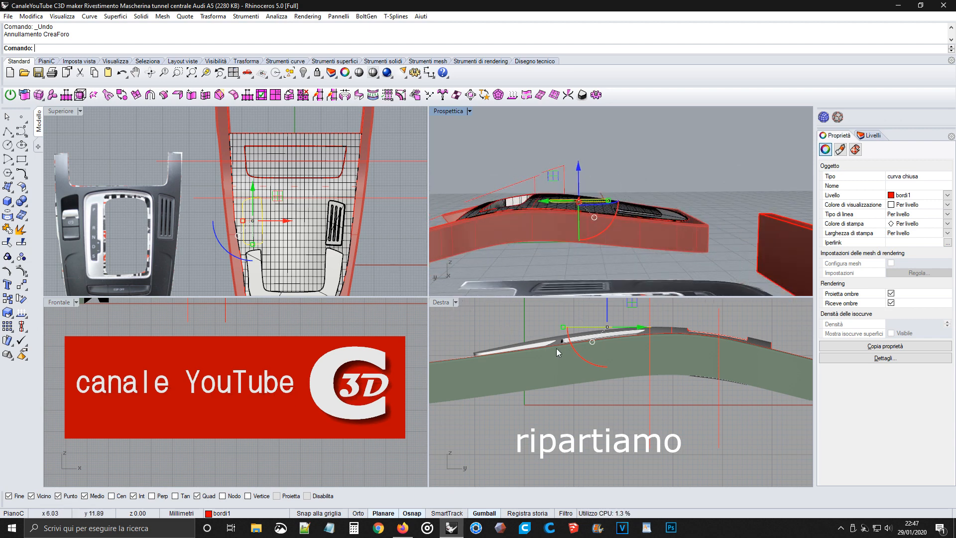
pyautogui.moveTo(575, 355); pyautogui.dragTo(579, 358)
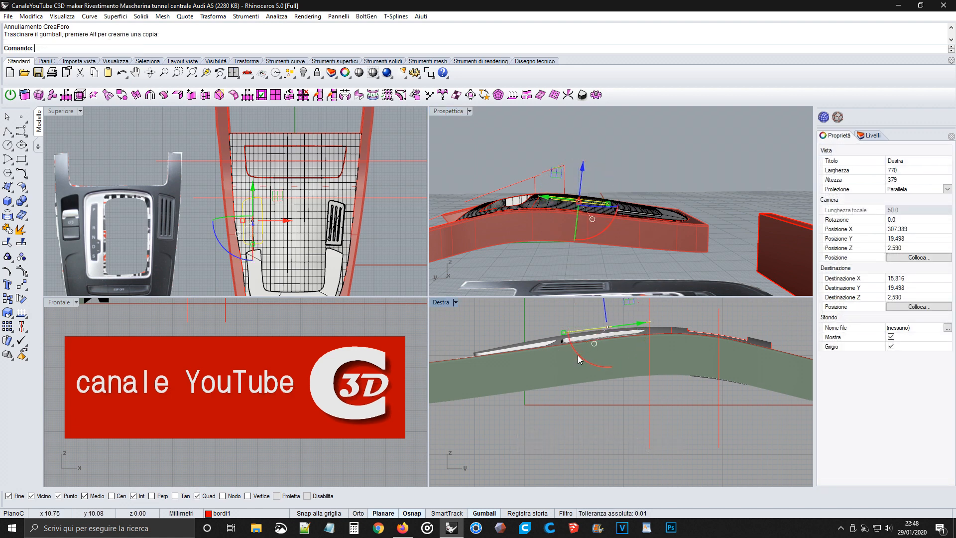
pyautogui.click(694, 182)
pyautogui.moveTo(682, 175); pyautogui.dragTo(656, 216, button='right')
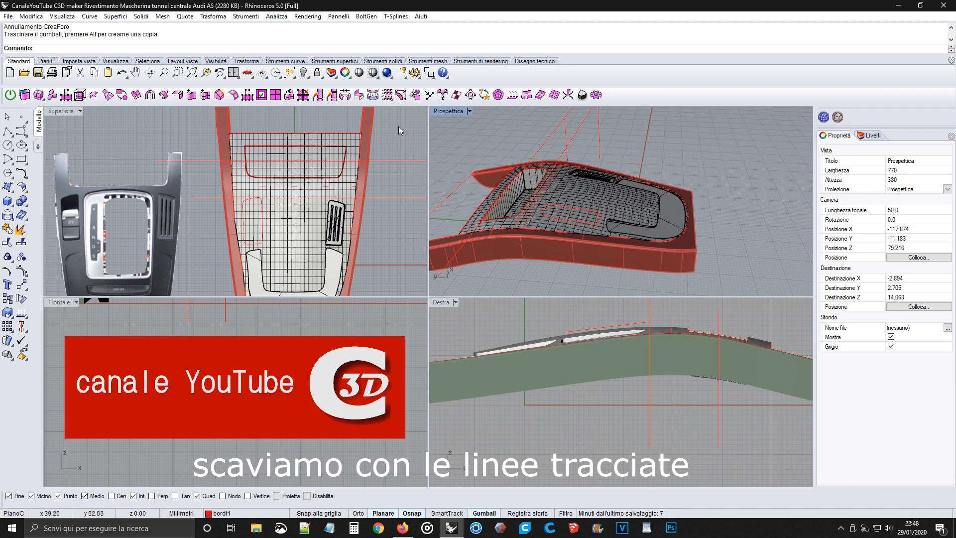
# Step: Try to cut a hole into the console surface with CreaForo from the tilted rounded curve, and undo the cut
pyautogui.write('CreaForo')
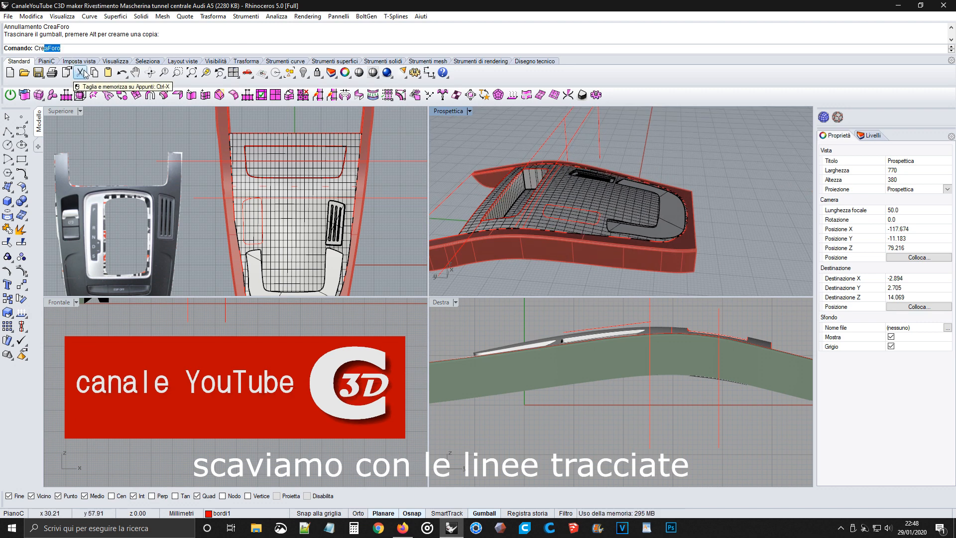
pyautogui.press('Return')
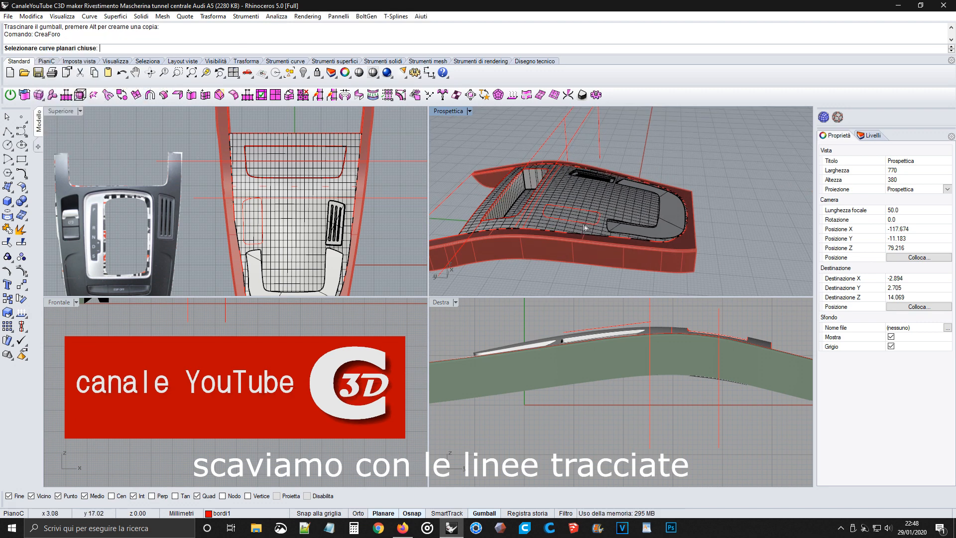
pyautogui.click(582, 209)
pyautogui.press('Return')
pyautogui.click(285, 248)
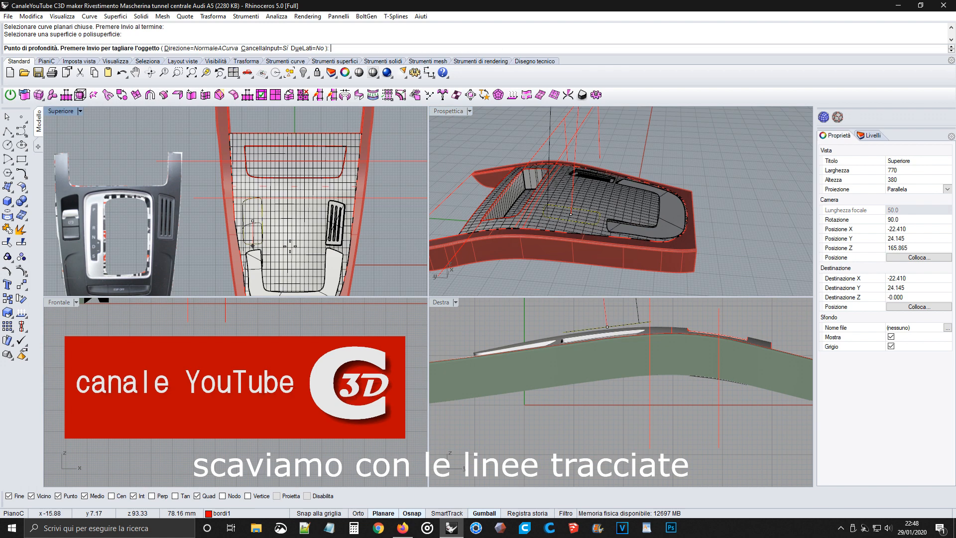
pyautogui.click(608, 340)
pyautogui.moveTo(577, 209); pyautogui.dragTo(589, 225, button='right')
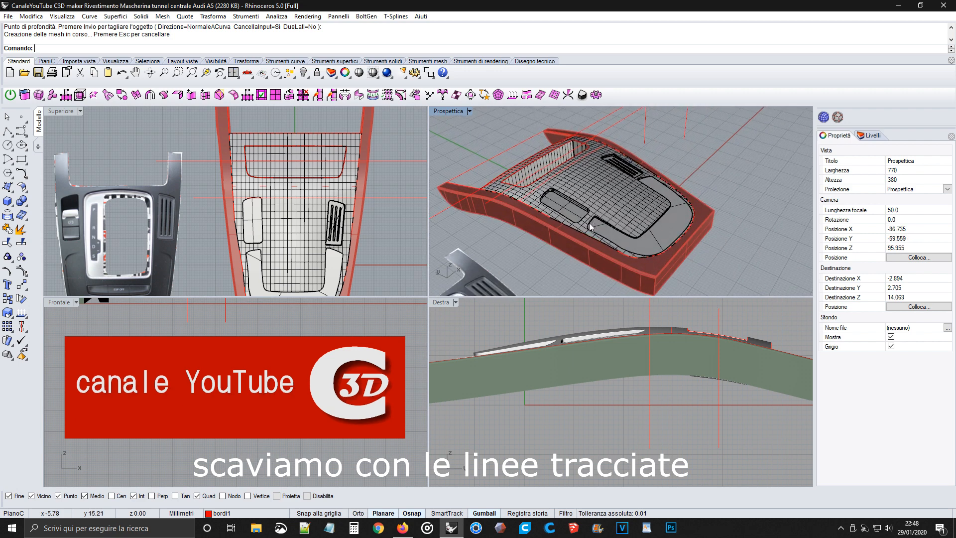
pyautogui.hotkey('ctrl', 'z')
# Step: Restart CreaForo with the rounded curve on the console surface and turn off object snaps for the depth point
pyautogui.write('CreaForo')
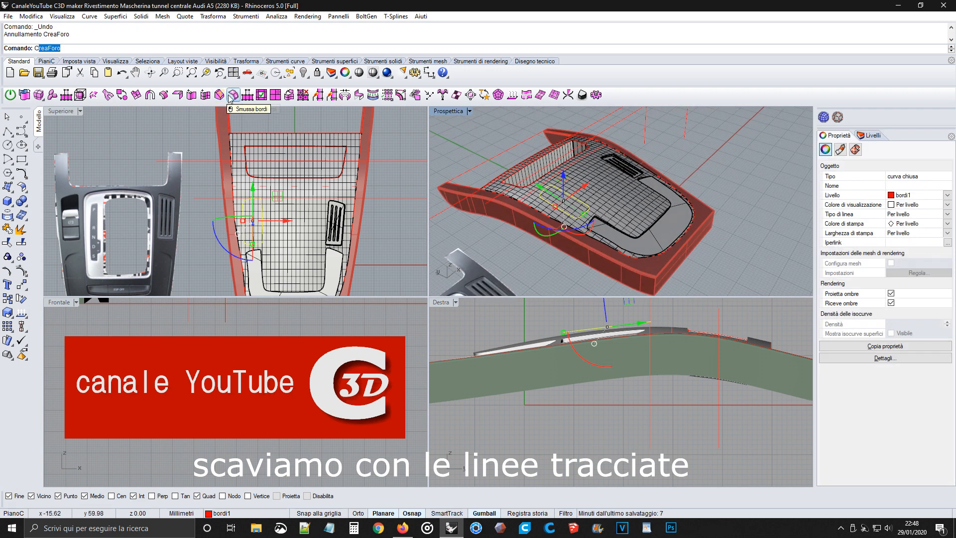
pyautogui.press('Return')
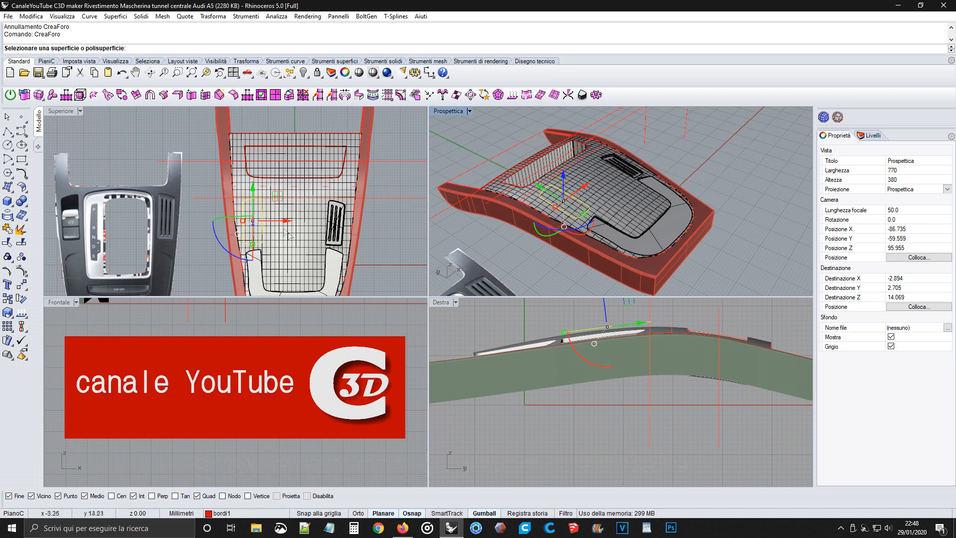
pyautogui.click(288, 230)
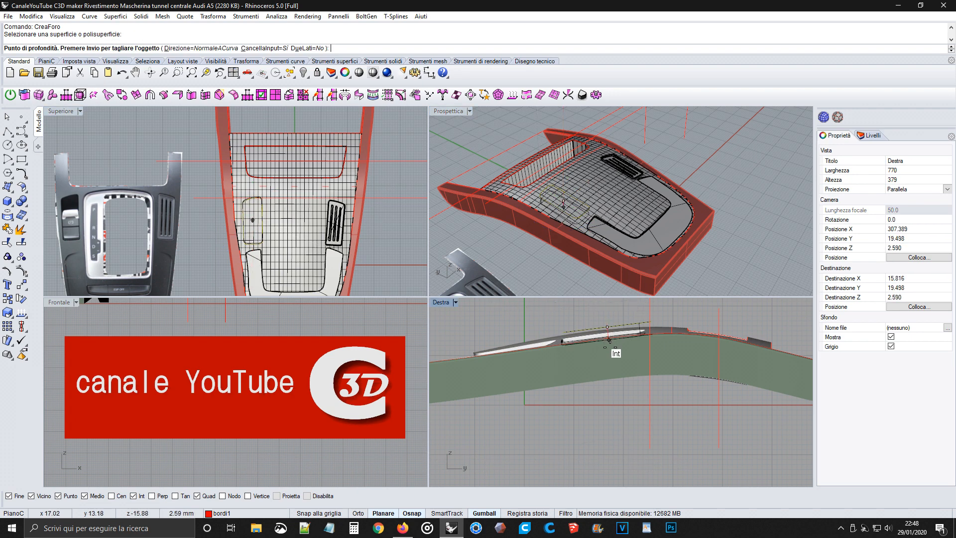
pyautogui.click(412, 512)
# Step: Try a freely picked depth for the hole in the side view, inspect the pocket, and undo the cut
pyautogui.click(600, 344)
pyautogui.moveTo(592, 239); pyautogui.dragTo(647, 191, button='right')
pyautogui.scroll(8, 563, 215)
pyautogui.moveTo(597, 219); pyautogui.dragTo(576, 182, button='right')
pyautogui.hotkey('ctrl', 'z')
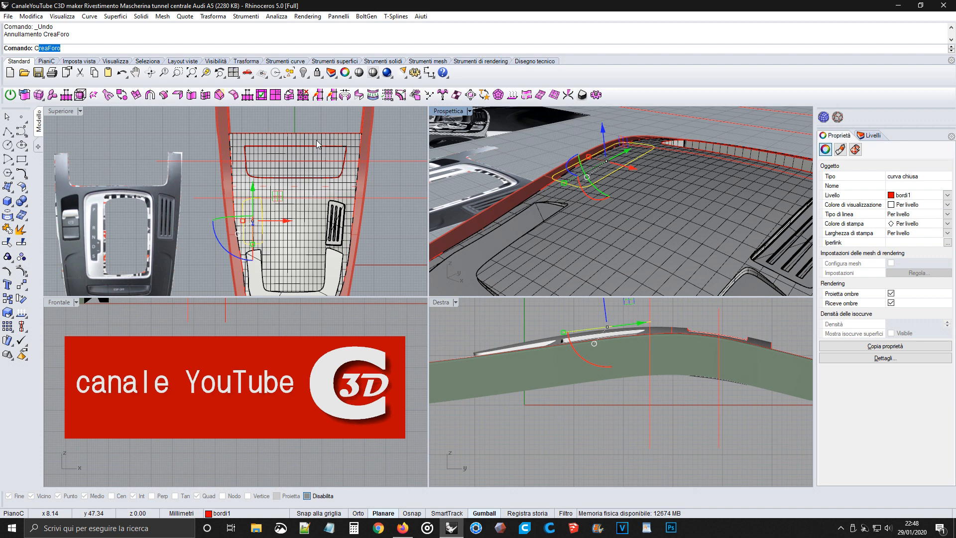
# Step: Cut the rounded pocket into the console surface with CreaForo, picking a depth point slightly below the panel in the side view
pyautogui.press('Return')
pyautogui.click(235, 256)
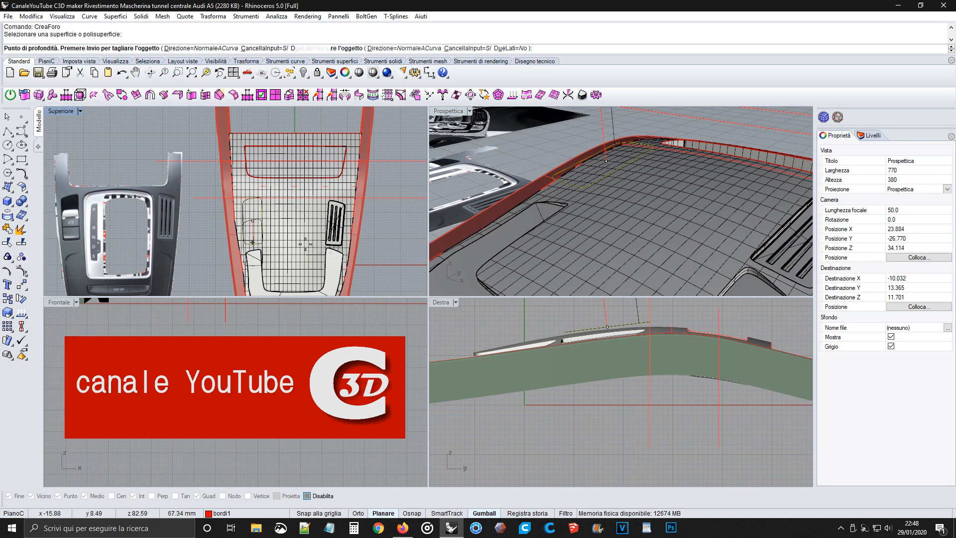
pyautogui.click(608, 348)
pyautogui.moveTo(583, 193); pyautogui.dragTo(672, 197, button='right')
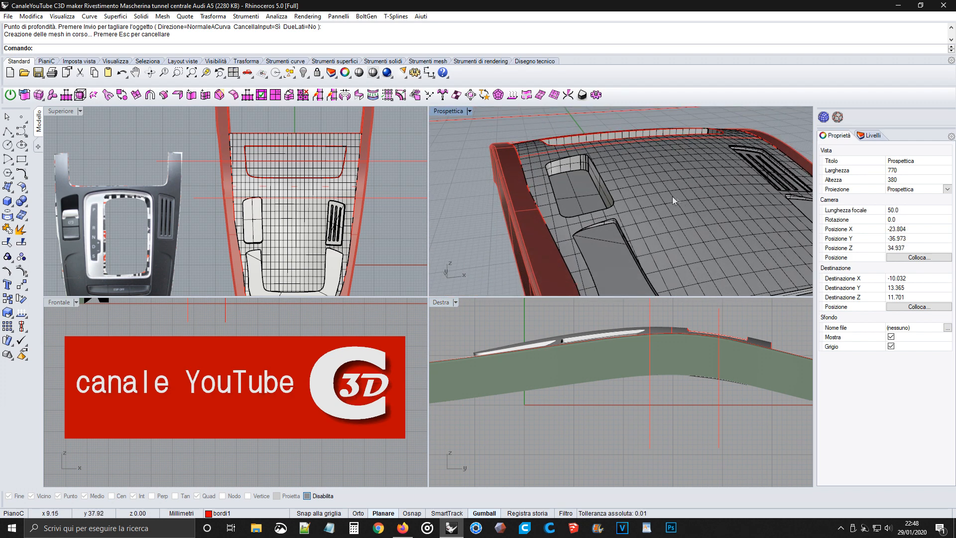
# Step: Start an edge fillet with a 0.2 radius and select the pocket's upper far-end and inner long edges
pyautogui.click(25, 204)
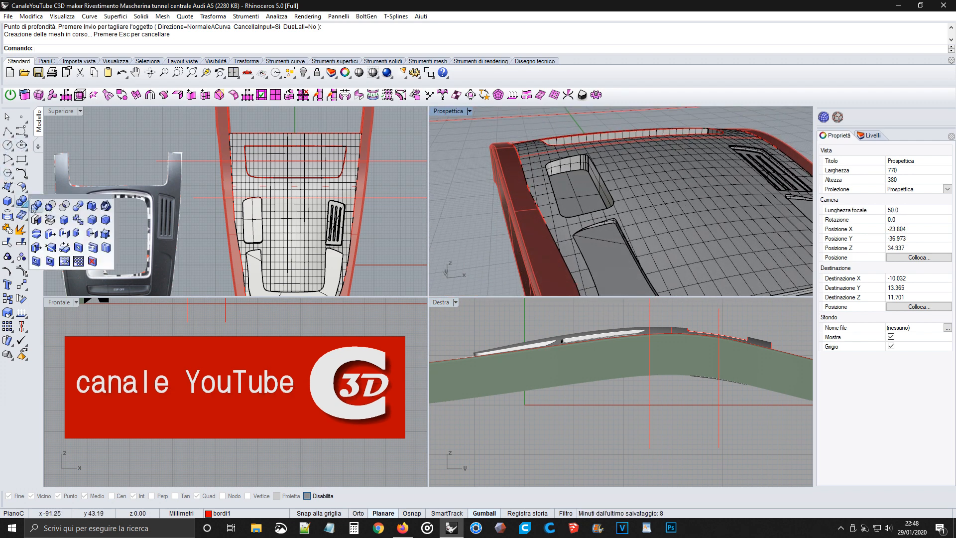
pyautogui.click(92, 206)
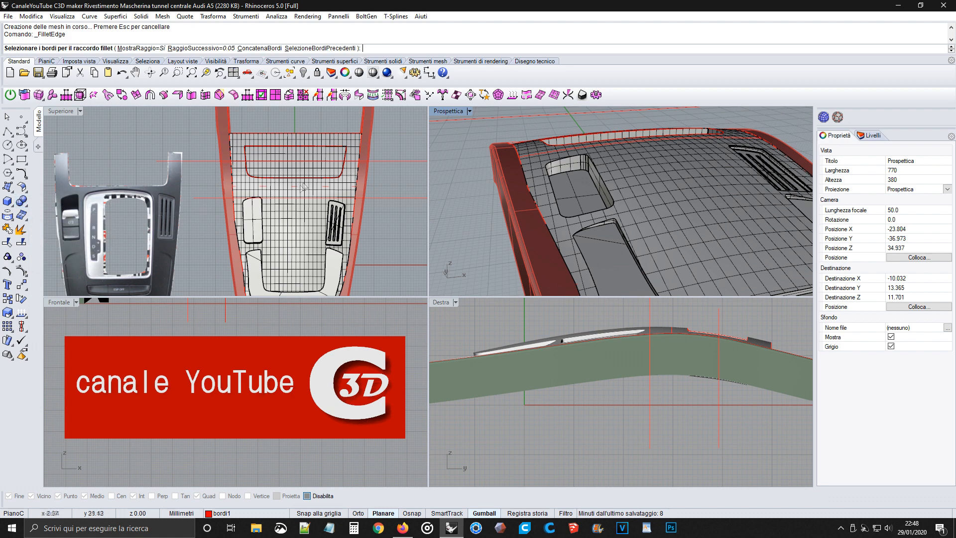
pyautogui.click(210, 48)
pyautogui.write('0.2')
pyautogui.press('Return')
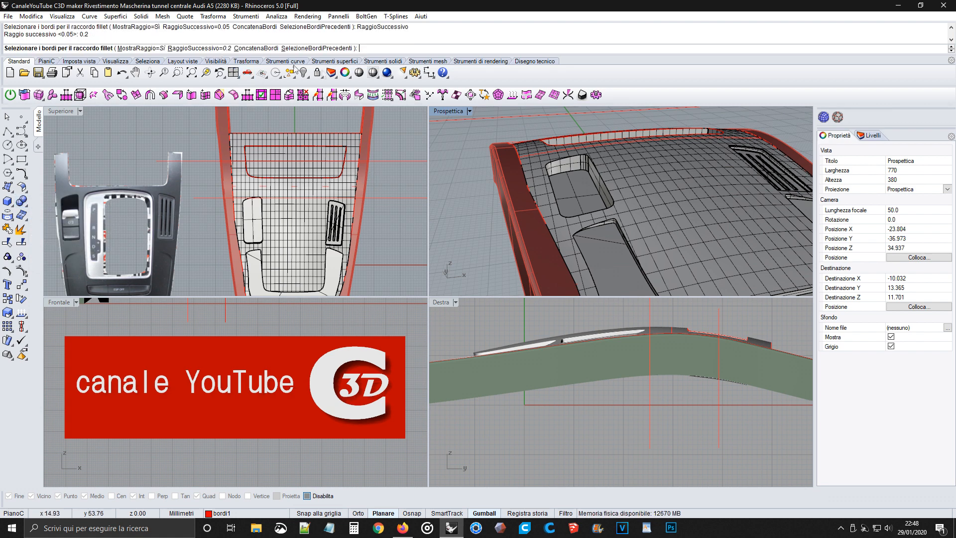
pyautogui.click(575, 156)
pyautogui.click(590, 159)
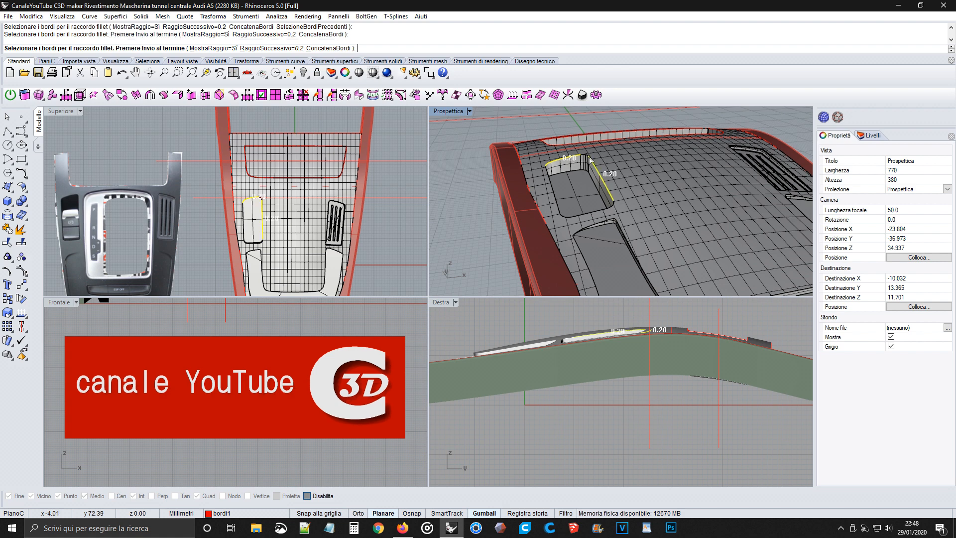
# Step: Add the corner edge segments and the remaining upper rim edges of the pocket to the 0.2 fillet
pyautogui.click(585, 154)
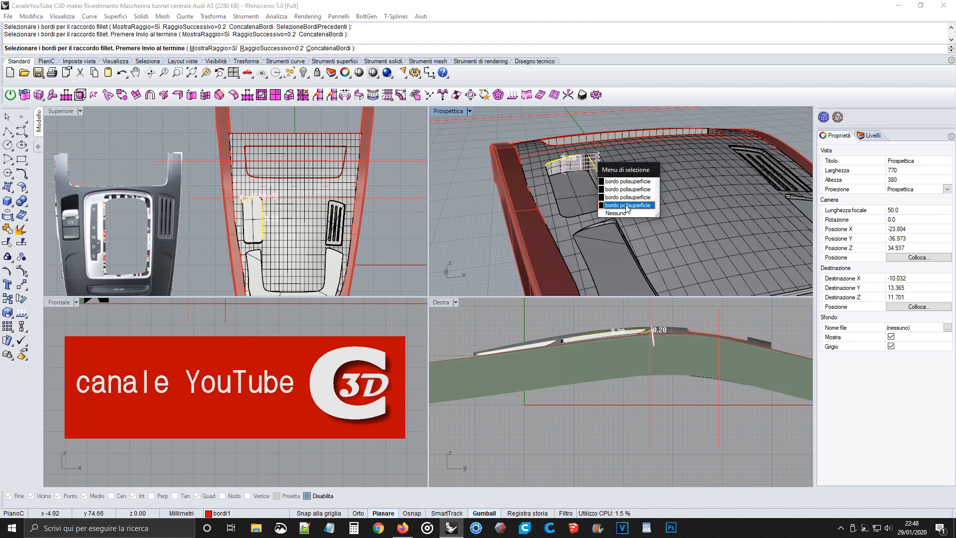
pyautogui.click(627, 205)
pyautogui.scroll(3, 586, 162)
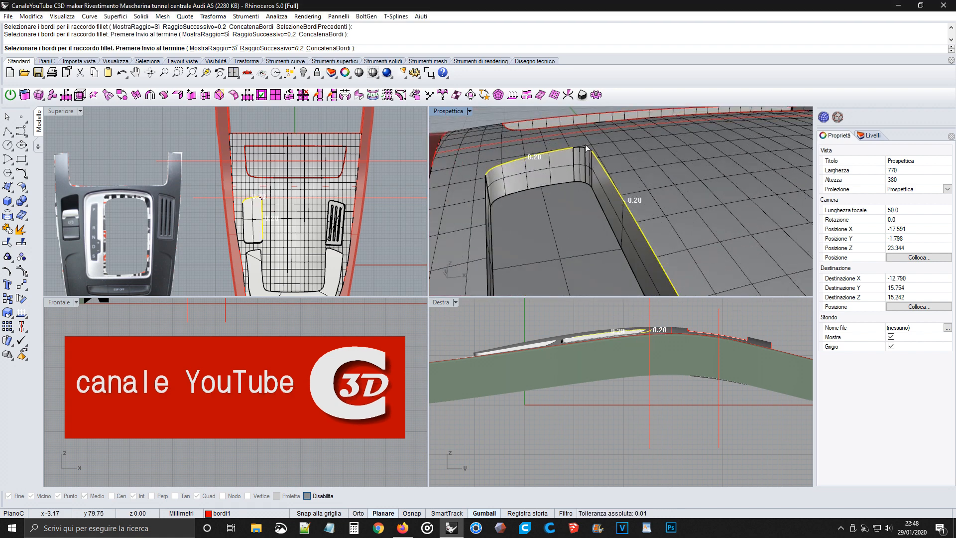
pyautogui.click(584, 149)
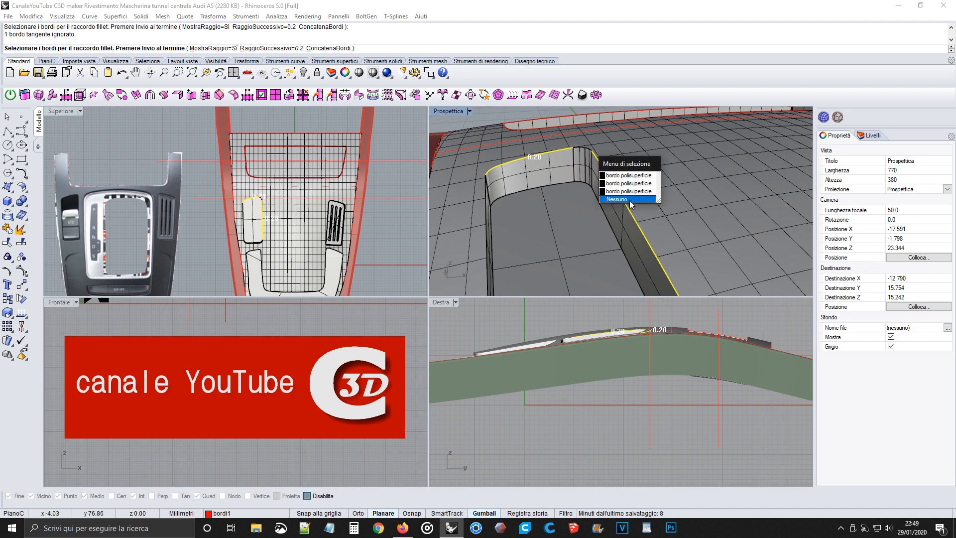
pyautogui.click(630, 201)
pyautogui.scroll(5, 573, 152)
pyautogui.click(573, 149)
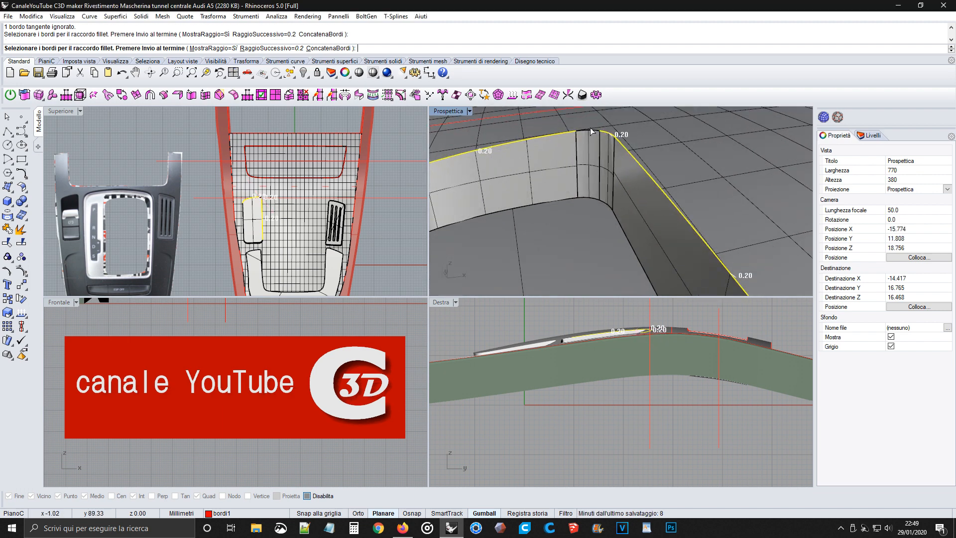
pyautogui.scroll(-8, 572, 148)
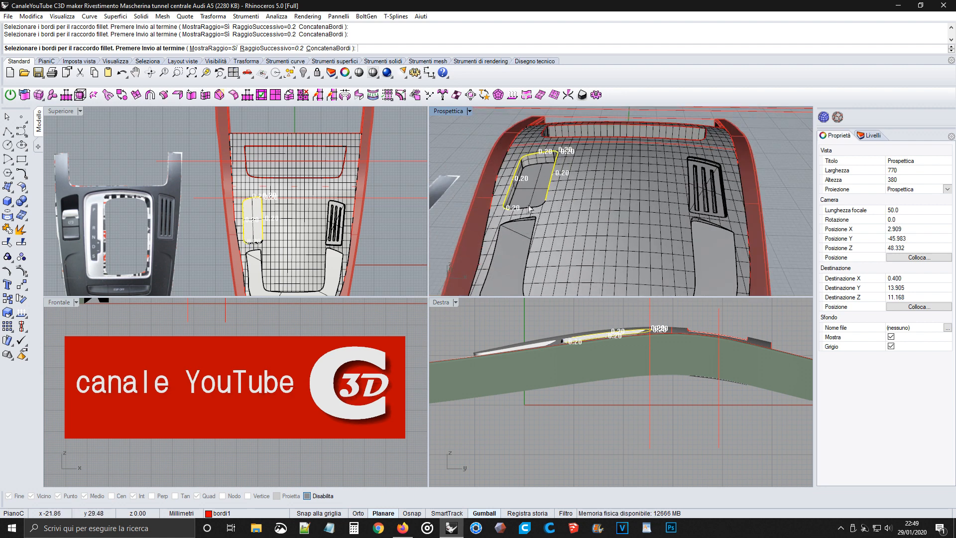
# Step: Try to apply the 0.2 fillet around the pocket rim, inspect it up close, and undo it
pyautogui.press('Return')
pyautogui.press('Return')
pyautogui.scroll(4, 548, 166)
pyautogui.scroll(6, 548, 165)
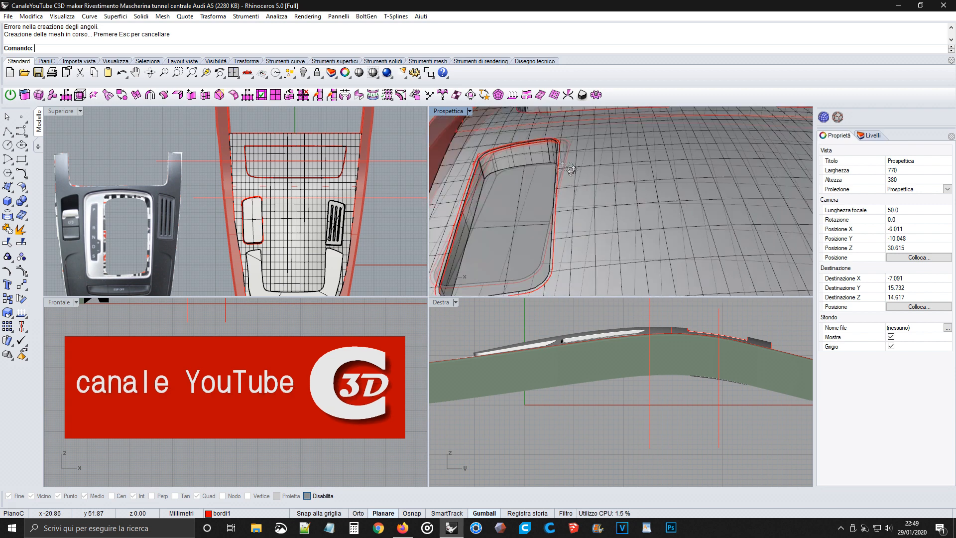
pyautogui.hotkey('ctrl', 'z')
pyautogui.press('Home')
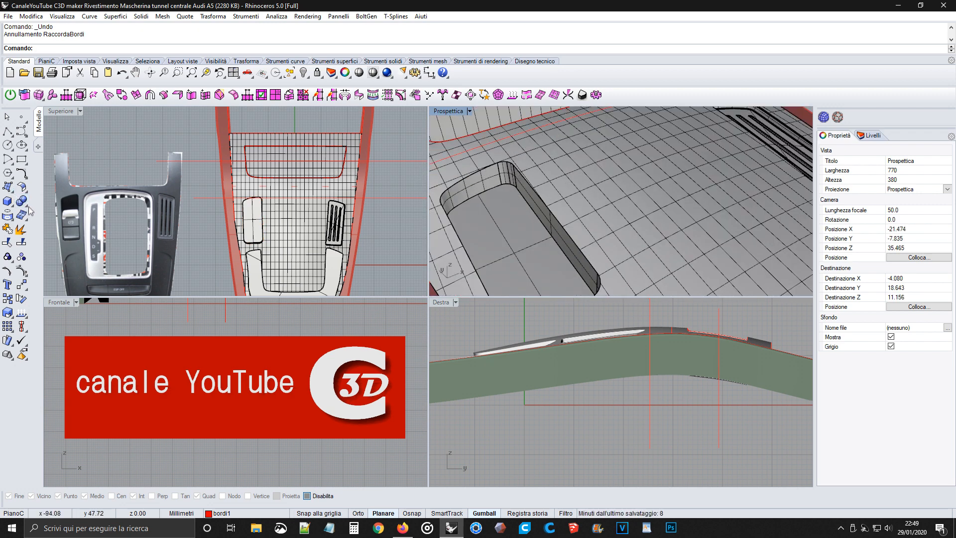
# Step: Start an edge fillet with a 0.1 radius and select the pocket rim's far-end, inner corner and inner long edges
pyautogui.click(24, 203)
pyautogui.click(64, 205)
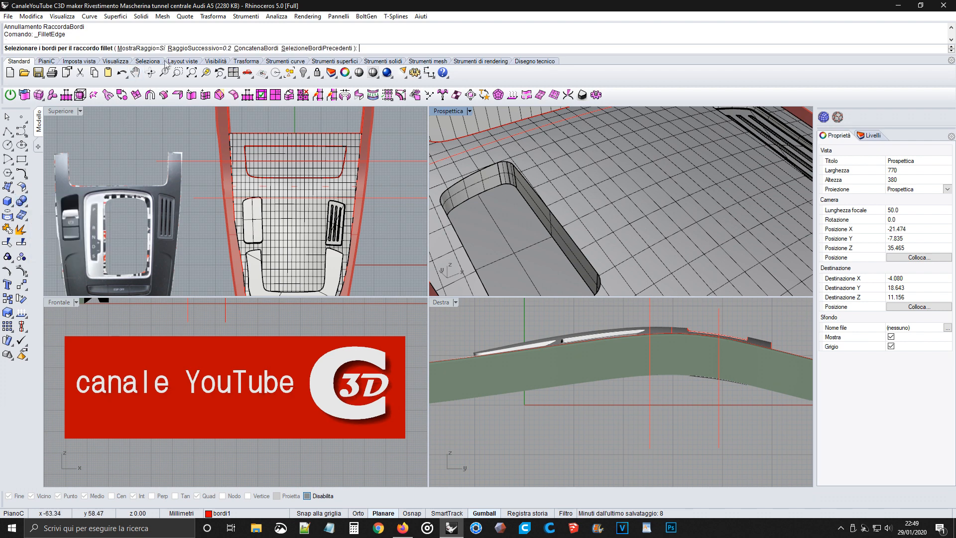
pyautogui.click(199, 48)
pyautogui.write('0.1')
pyautogui.press('Return')
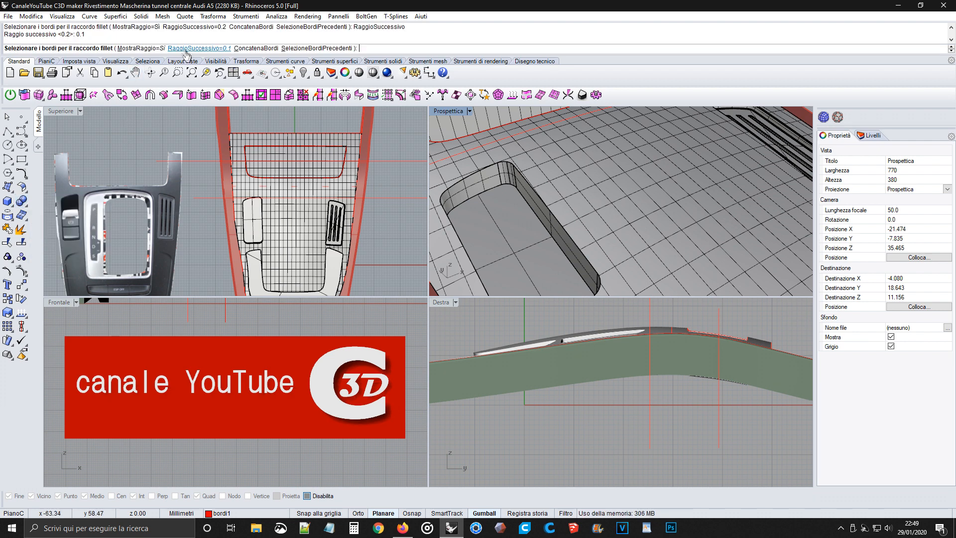
pyautogui.click(502, 162)
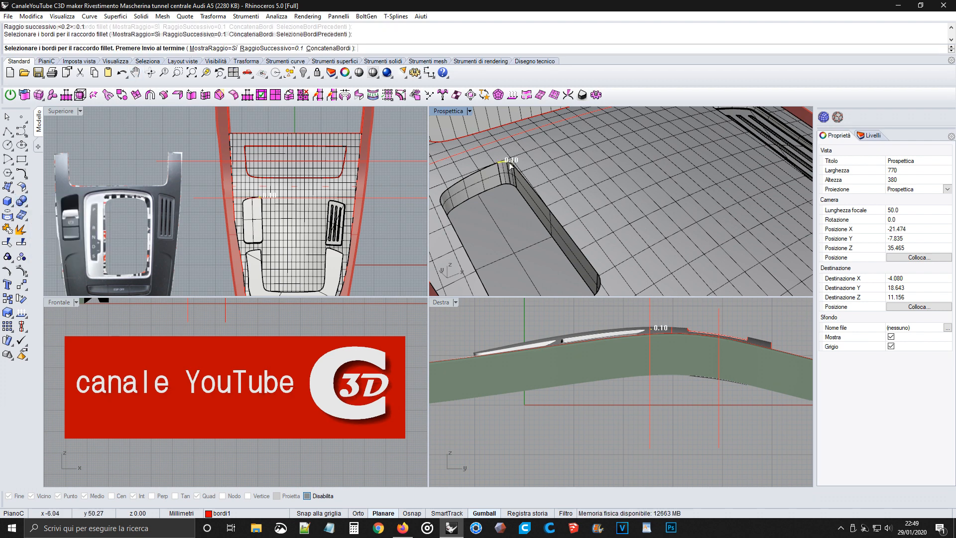
pyautogui.click(555, 210)
pyautogui.click(468, 178)
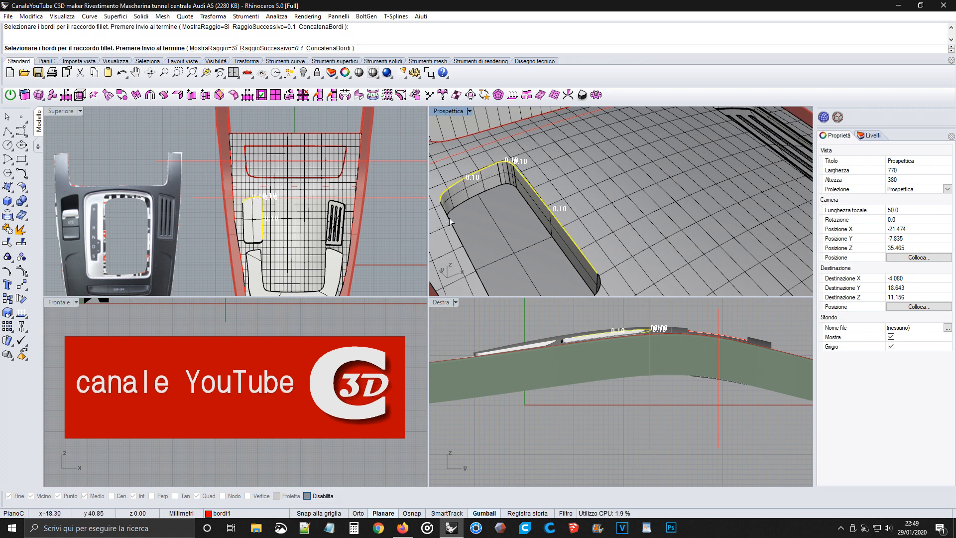
# Step: Add the pocket rim's outer long edge to the 0.1 fillet and reject the extra edge candidates at its corner
pyautogui.click(448, 219)
pyautogui.scroll(3, 444, 189)
pyautogui.click(443, 184)
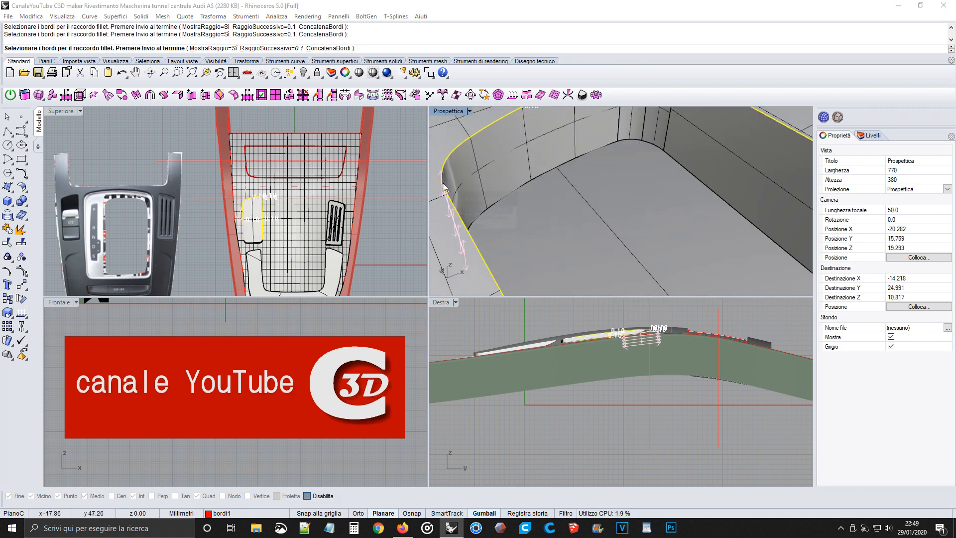
pyautogui.click(498, 230)
pyautogui.scroll(10, 451, 175)
pyautogui.scroll(-4, 454, 181)
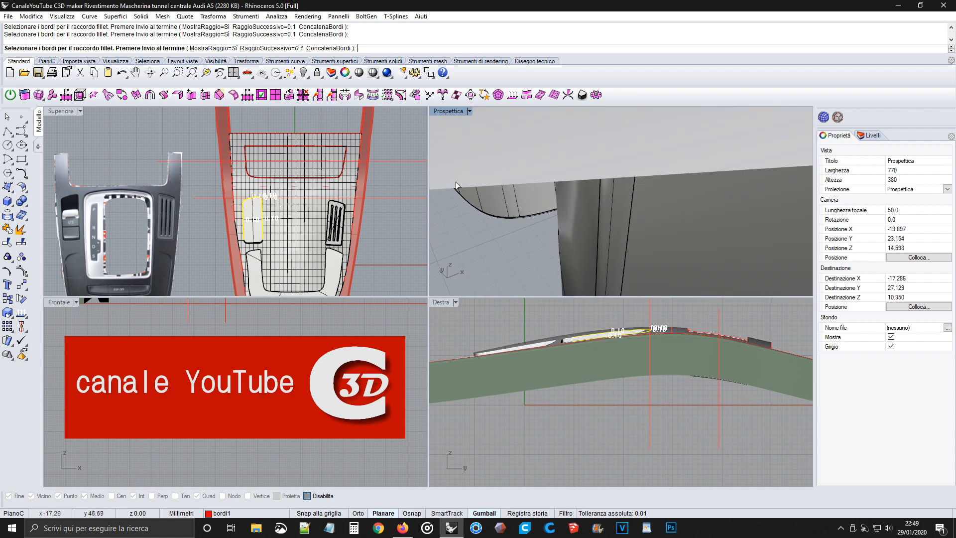
pyautogui.click(493, 149)
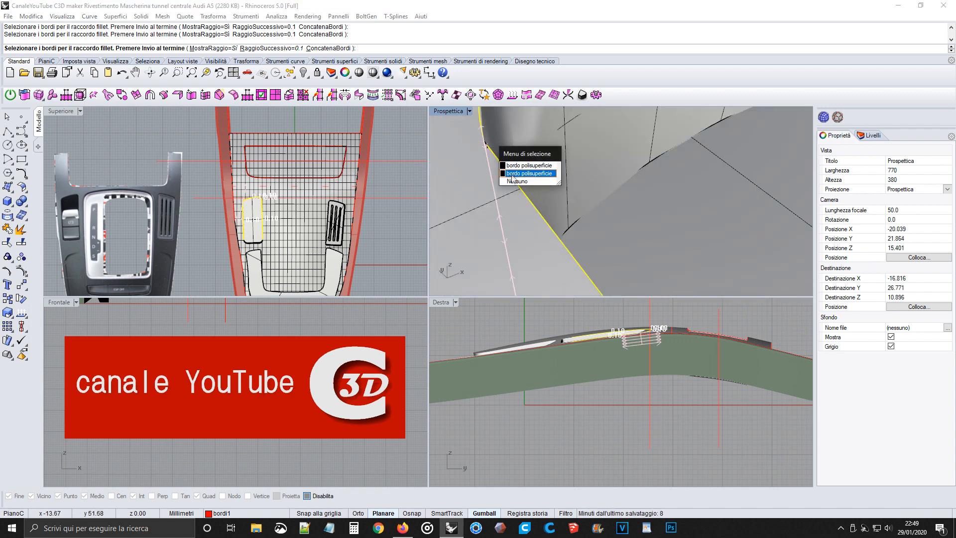
pyautogui.click(515, 181)
pyautogui.click(488, 142)
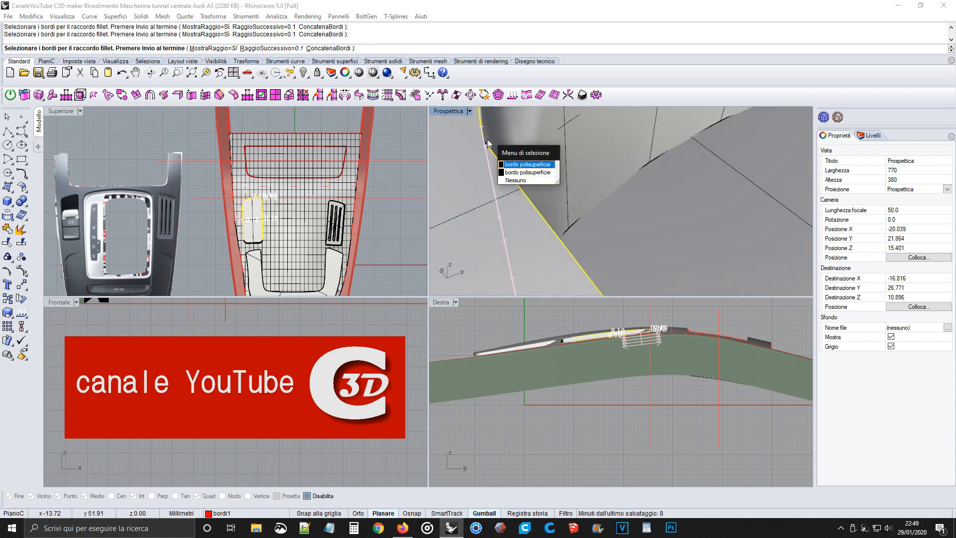
pyautogui.click(515, 180)
pyautogui.moveTo(504, 164); pyautogui.dragTo(502, 163, button='right')
pyautogui.click(473, 183)
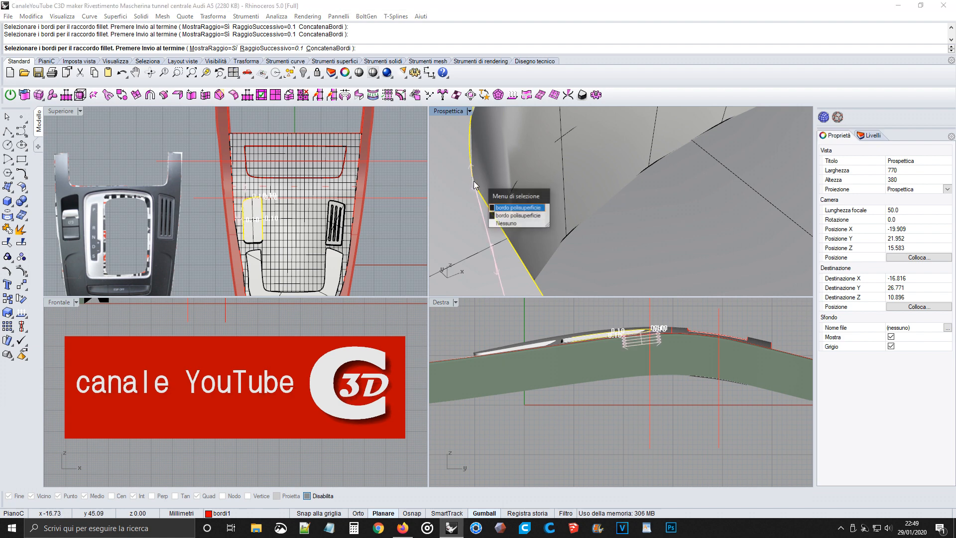
pyautogui.click(501, 221)
pyautogui.moveTo(501, 220); pyautogui.dragTo(528, 252, button='right')
pyautogui.click(510, 264)
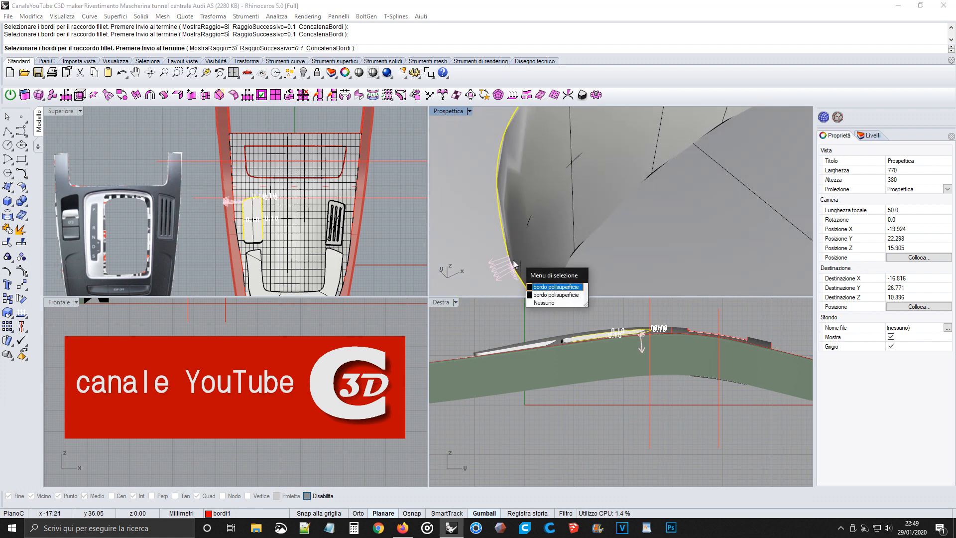
pyautogui.click(541, 304)
# Step: Add the near-end edge and its two rounded corner edges of the pocket rim to the 0.1 fillet
pyautogui.scroll(-8, 565, 287)
pyautogui.moveTo(565, 286); pyautogui.dragTo(552, 222, button='right')
pyautogui.scroll(-8, 565, 209)
pyautogui.scroll(5, 565, 210)
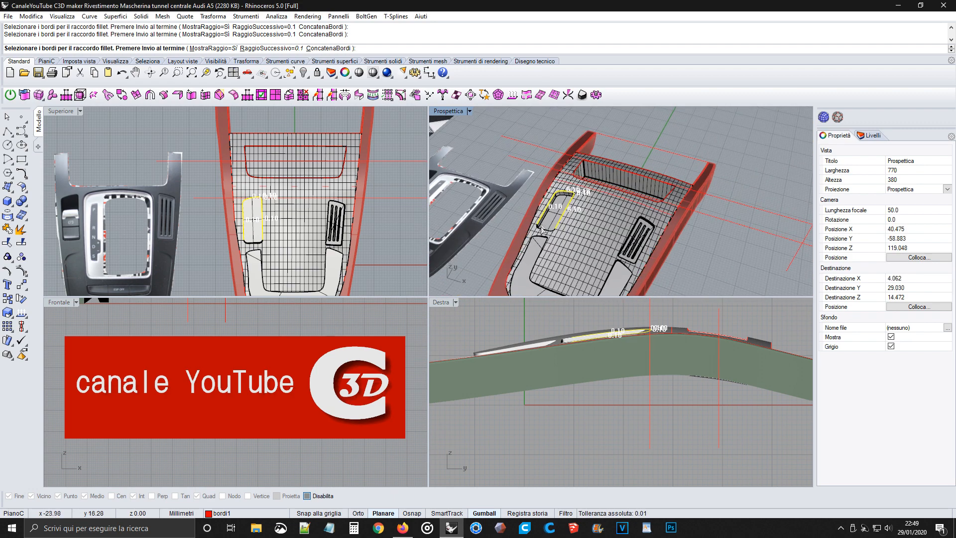
pyautogui.scroll(4, 549, 226)
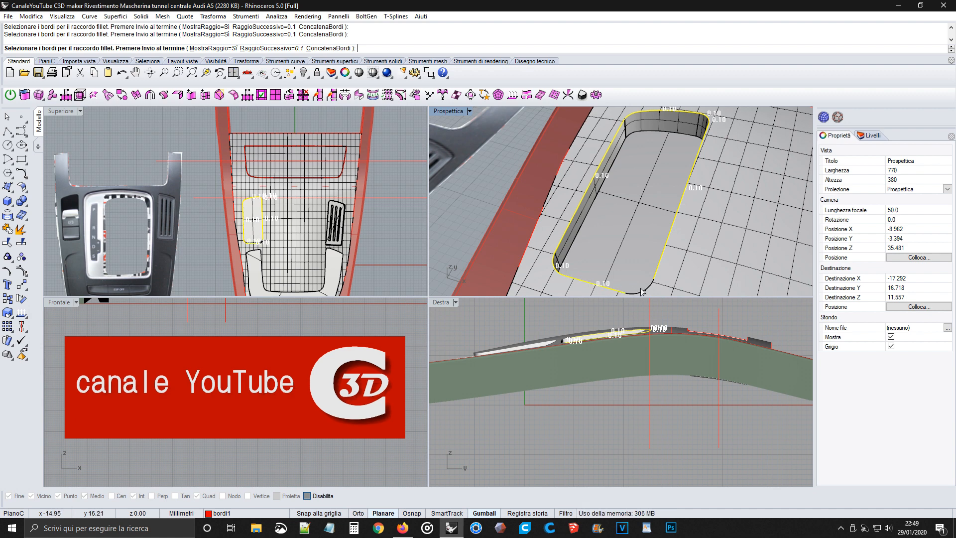
pyautogui.moveTo(661, 248); pyautogui.dragTo(641, 199, button='right')
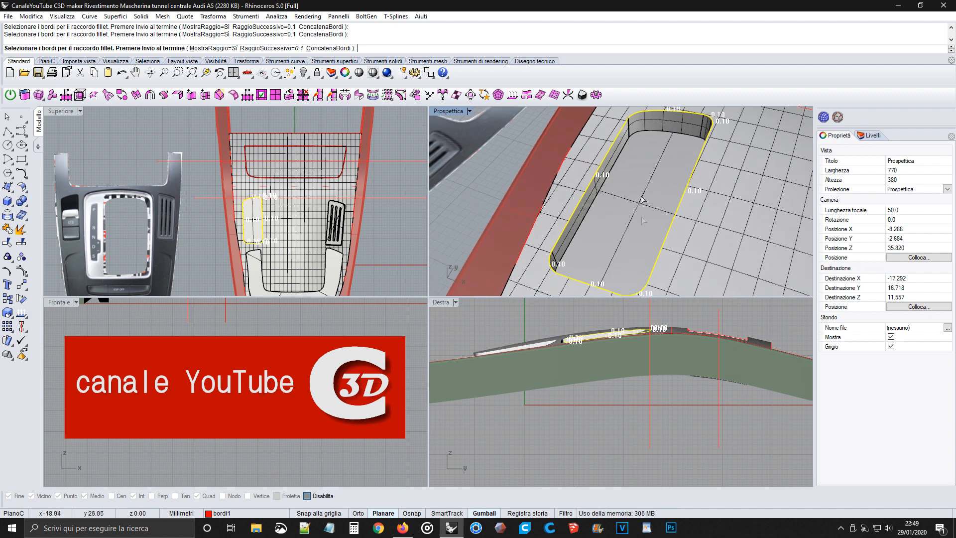
# Step: Add the tiny edge segment at the pocket's outer far corner and apply the 0.1 fillet around the whole rim
pyautogui.scroll(10, 654, 137)
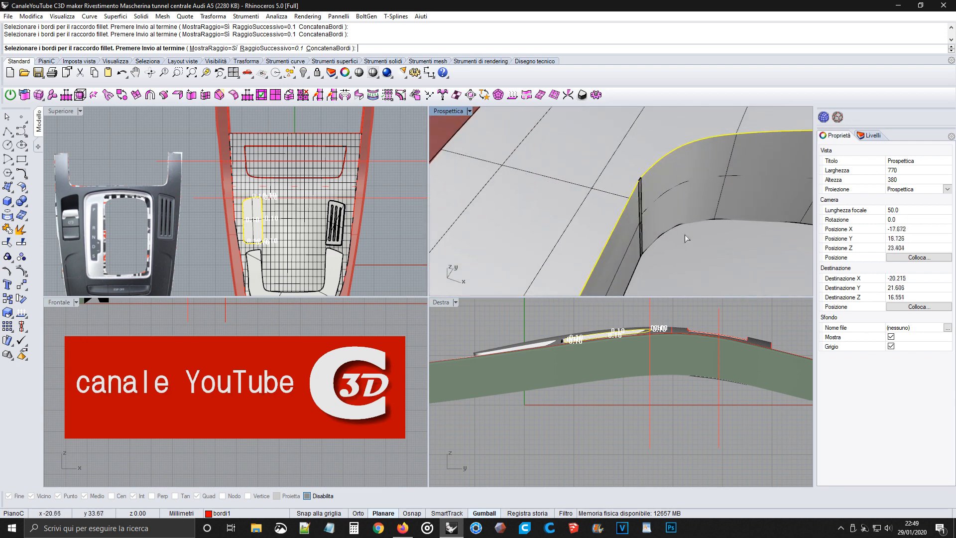
pyautogui.scroll(3, 641, 193)
pyautogui.click(634, 165)
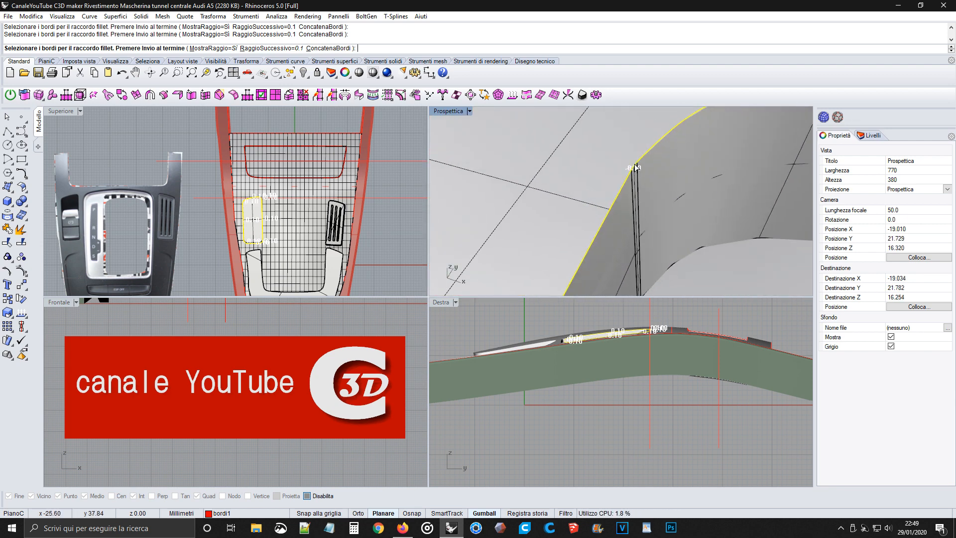
pyautogui.press('Return')
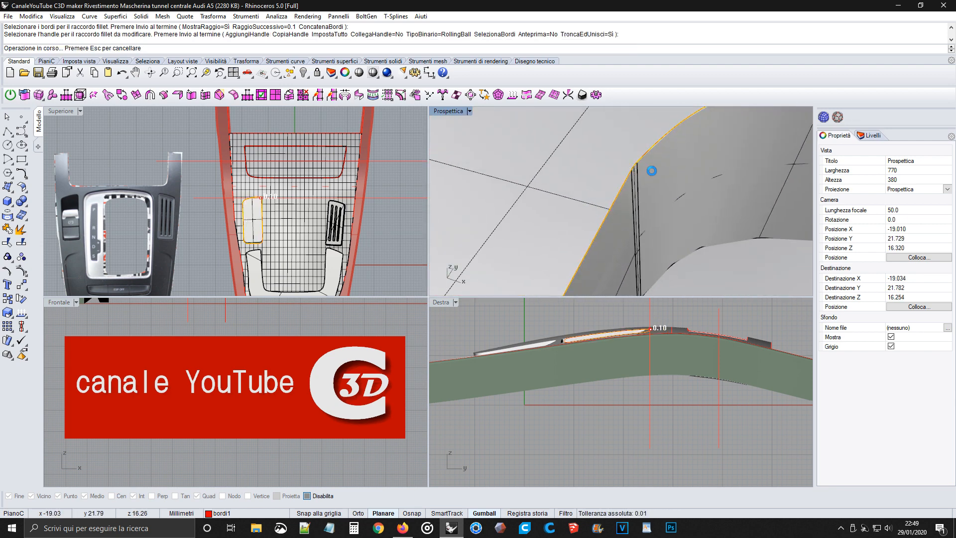
pyautogui.press('Return')
# Step: Inspect the filleted pocket rim and its corners from several angles, close up and within the whole console
pyautogui.scroll(-8, 658, 180)
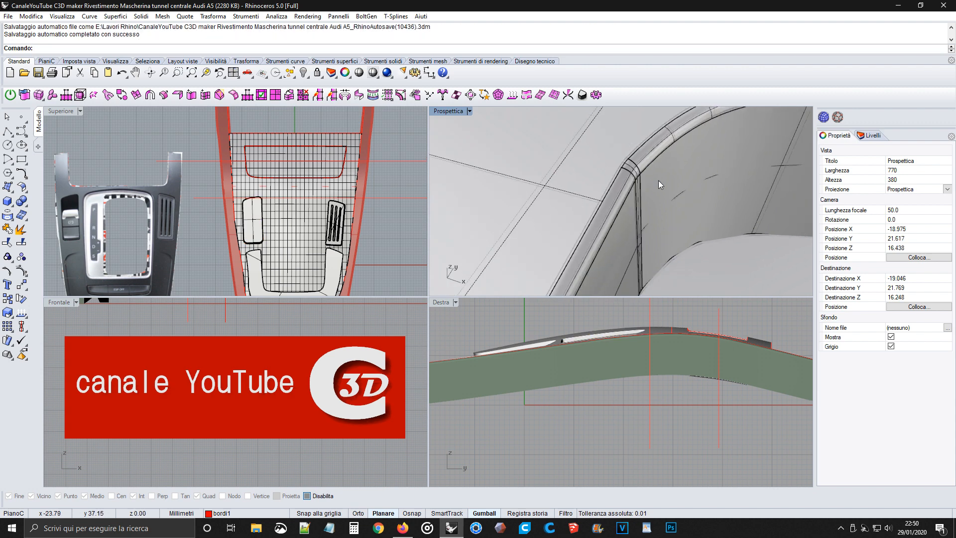
pyautogui.scroll(-4, 658, 184)
pyautogui.moveTo(664, 203); pyautogui.dragTo(706, 198, button='right')
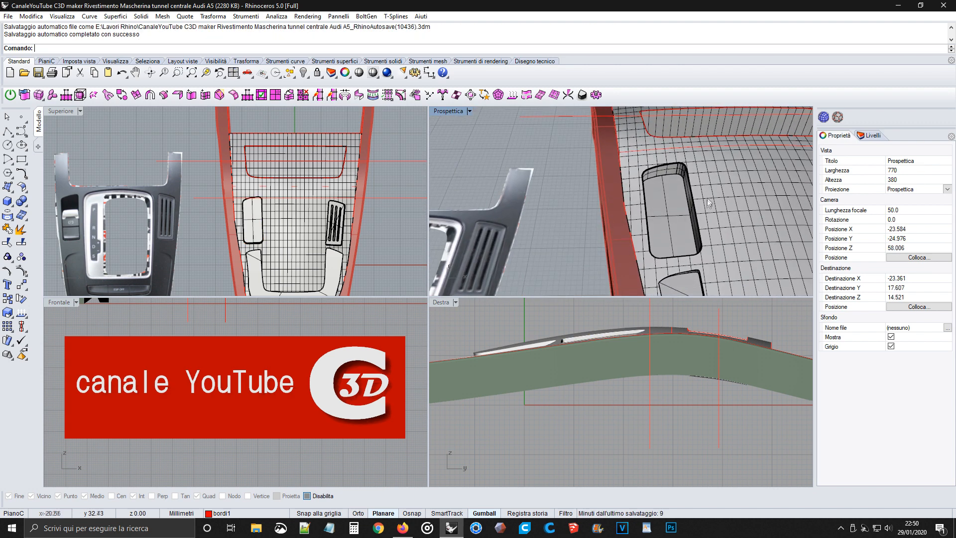
pyautogui.scroll(9, 682, 258)
pyautogui.scroll(-5, 678, 253)
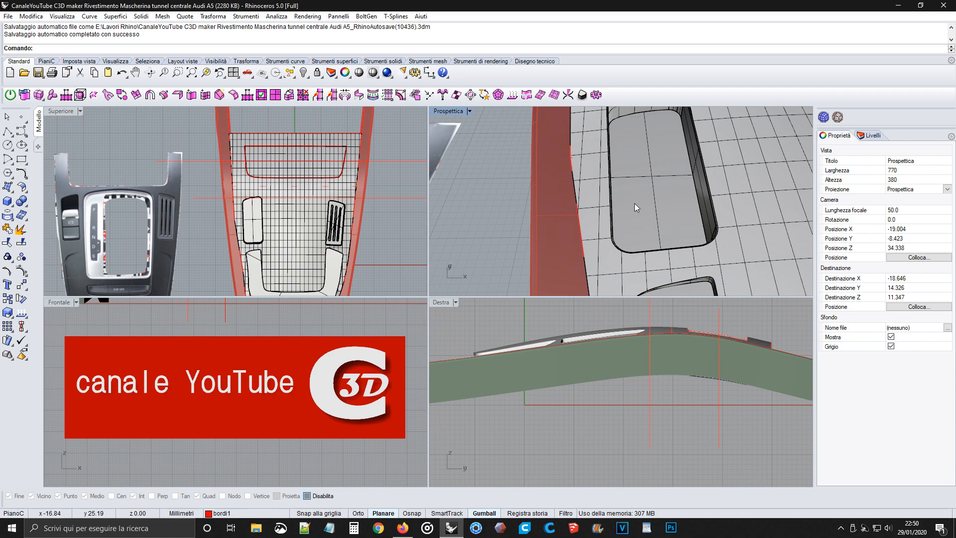
pyautogui.moveTo(623, 202); pyautogui.dragTo(665, 182, button='right')
pyautogui.scroll(-6, 646, 141)
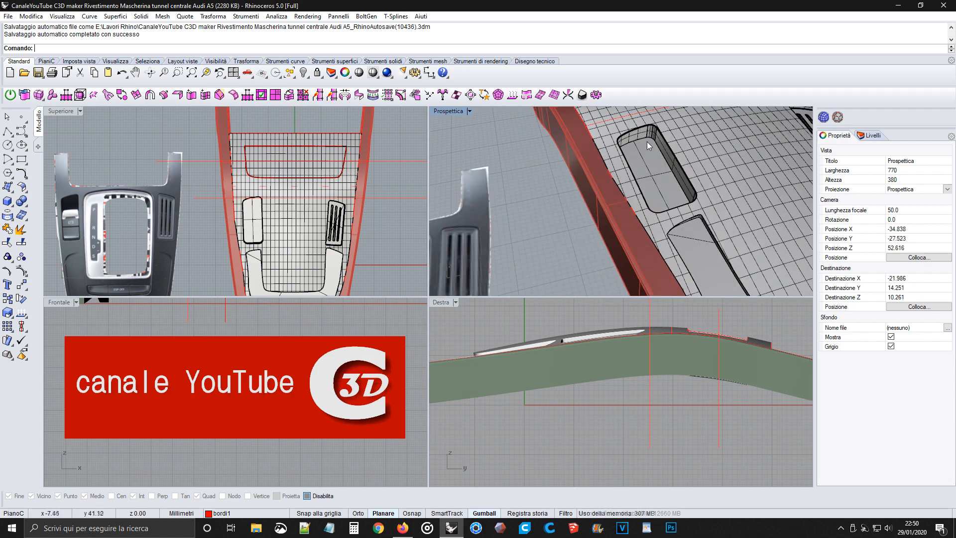
pyautogui.moveTo(647, 141); pyautogui.dragTo(620, 168, button='right')
pyautogui.scroll(-8, 632, 204)
pyautogui.moveTo(658, 210); pyautogui.dragTo(708, 214, button='right')
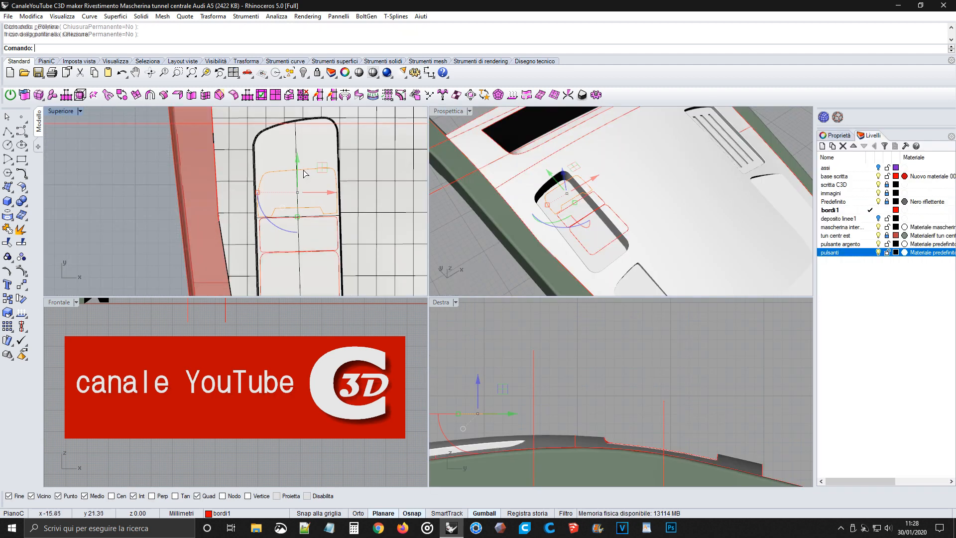
# Step: Pick out the individual button construction curves over the pocket and examine their layout
pyautogui.moveTo(308, 223); pyautogui.dragTo(315, 256, button='right')
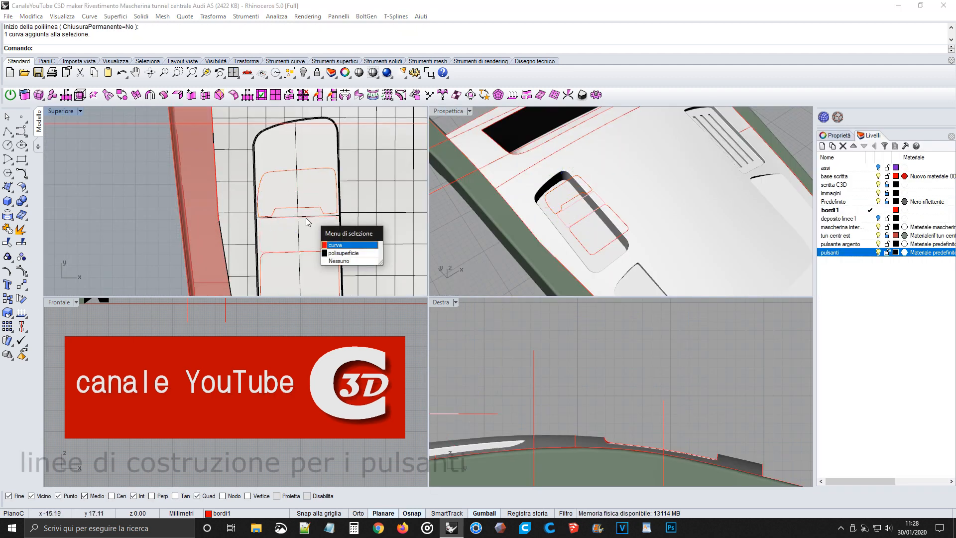
pyautogui.click(332, 249)
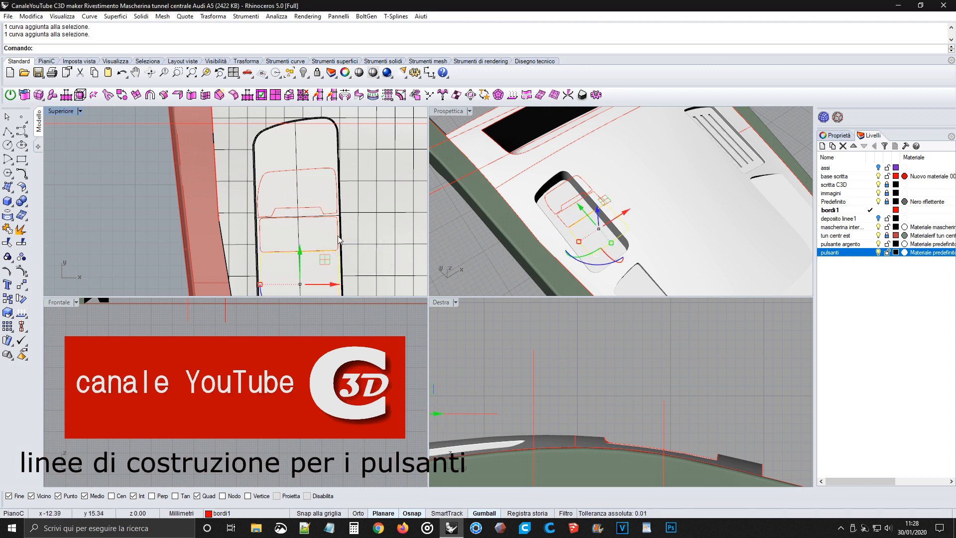
pyautogui.moveTo(471, 241); pyautogui.dragTo(723, 240, button='right')
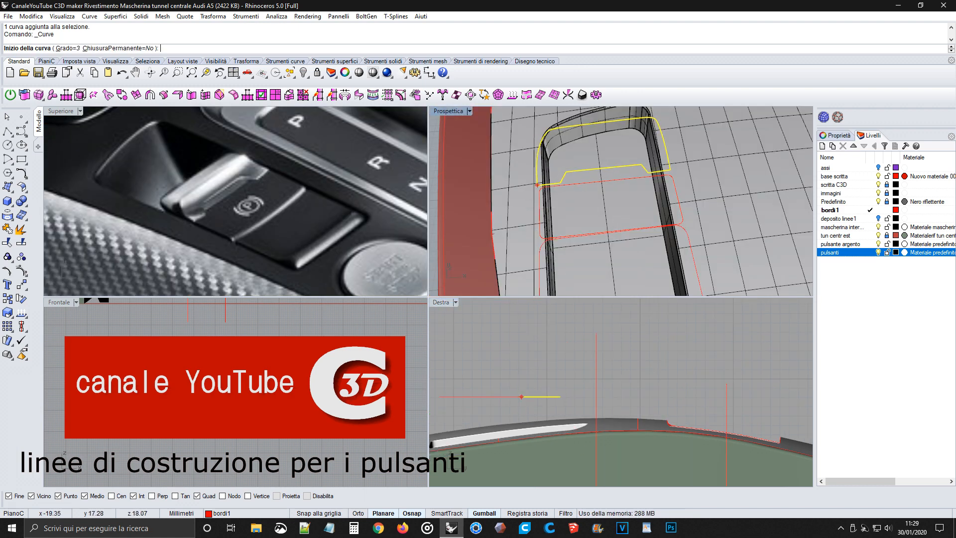
# Step: Draw a degree 3 curve rising from the upper button outline's corner in the side view, placing its free points without object snaps
pyautogui.click(537, 185)
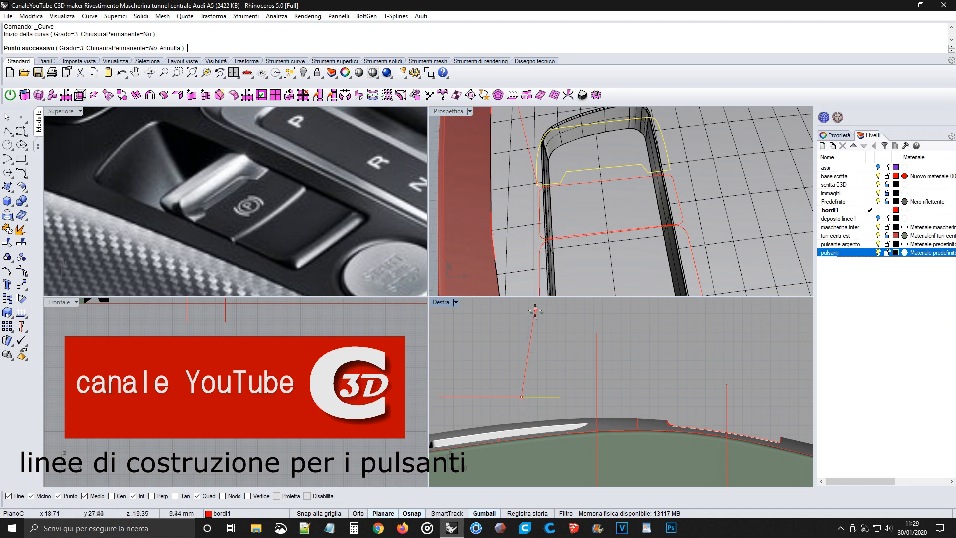
pyautogui.scroll(2, 527, 387)
pyautogui.scroll(1, 528, 387)
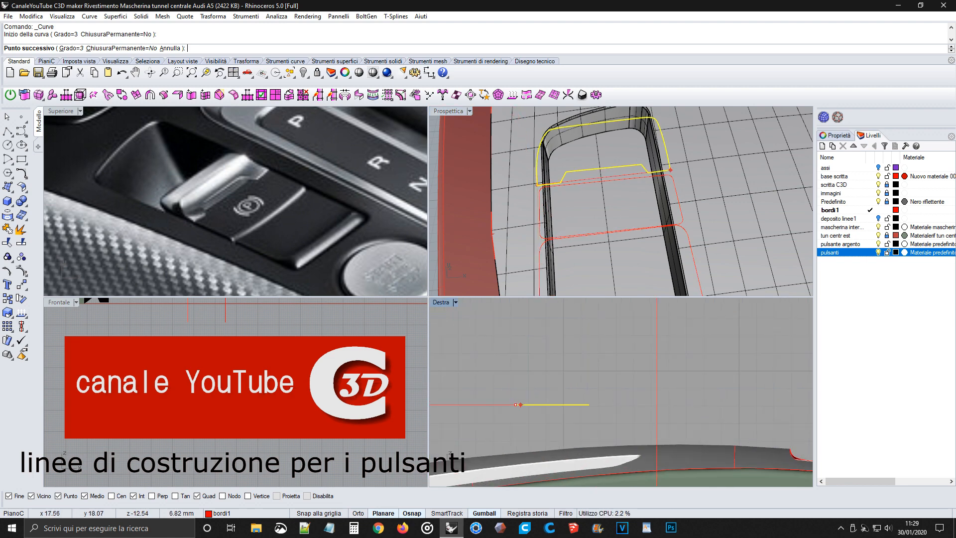
pyautogui.moveTo(518, 404); pyautogui.dragTo(527, 394, button='right')
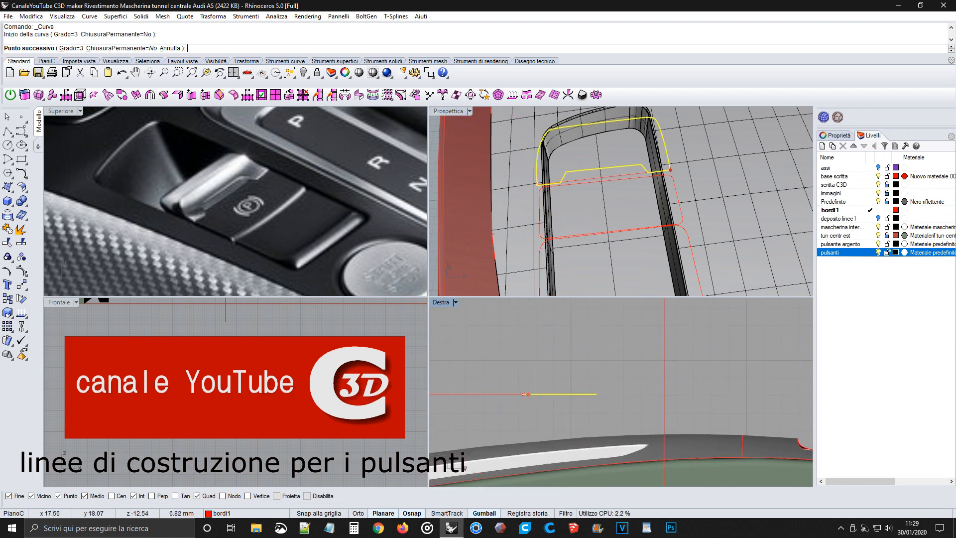
pyautogui.click(412, 513)
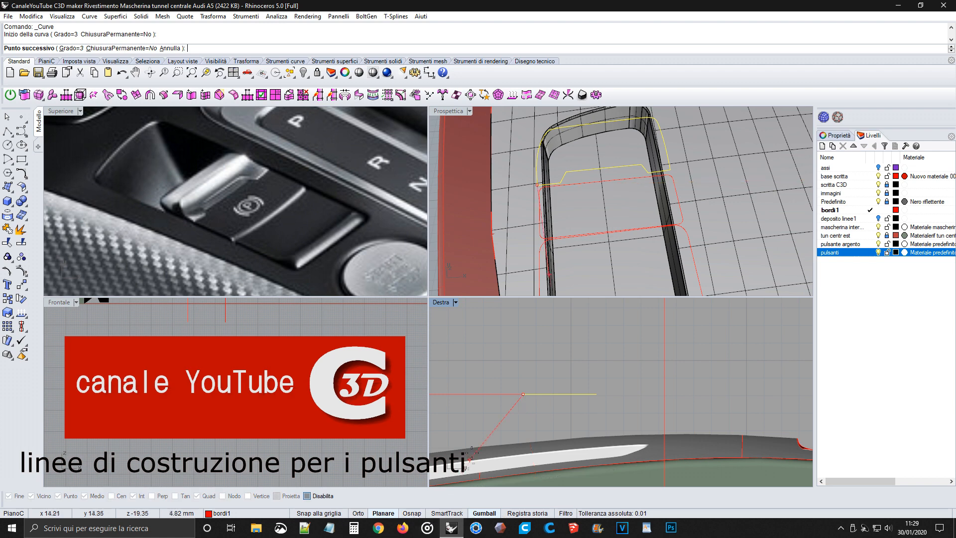
pyautogui.click(531, 392)
pyautogui.click(552, 385)
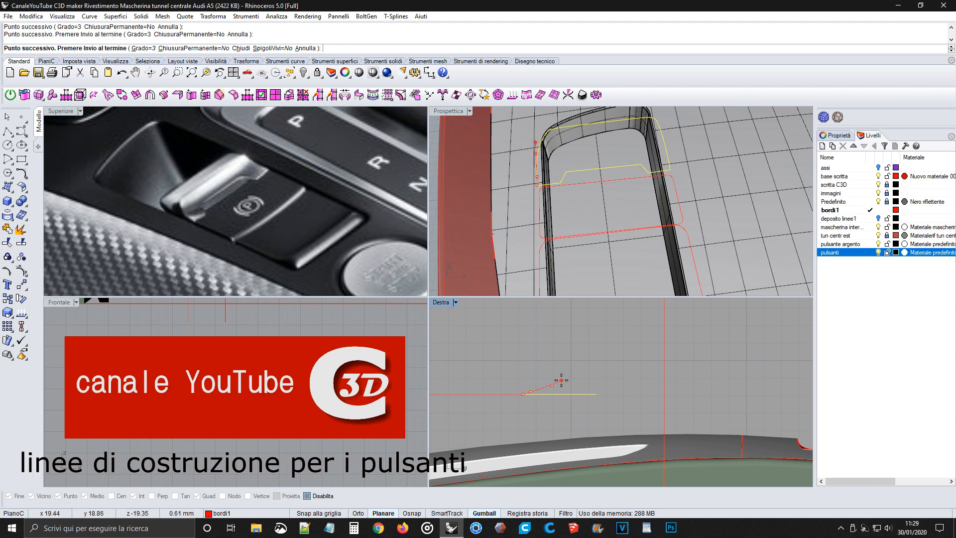
pyautogui.click(561, 377)
pyautogui.moveTo(560, 376); pyautogui.dragTo(559, 377, button='right')
pyautogui.rightClick(502, 333)
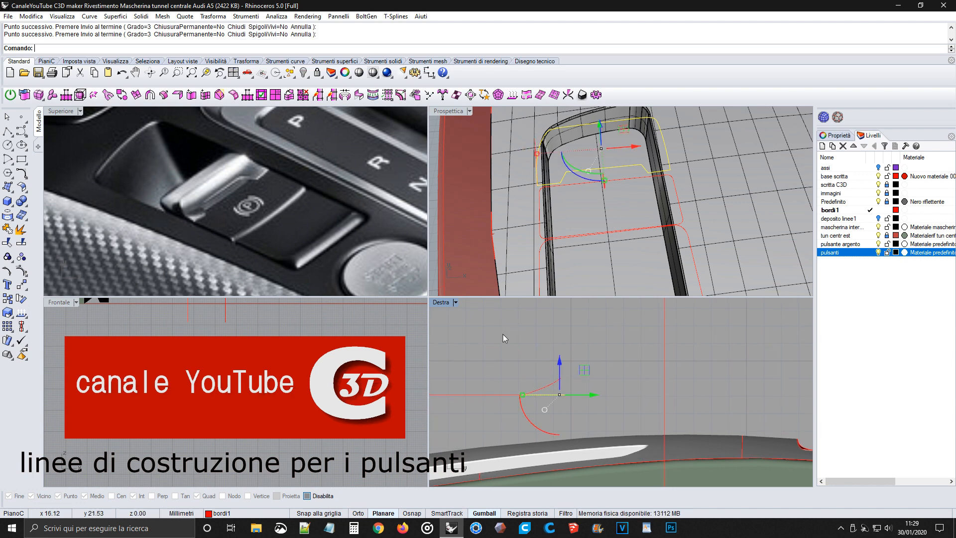
# Step: With object snaps on, start a second degree 3 curve at the rising curve's peak and place points descending toward the button outline
pyautogui.click(10, 131)
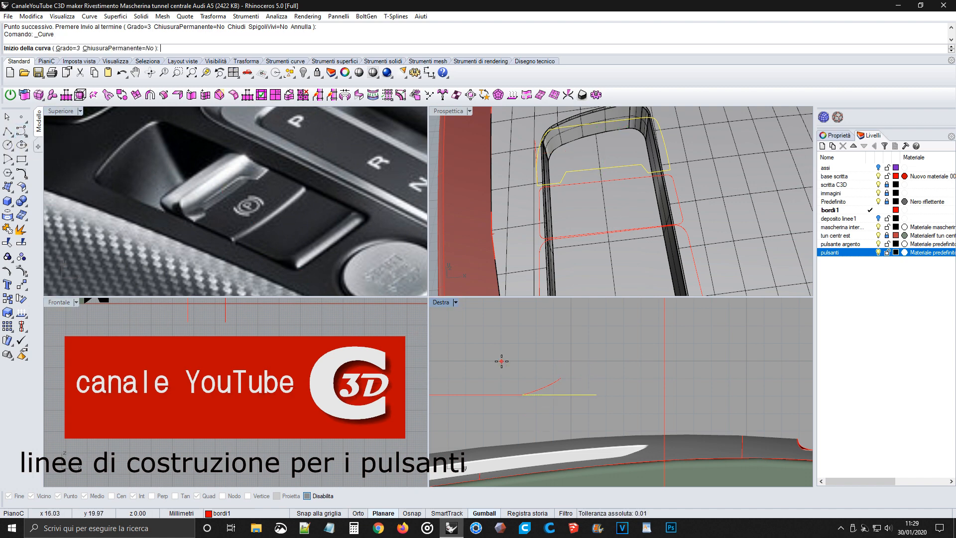
pyautogui.click(409, 513)
pyautogui.click(571, 377)
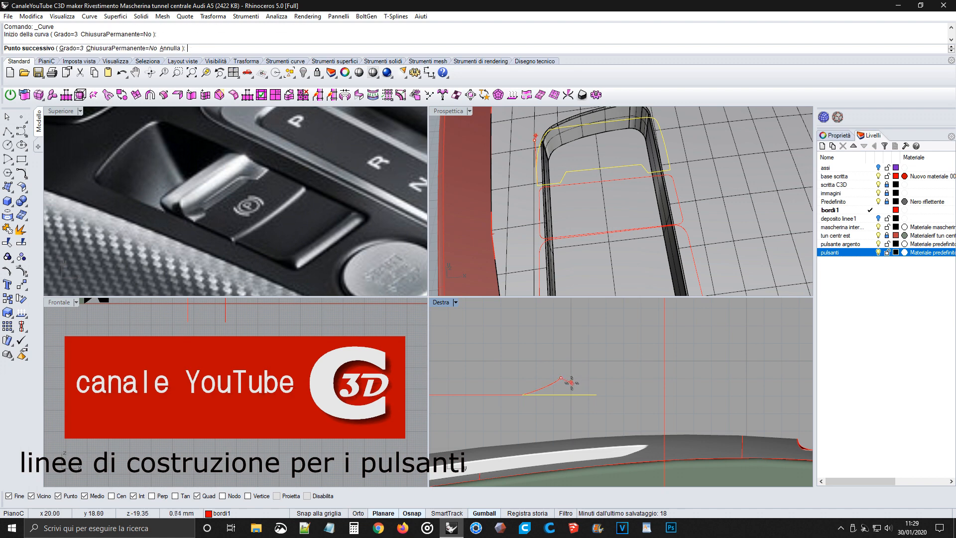
pyautogui.scroll(5, 568, 381)
pyautogui.click(559, 389)
pyautogui.click(578, 397)
pyautogui.click(597, 406)
pyautogui.scroll(5, 606, 411)
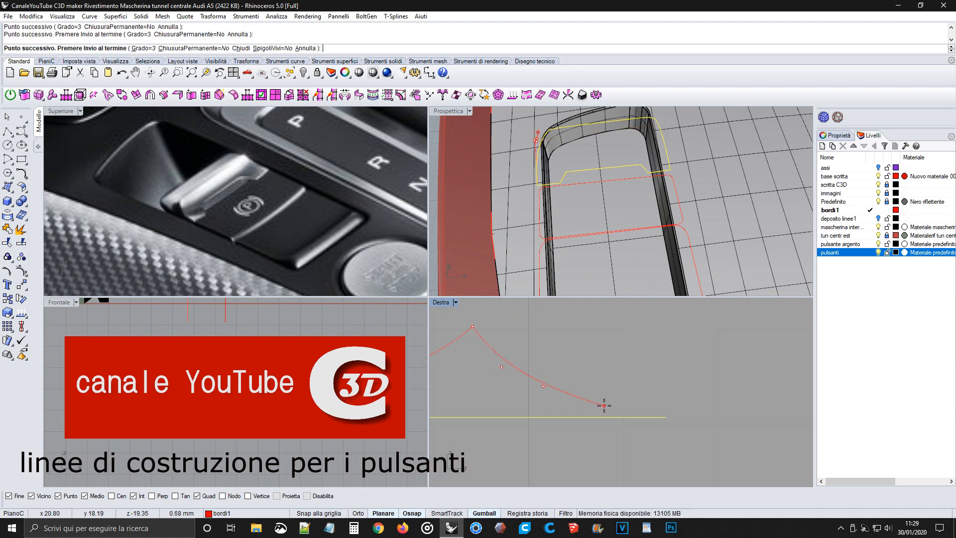
pyautogui.click(607, 417)
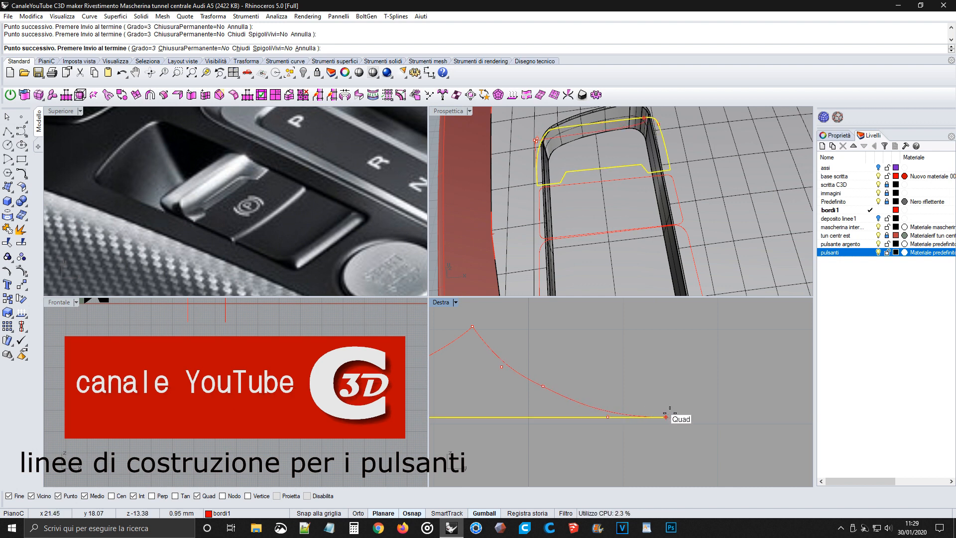
# Step: Undo the last point of the descending curve and end the curve on the button outline at its far rounded corner
pyautogui.moveTo(562, 183); pyautogui.dragTo(683, 151, button='right')
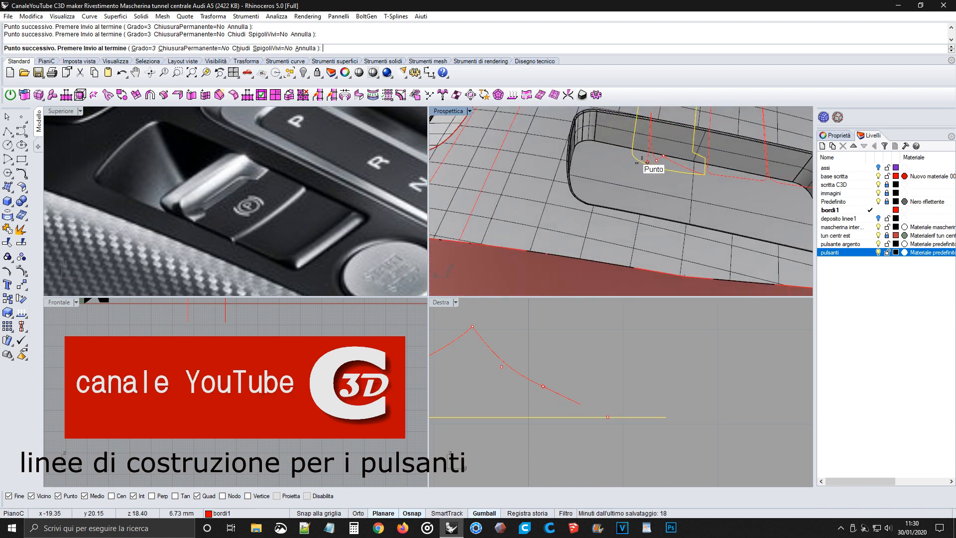
pyautogui.hotkey('ctrl', 'z')
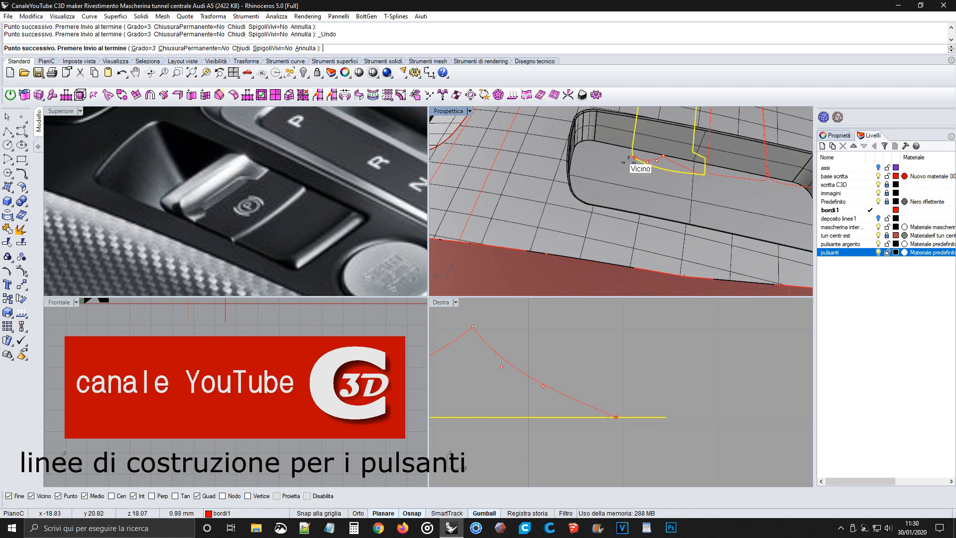
pyautogui.scroll(3, 637, 156)
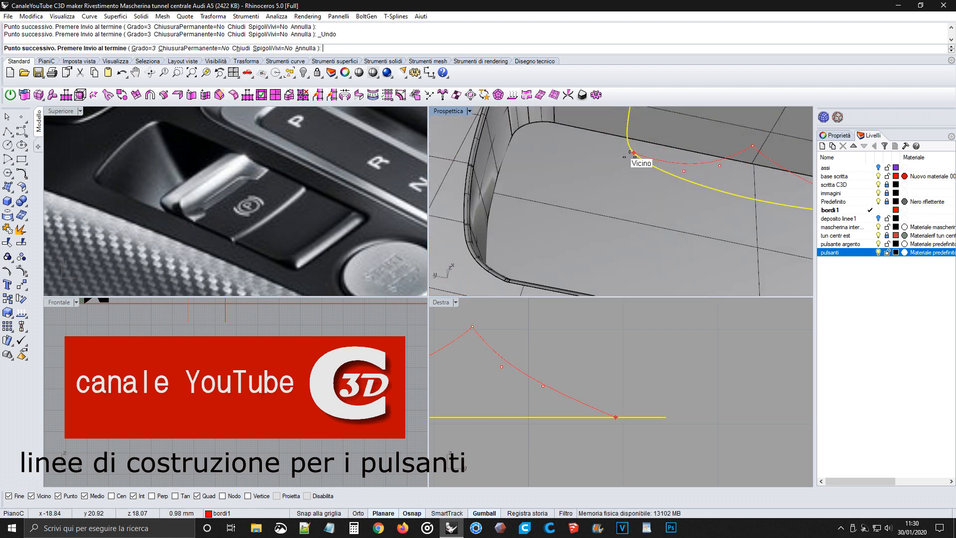
pyautogui.click(629, 157)
pyautogui.rightClick(629, 158)
pyautogui.moveTo(629, 158); pyautogui.dragTo(672, 200, button='right')
pyautogui.scroll(-5, 672, 200)
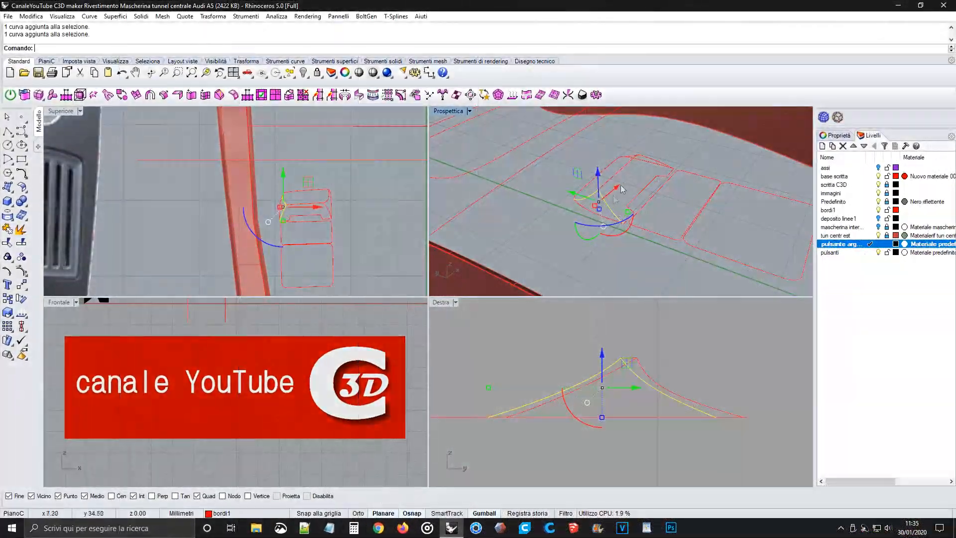
# Step: Pick out the triangular end profiles and stepped outline of the upper button and examine how the curves meet
pyautogui.moveTo(620, 184); pyautogui.dragTo(576, 200, button='right')
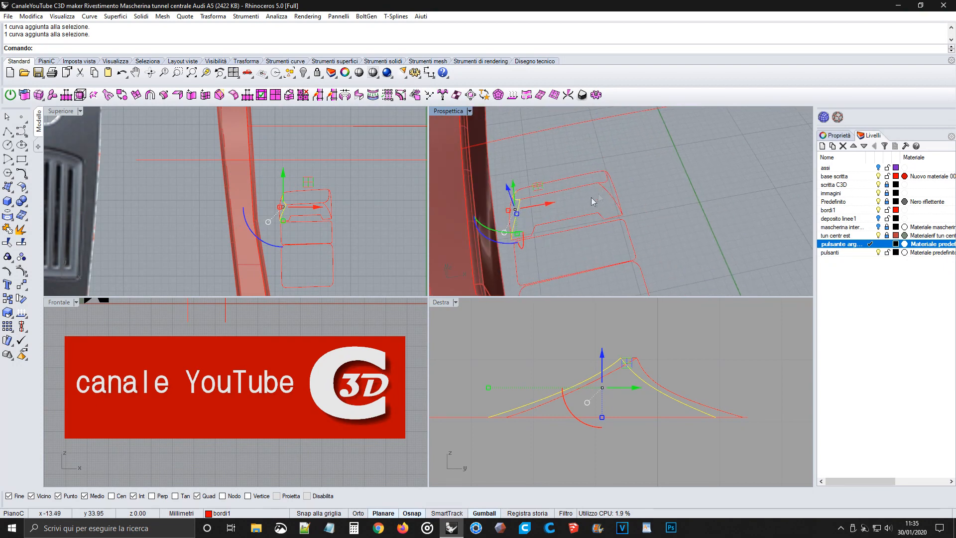
pyautogui.click(608, 187)
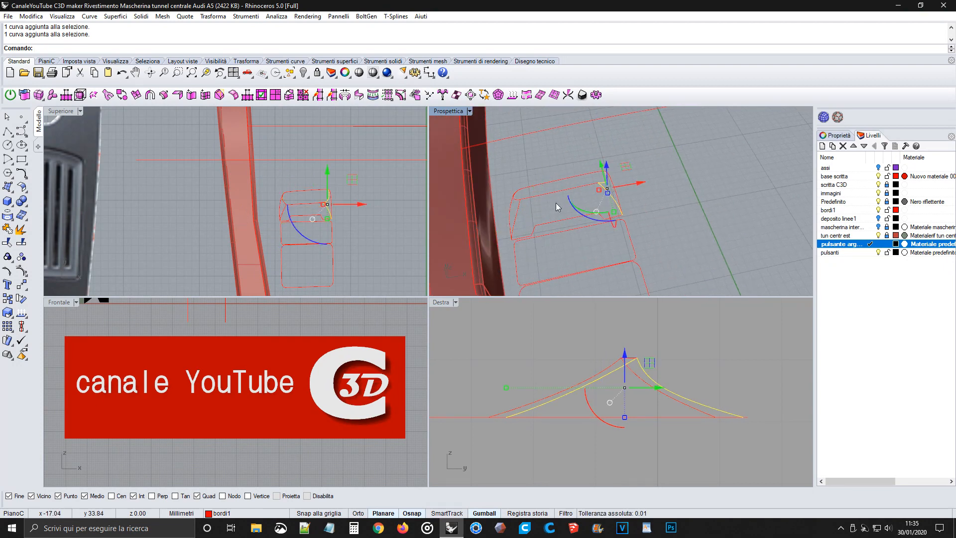
pyautogui.click(18, 272)
pyautogui.moveTo(617, 209)
pyautogui.mouseDown(button='right')
pyautogui.moveTo(589, 236)
pyautogui.moveTo(623, 241)
pyautogui.moveTo(695, 199)
pyautogui.moveTo(653, 217)
pyautogui.moveTo(604, 178)
pyautogui.moveTo(606, 200)
pyautogui.mouseUp(button='right')
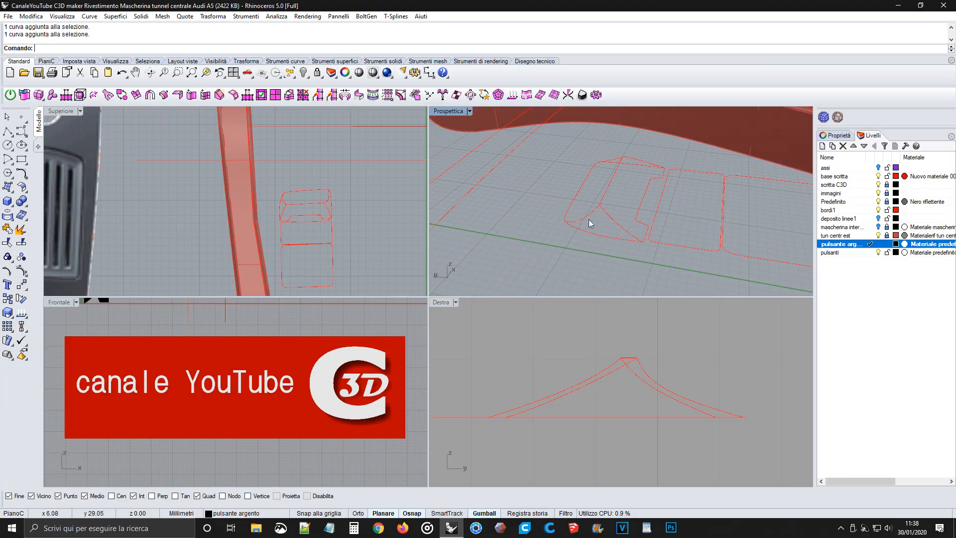
pyautogui.click(589, 224)
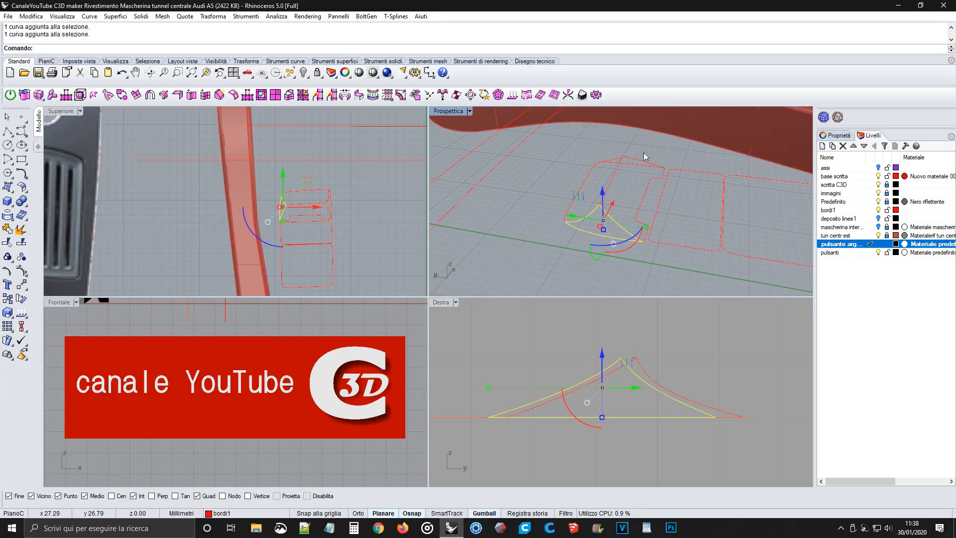
pyautogui.moveTo(616, 223); pyautogui.dragTo(642, 163)
pyautogui.hotkey('ctrl', 'z')
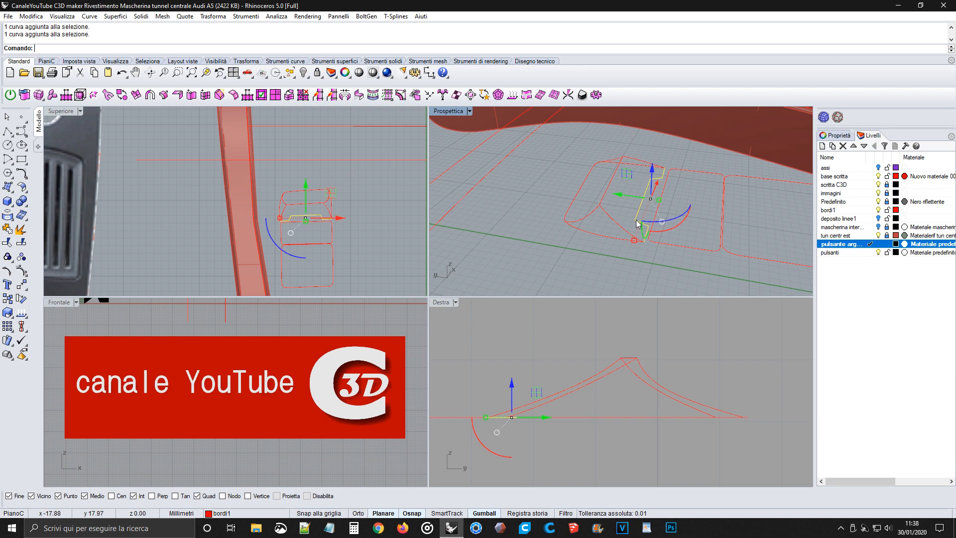
pyautogui.moveTo(611, 193); pyautogui.dragTo(575, 198)
pyautogui.click(662, 146)
pyautogui.moveTo(662, 146); pyautogui.dragTo(587, 186, button='right')
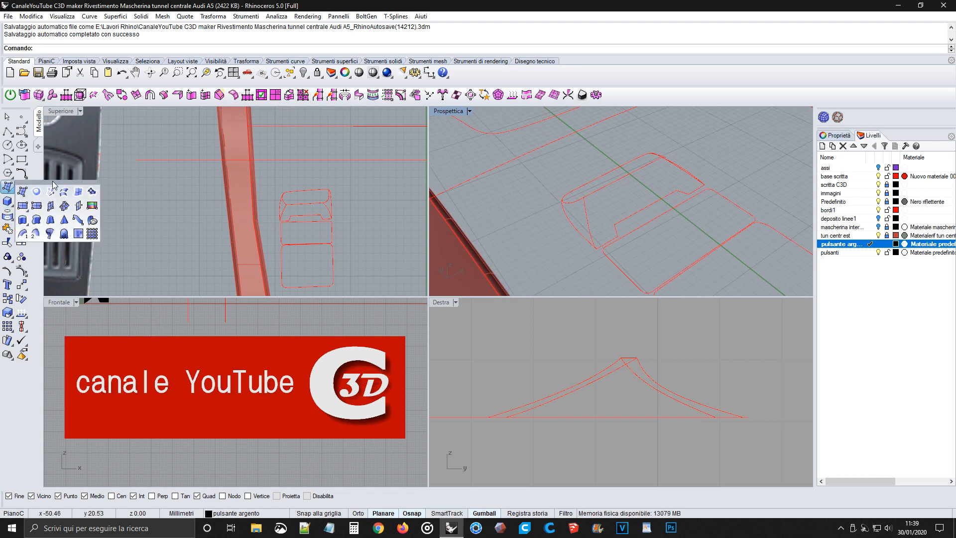
# Step: Create a Patch surface from the closed triangular profile at the near end of the upper button
pyautogui.click(8, 186)
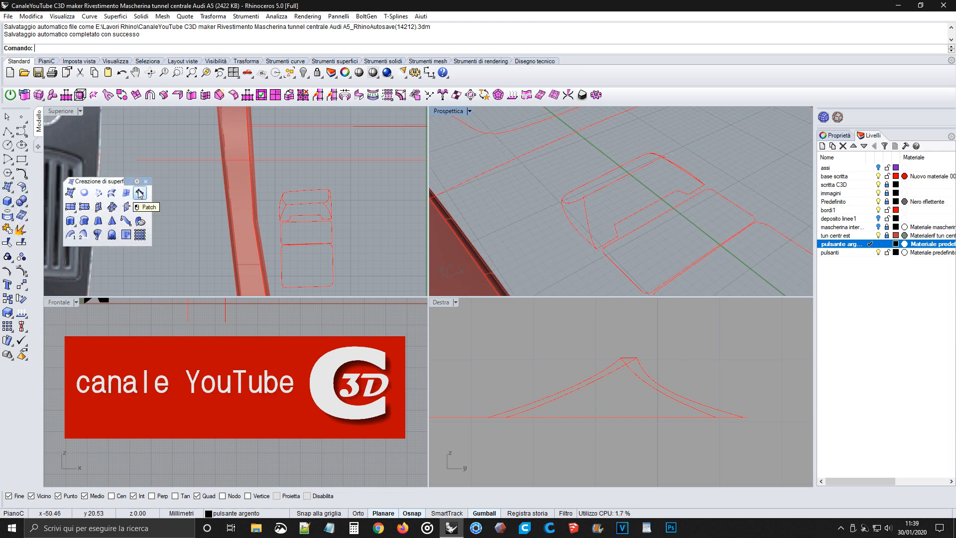
pyautogui.click(112, 192)
pyautogui.moveTo(575, 272); pyautogui.dragTo(602, 241, button='right')
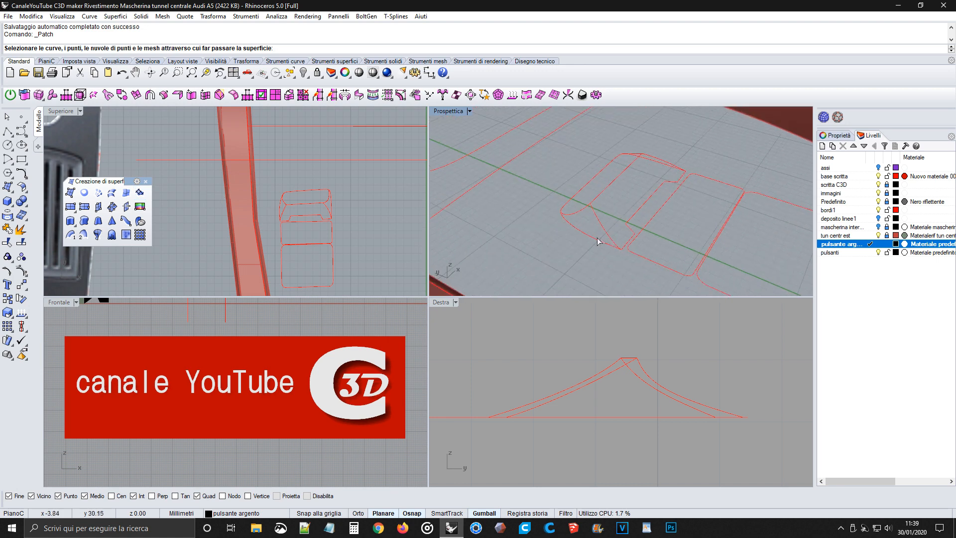
pyautogui.click(591, 240)
pyautogui.press('Return')
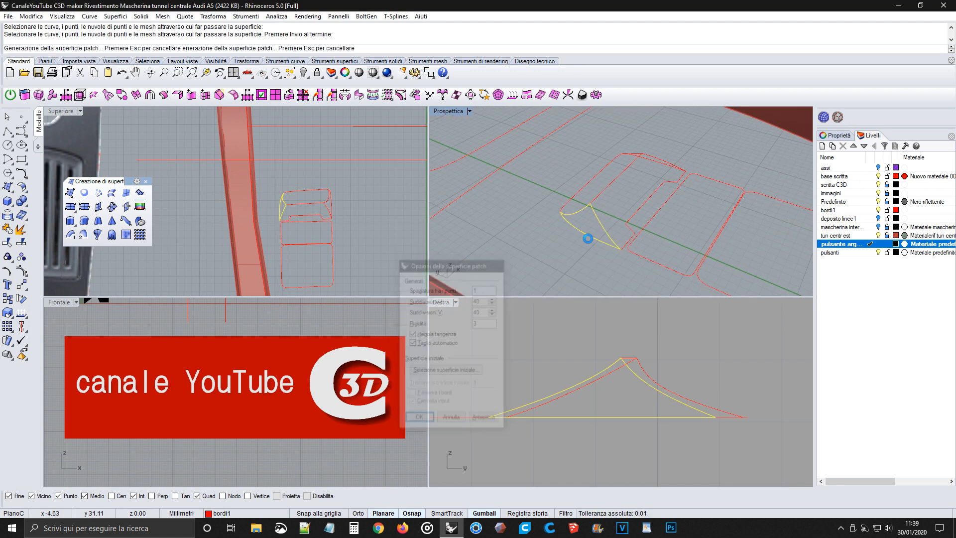
pyautogui.press('Return')
# Step: Create a matching Patch surface from the closed triangular profile at the opposite end of the upper button
pyautogui.moveTo(587, 238); pyautogui.dragTo(503, 191, button='right')
pyautogui.click(140, 193)
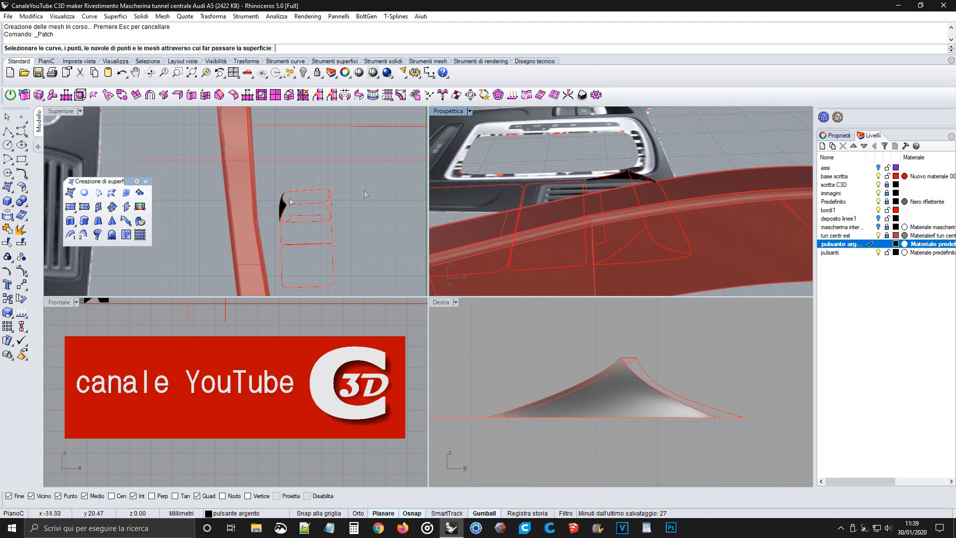
pyautogui.click(630, 240)
pyautogui.press('Return')
pyautogui.press('Return')
pyautogui.moveTo(663, 260); pyautogui.dragTo(690, 226, button='right')
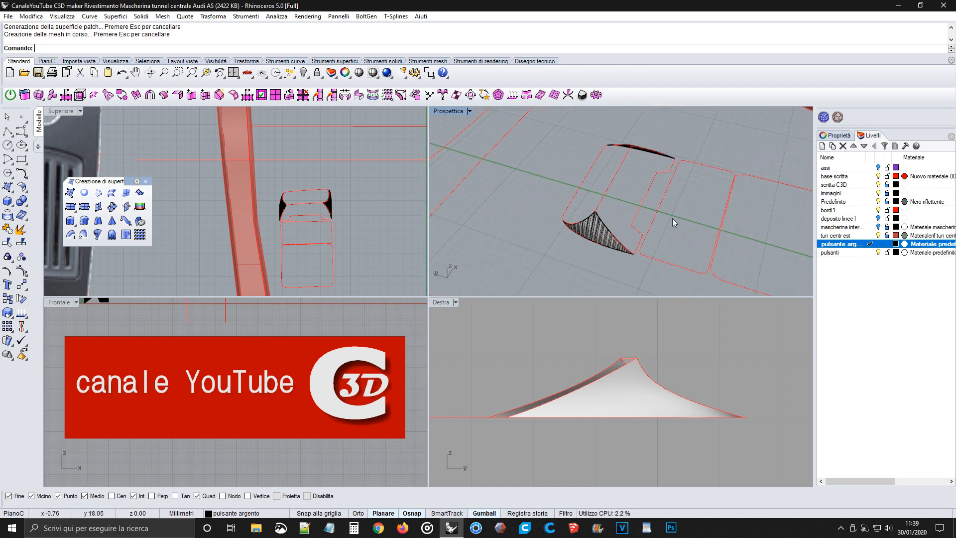
# Step: Hide the two triangular end patches of the upper button, leaving its construction curves on screen
pyautogui.moveTo(609, 204); pyautogui.dragTo(593, 192, button='right')
pyautogui.click(606, 189)
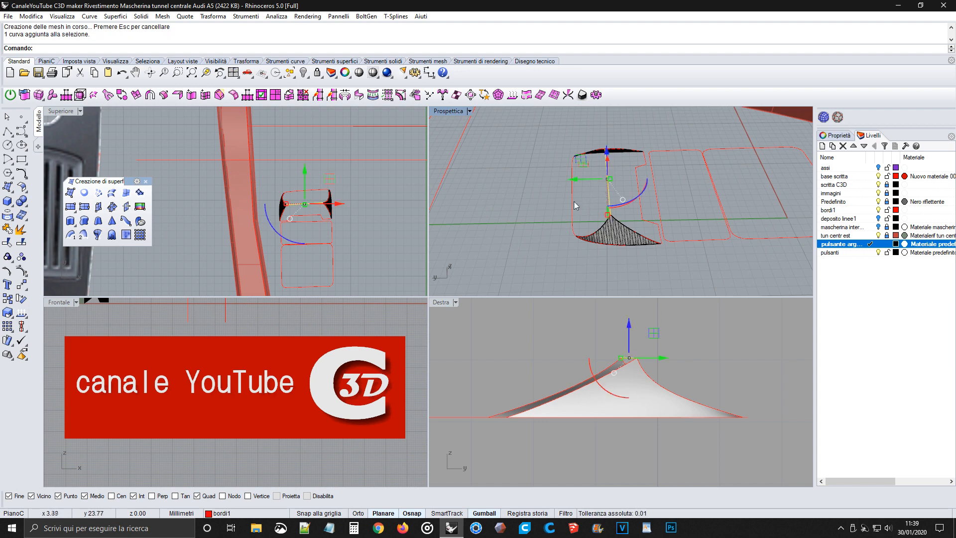
pyautogui.click(572, 204)
pyautogui.click(594, 172)
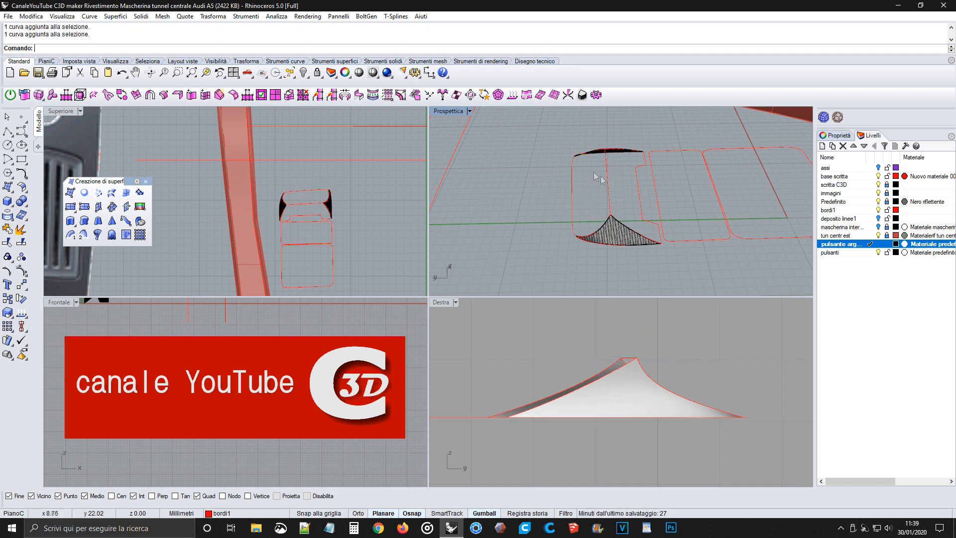
pyautogui.click(622, 234)
pyautogui.moveTo(632, 178)
pyautogui.mouseDown(button='right')
pyautogui.moveTo(611, 206)
pyautogui.moveTo(696, 268)
pyautogui.mouseUp(button='right')
pyautogui.keyDown('shift'); pyautogui.click(691, 248); pyautogui.keyUp('shift')
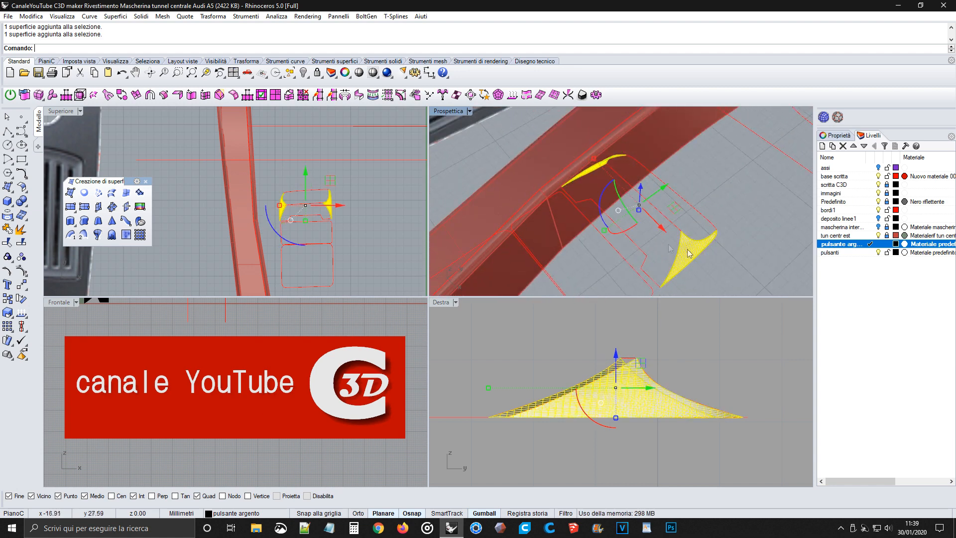
pyautogui.click(303, 73)
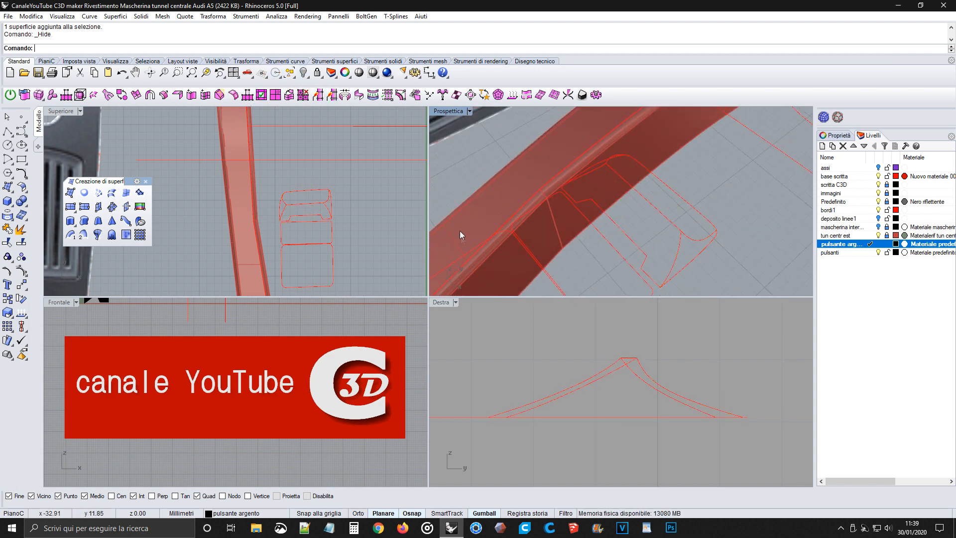
# Step: Explode the closed triangular profiles at both ends of the upper button into separate curve segments
pyautogui.moveTo(521, 260); pyautogui.dragTo(591, 229, button='right')
pyautogui.click(591, 229)
pyautogui.click(574, 258)
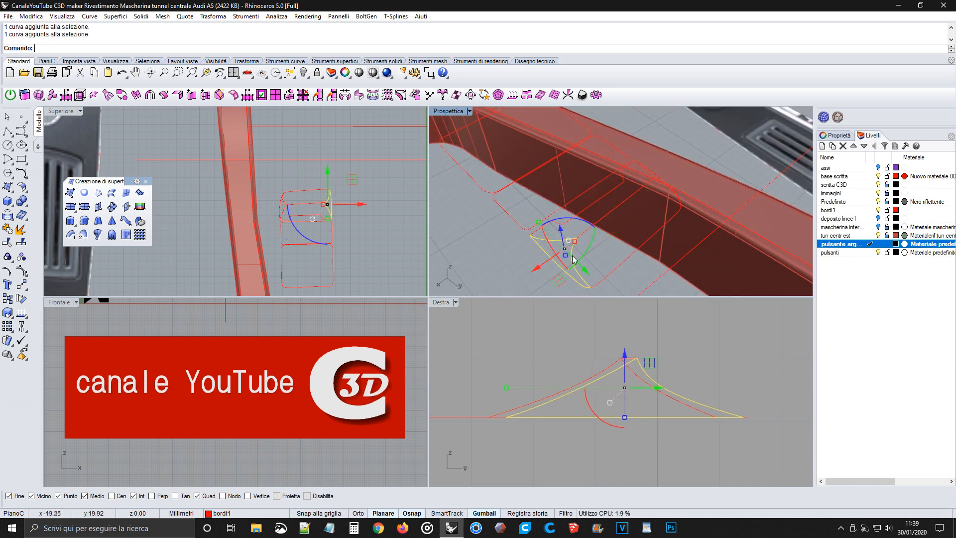
pyautogui.click(617, 246)
pyautogui.moveTo(617, 246); pyautogui.dragTo(577, 238, button='right')
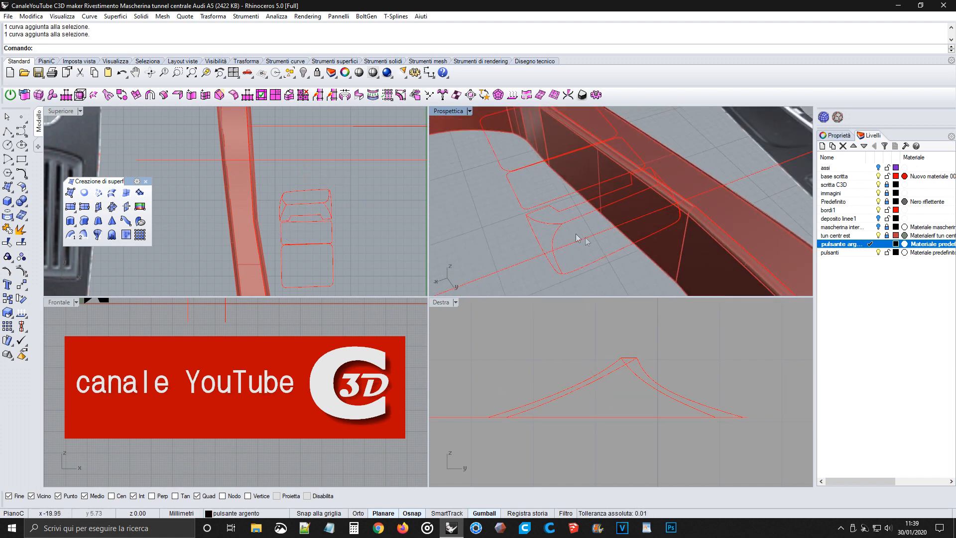
pyautogui.click(555, 240)
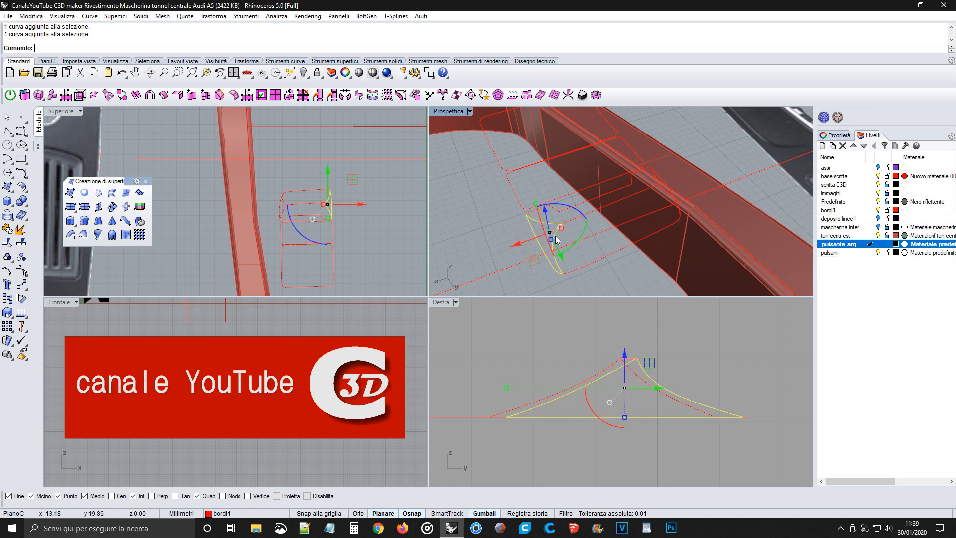
pyautogui.click(22, 231)
pyautogui.moveTo(577, 257); pyautogui.dragTo(650, 225, button='right')
pyautogui.click(635, 217)
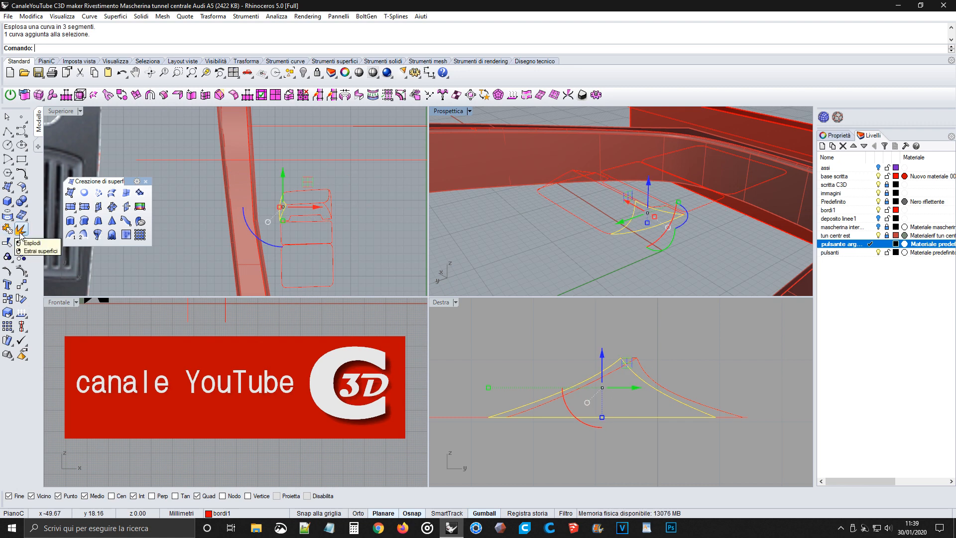
pyautogui.click(633, 271)
# Step: Join the ridge line, the two concave end curves and the rounded outer outline edge into one closed curve
pyautogui.moveTo(623, 258); pyautogui.dragTo(704, 277, button='right')
pyautogui.moveTo(635, 221); pyautogui.dragTo(655, 245, button='right')
pyautogui.click(626, 217)
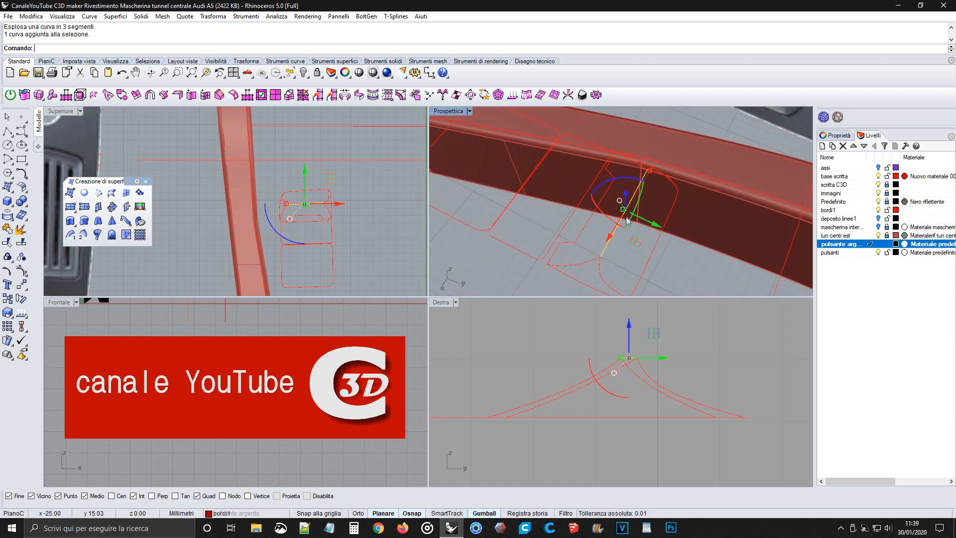
pyautogui.click(604, 272)
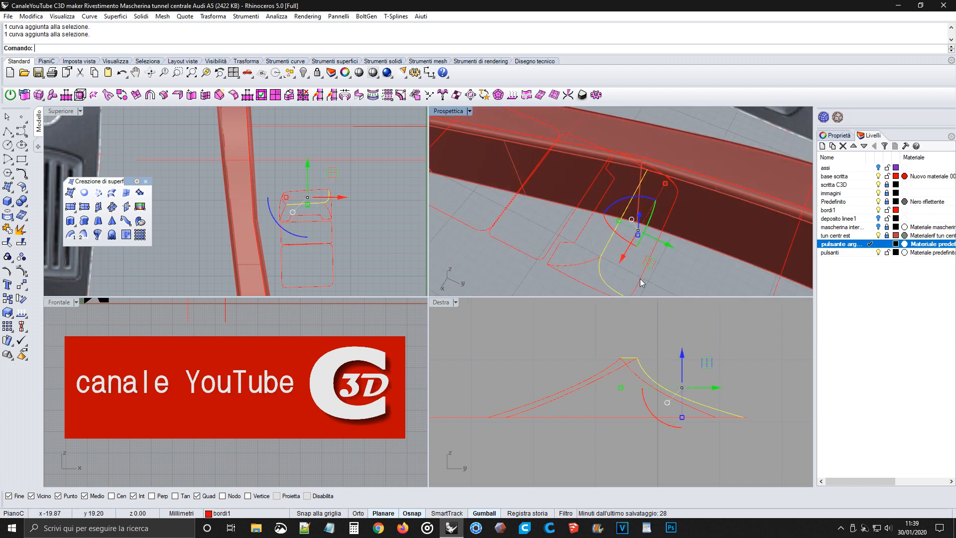
pyautogui.moveTo(699, 226); pyautogui.dragTo(605, 216, button='right')
pyautogui.keyDown('shift'); pyautogui.click(665, 214); pyautogui.keyUp('shift')
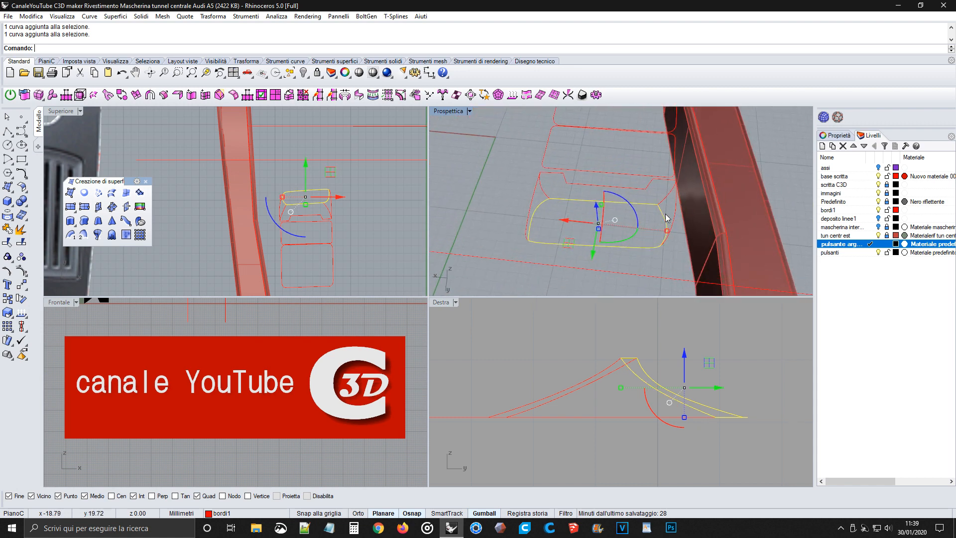
pyautogui.click(7, 228)
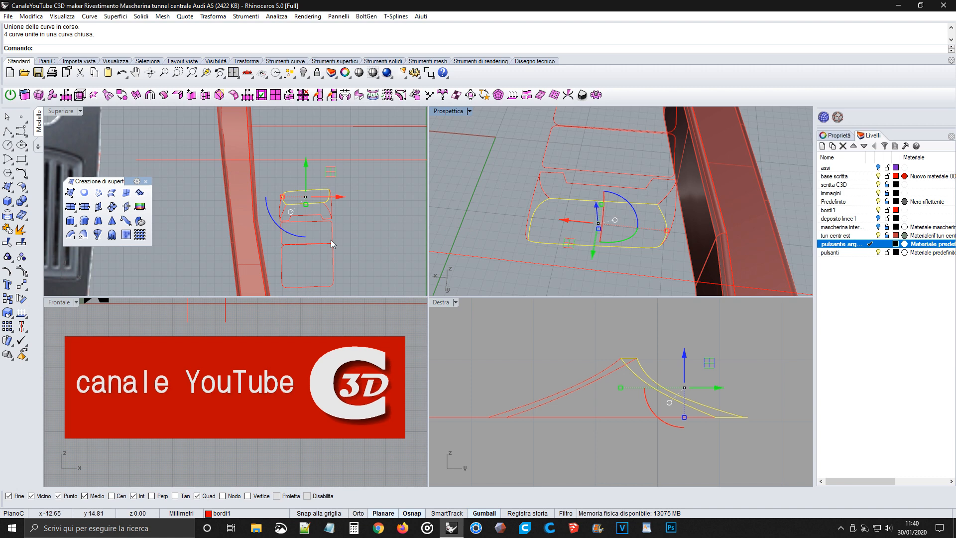
# Step: Create a Patch surface from the joined closed curve with point spacing 1, 40 U and V subdivisions and stiffness 3
pyautogui.click(140, 198)
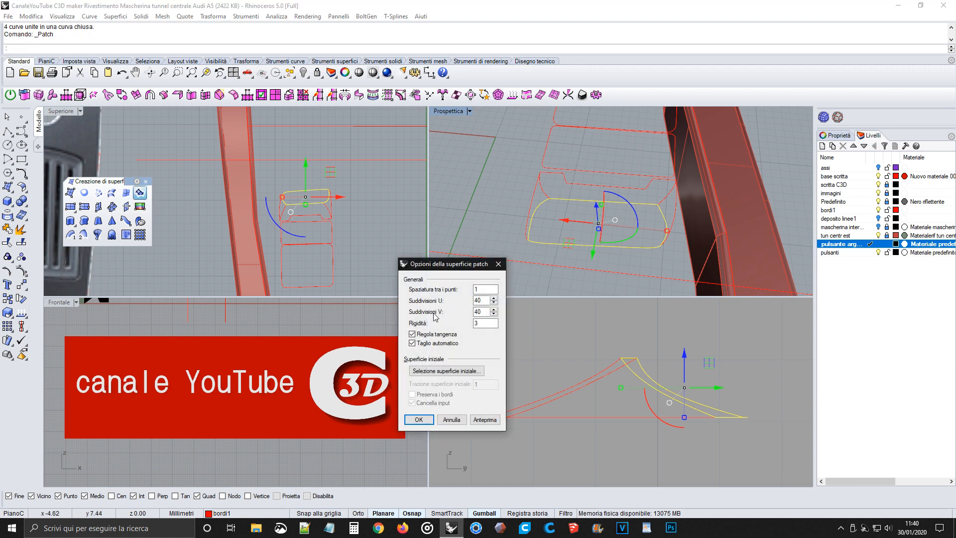
pyautogui.click(418, 419)
pyautogui.moveTo(628, 219); pyautogui.dragTo(495, 184, button='right')
pyautogui.click(537, 218)
pyautogui.moveTo(597, 192)
pyautogui.mouseDown(button='right')
pyautogui.moveTo(648, 231)
pyautogui.moveTo(628, 201)
pyautogui.moveTo(643, 178)
pyautogui.moveTo(598, 175)
pyautogui.mouseUp(button='right')
# Step: Hide the concave patch surface and explode its closed boundary curve into separate segments
pyautogui.click(617, 220)
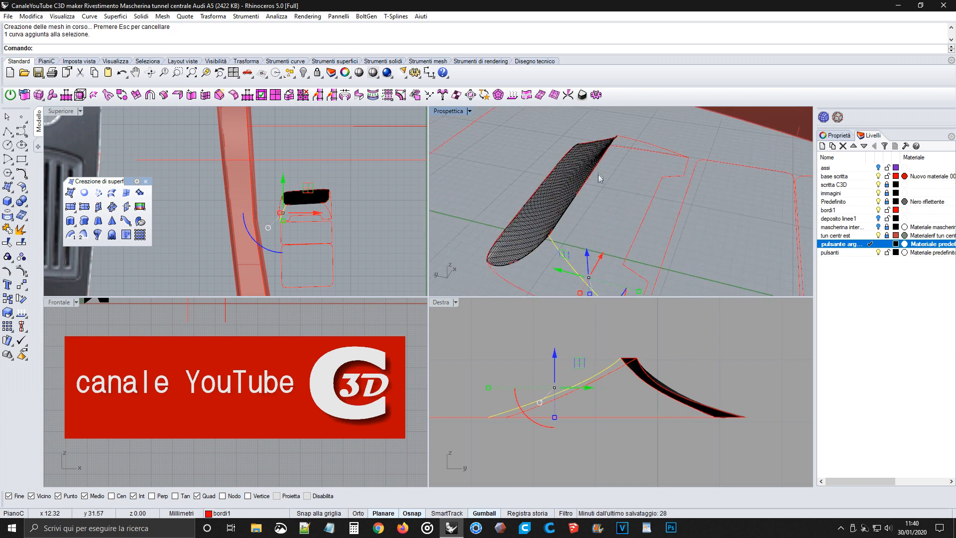
pyautogui.click(547, 190)
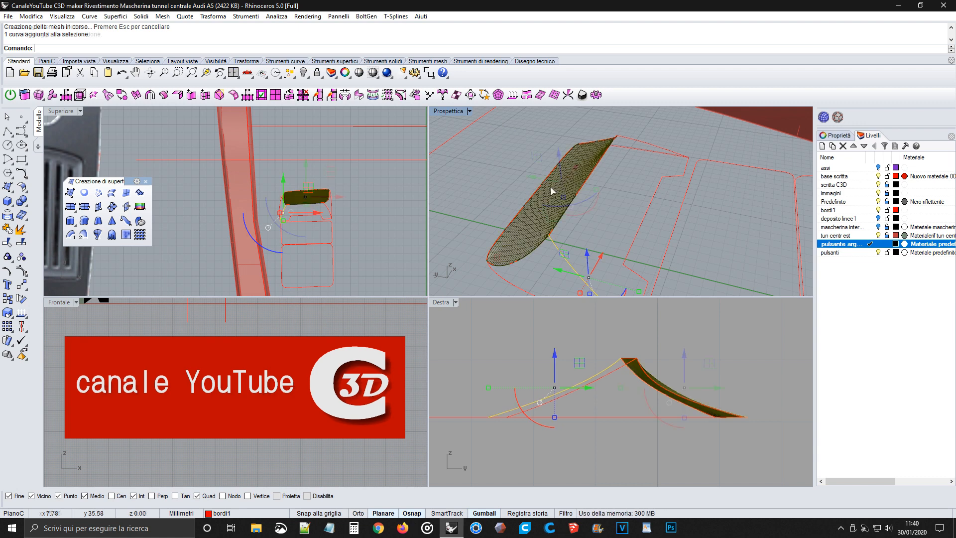
pyautogui.click(303, 73)
pyautogui.click(568, 210)
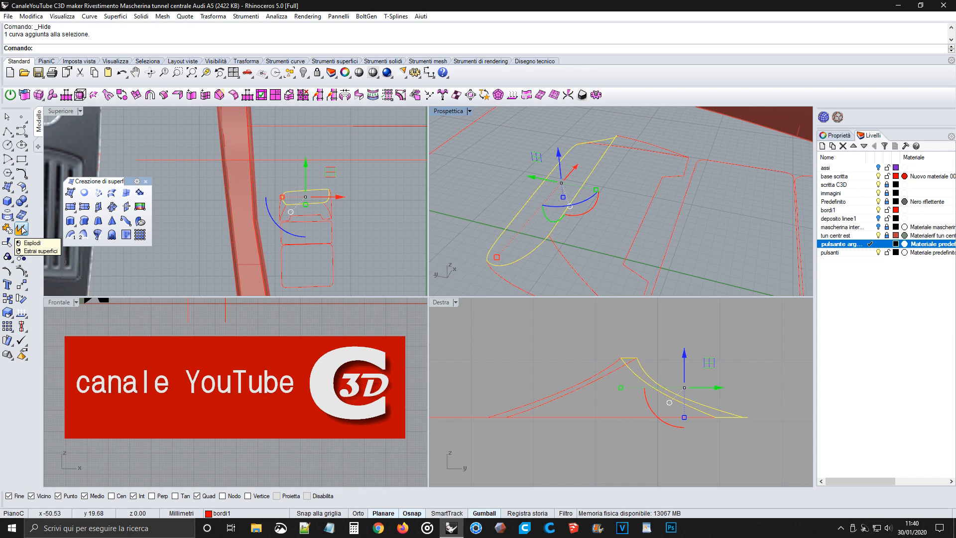
pyautogui.click(21, 230)
pyautogui.click(605, 228)
# Step: Join the ridge line, the two end curves on its other side and the stepped outline edge into one curve
pyautogui.click(577, 194)
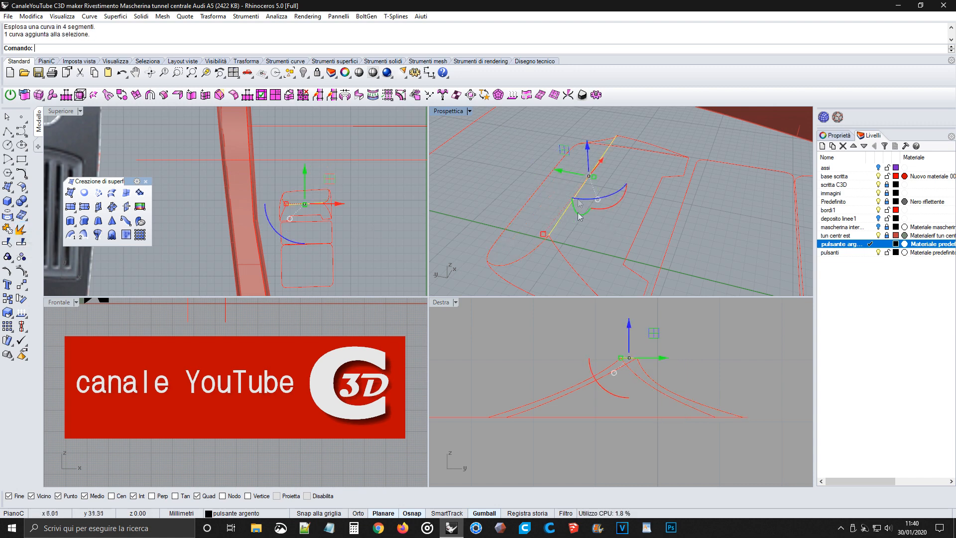
pyautogui.click(570, 262)
pyautogui.click(649, 150)
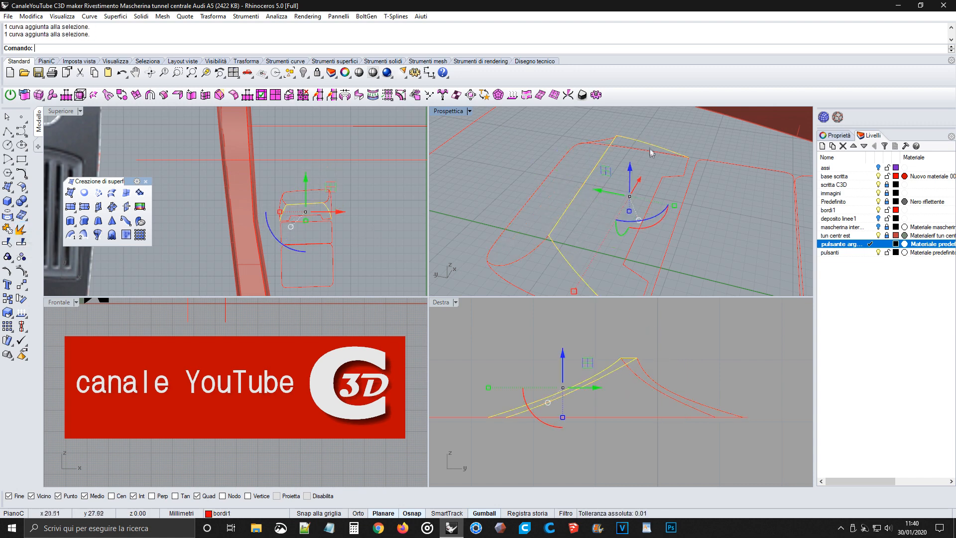
pyautogui.click(672, 179)
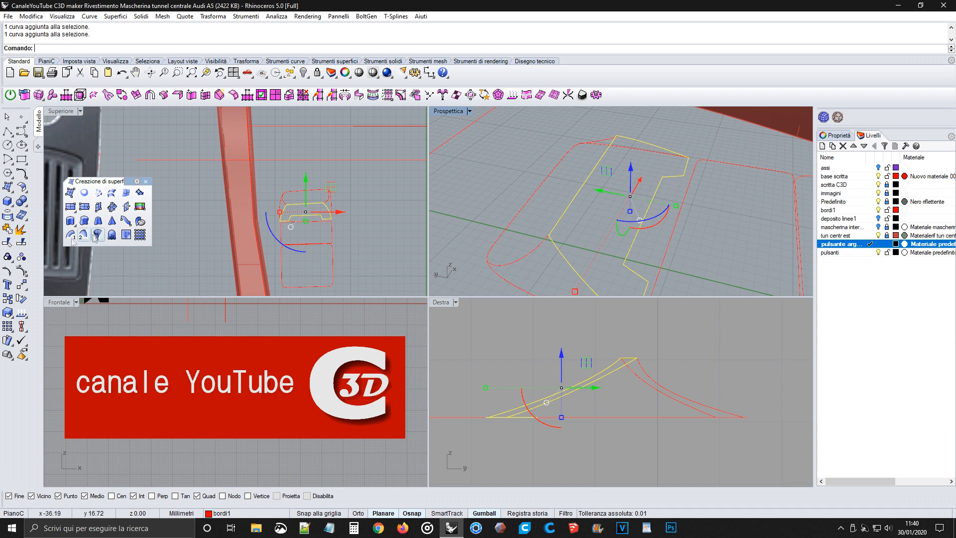
pyautogui.click(7, 229)
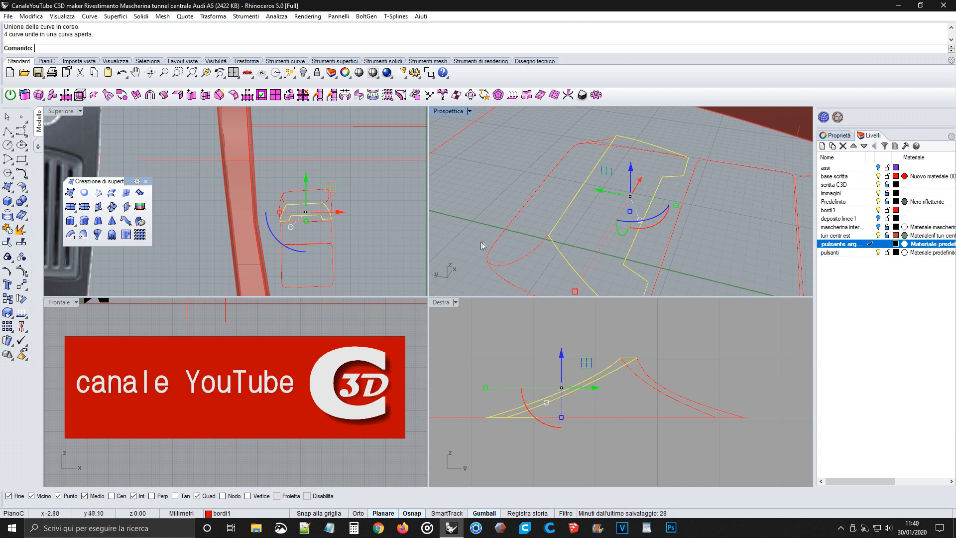
pyautogui.click(517, 173)
pyautogui.moveTo(533, 175); pyautogui.dragTo(504, 166, button='right')
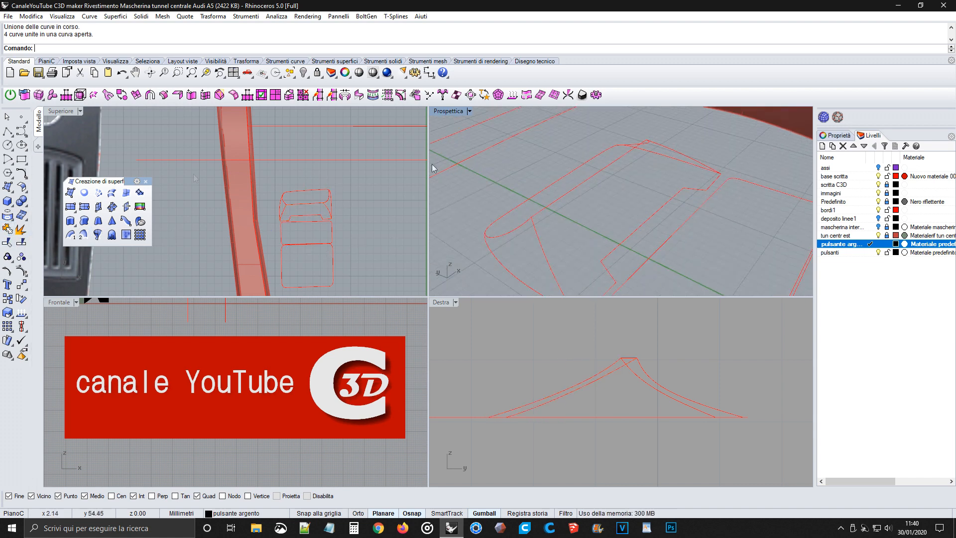
# Step: Create a Patch surface from the joined curve running along the ridge and the stepped outline edge
pyautogui.click(141, 192)
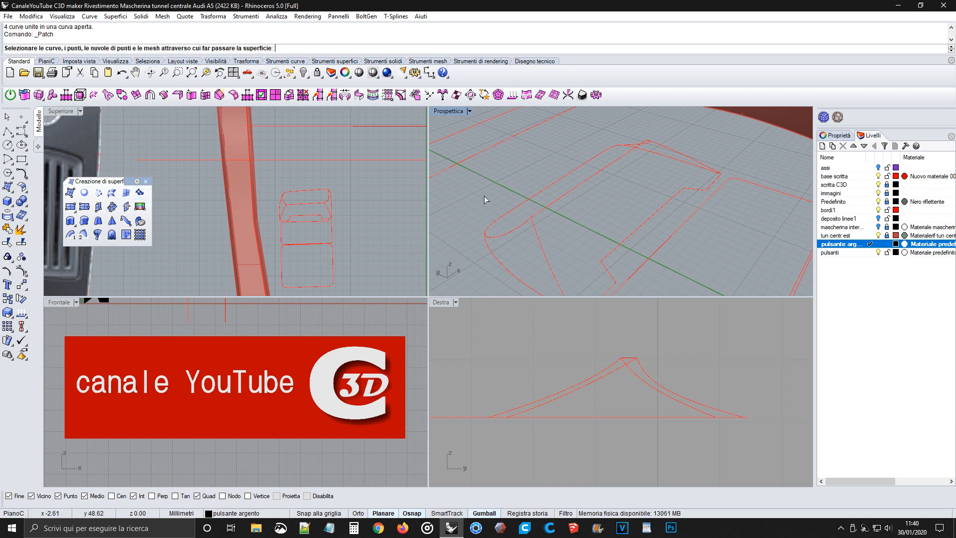
pyautogui.click(566, 194)
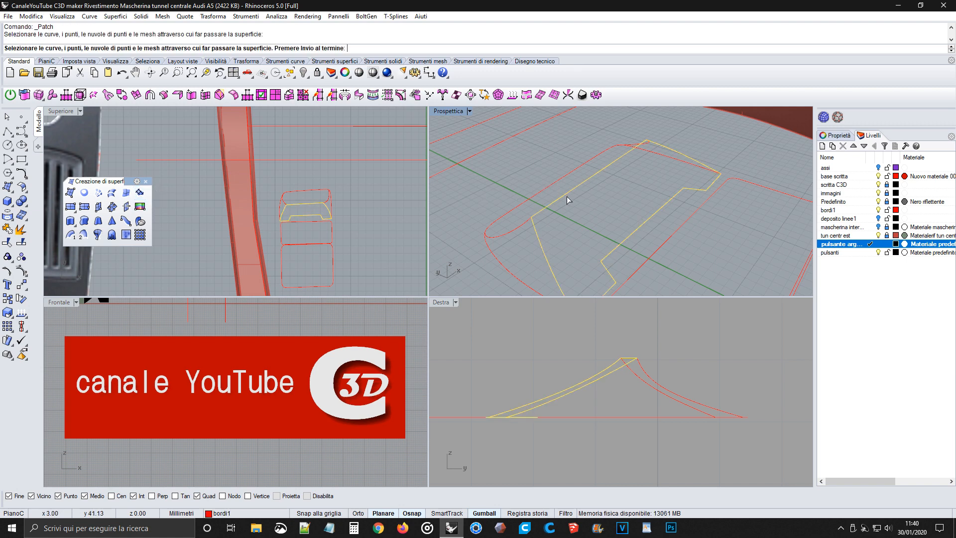
pyautogui.press('Return')
pyautogui.press('Return')
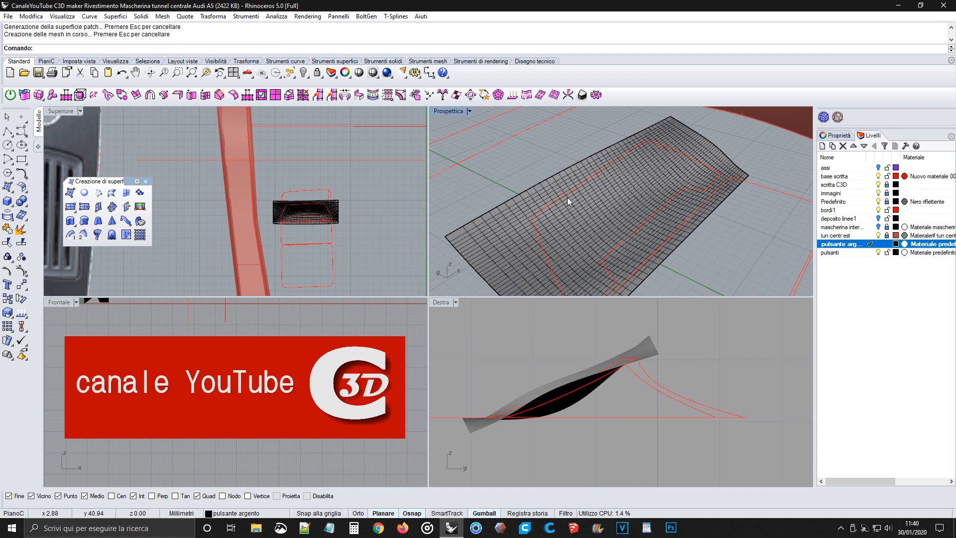
# Step: Undo the last patch and join the ridge-side curve with the stepped outline edge into one closed curve
pyautogui.hotkey('ctrl', 'z')
pyautogui.moveTo(569, 214); pyautogui.dragTo(592, 244, button='right')
pyautogui.click(552, 197)
pyautogui.click(611, 206)
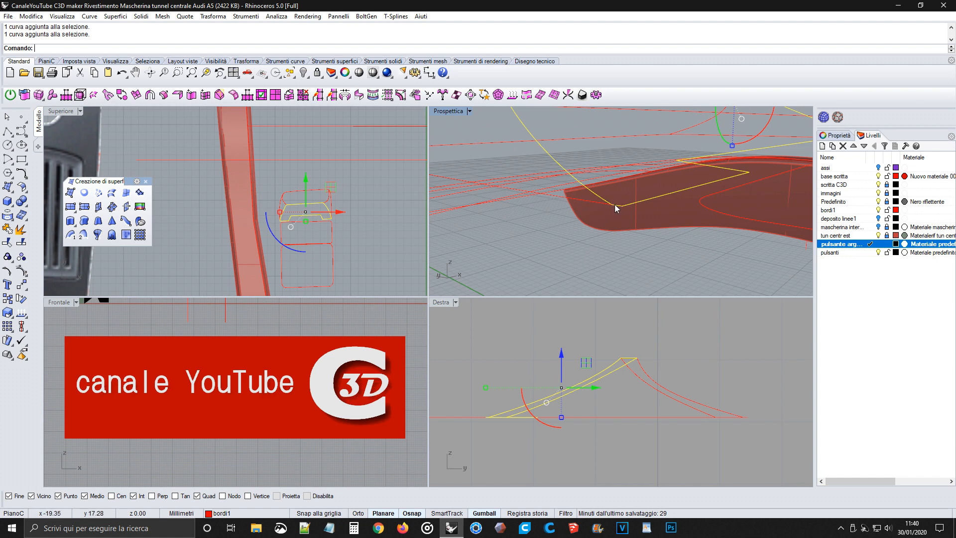
pyautogui.click(7, 243)
pyautogui.moveTo(668, 235); pyautogui.dragTo(600, 237, button='right')
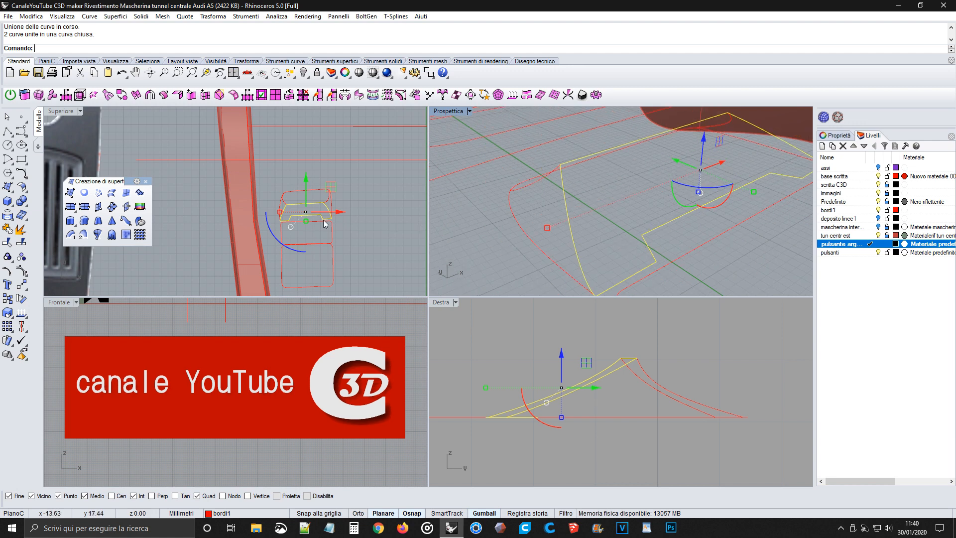
# Step: Create a Patch surface from the newly closed curve with point spacing 1, 40 U and V subdivisions and stiffness 3
pyautogui.click(141, 193)
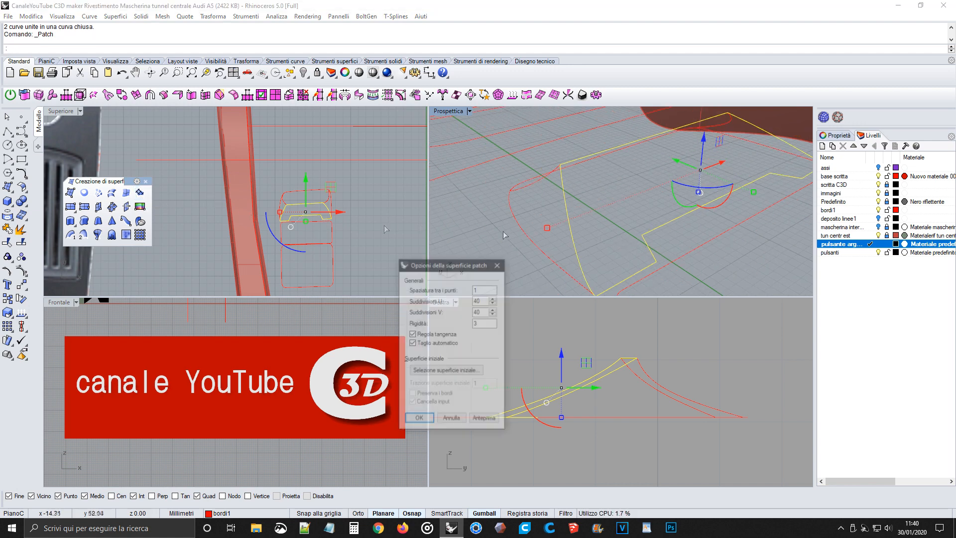
pyautogui.click(419, 419)
pyautogui.moveTo(610, 218); pyautogui.dragTo(448, 175, button='right')
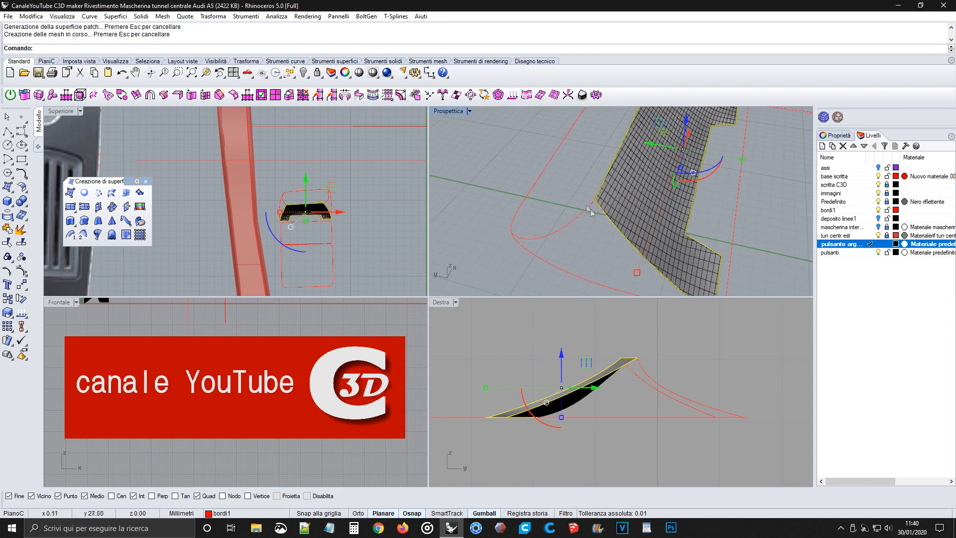
# Step: Show the hidden button surfaces again and deselect everything to check the raised button's shape
pyautogui.click(303, 74)
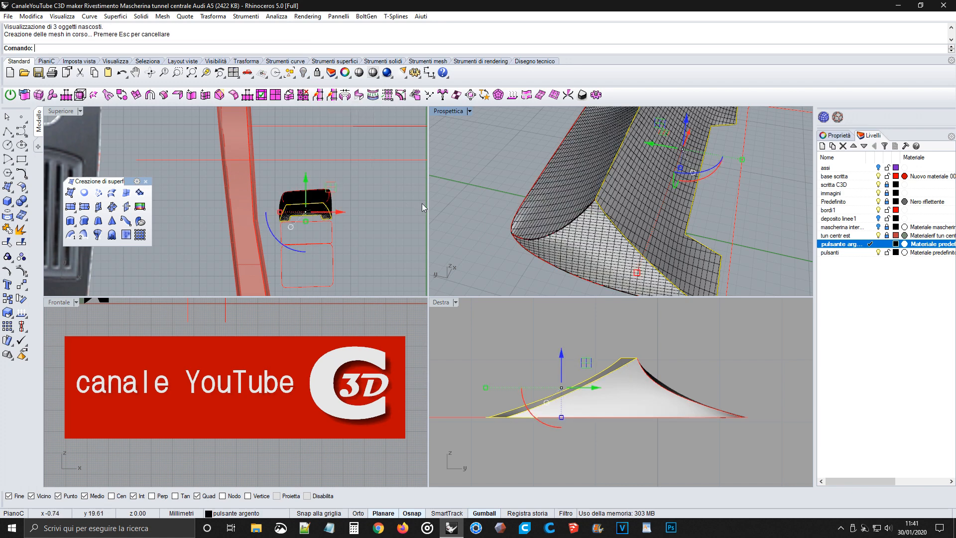
pyautogui.moveTo(473, 196); pyautogui.dragTo(492, 213, button='right')
pyautogui.click(488, 205)
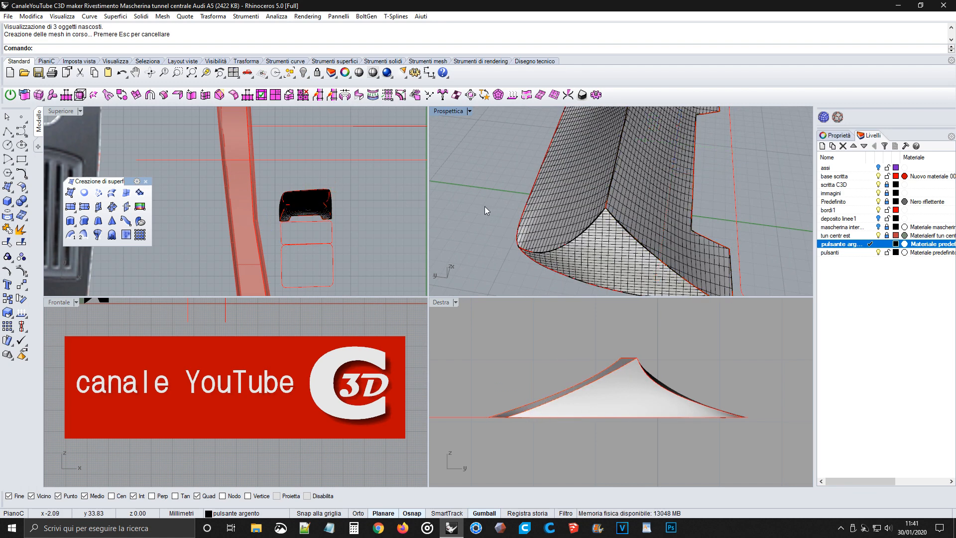
pyautogui.scroll(-2, 485, 207)
pyautogui.scroll(-2, 482, 211)
pyautogui.moveTo(483, 211); pyautogui.dragTo(518, 197, button='right')
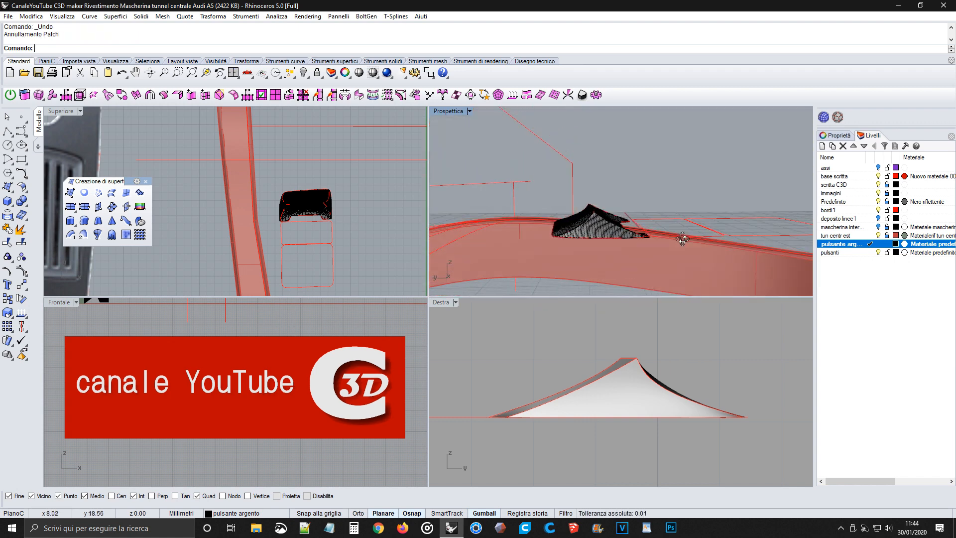
# Step: Create a Patch surface from the button's closed base outline curve to close its underside
pyautogui.moveTo(682, 236); pyautogui.dragTo(610, 223, button='right')
pyautogui.scroll(5, 582, 249)
pyautogui.scroll(4, 603, 211)
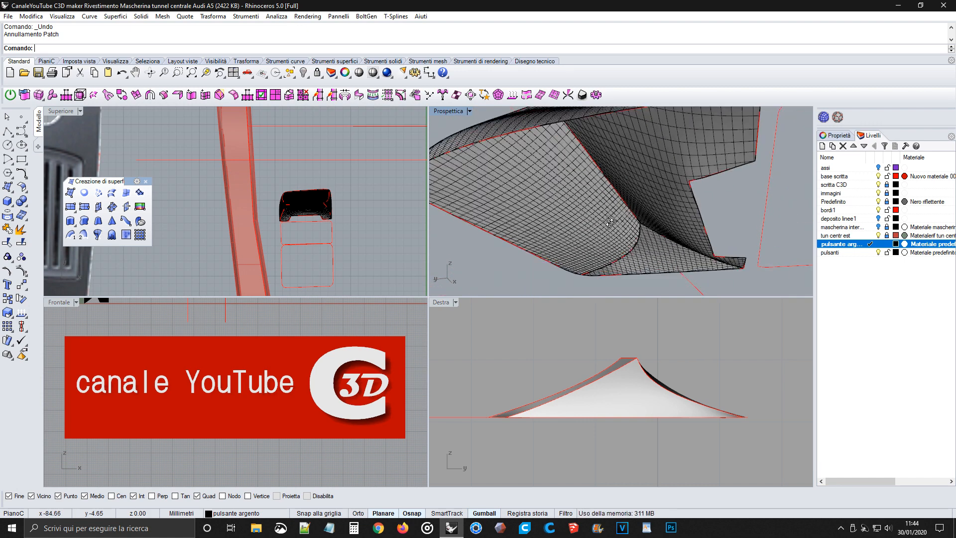
pyautogui.click(140, 193)
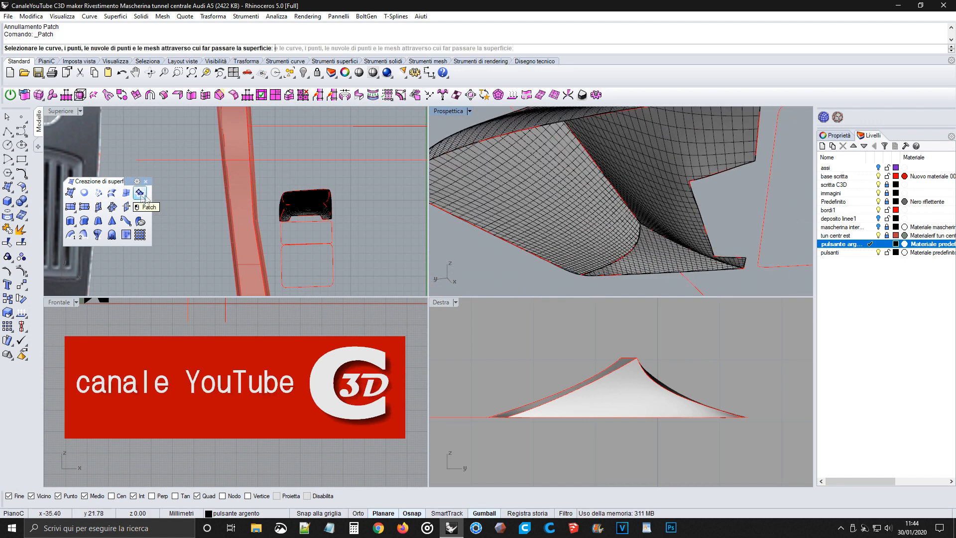
pyautogui.click(629, 275)
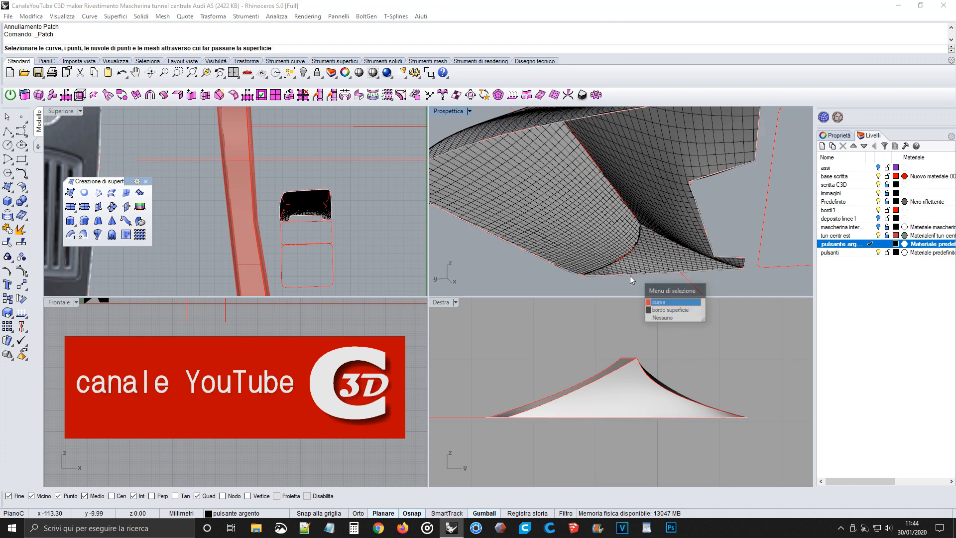
pyautogui.click(676, 300)
pyautogui.press('Return')
pyautogui.press('Return')
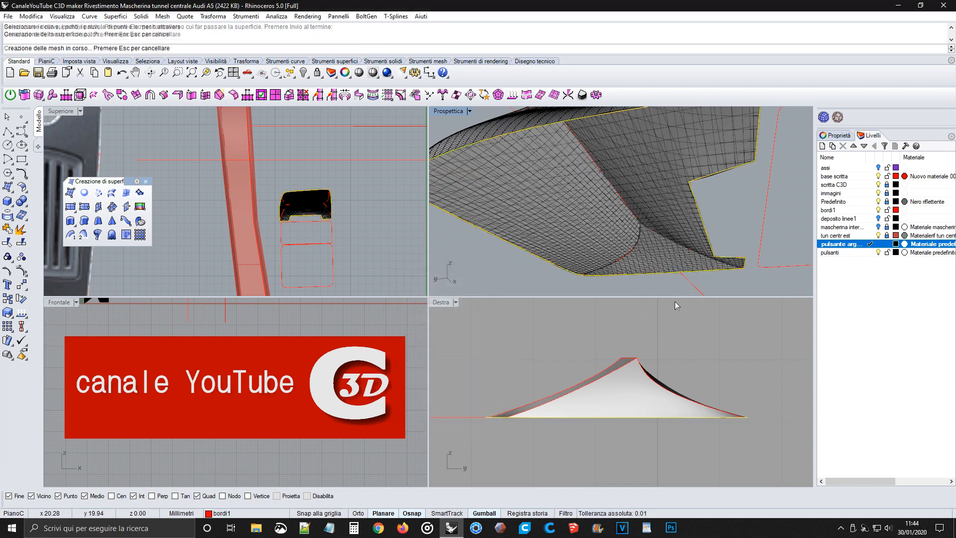
pyautogui.scroll(-6, 665, 280)
pyautogui.moveTo(642, 234); pyautogui.dragTo(621, 267, button='right')
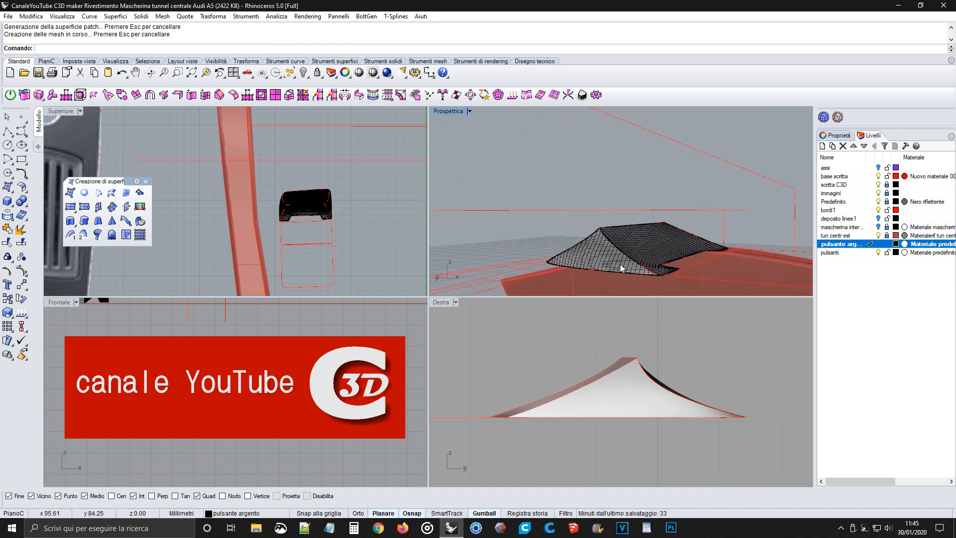
pyautogui.scroll(-10, 623, 264)
pyautogui.moveTo(658, 239); pyautogui.dragTo(547, 255, button='right')
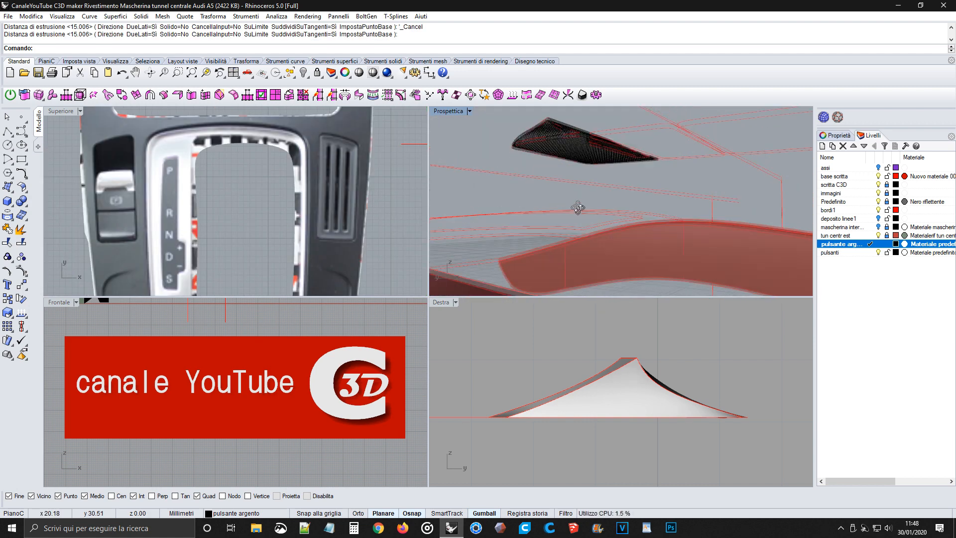
# Step: Extrude the button's closed base outline downward about 0.7 mm as a solid, with the both-sides option set to No
pyautogui.moveTo(604, 207); pyautogui.dragTo(525, 183, button='right')
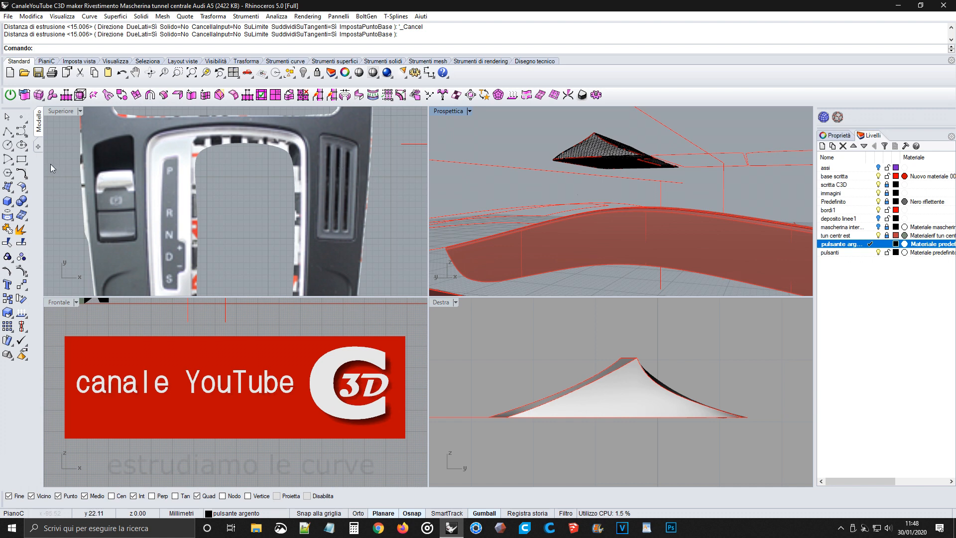
pyautogui.click(10, 203)
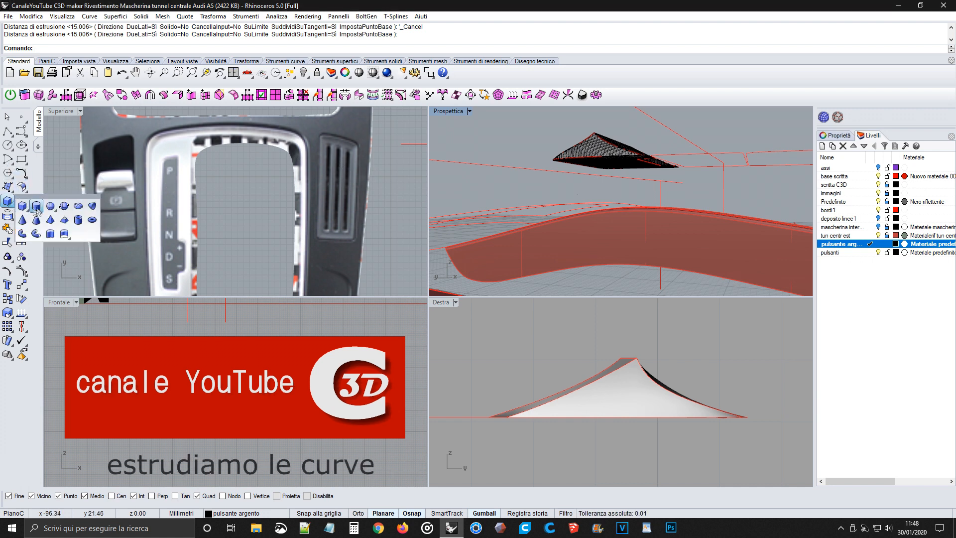
pyautogui.click(50, 233)
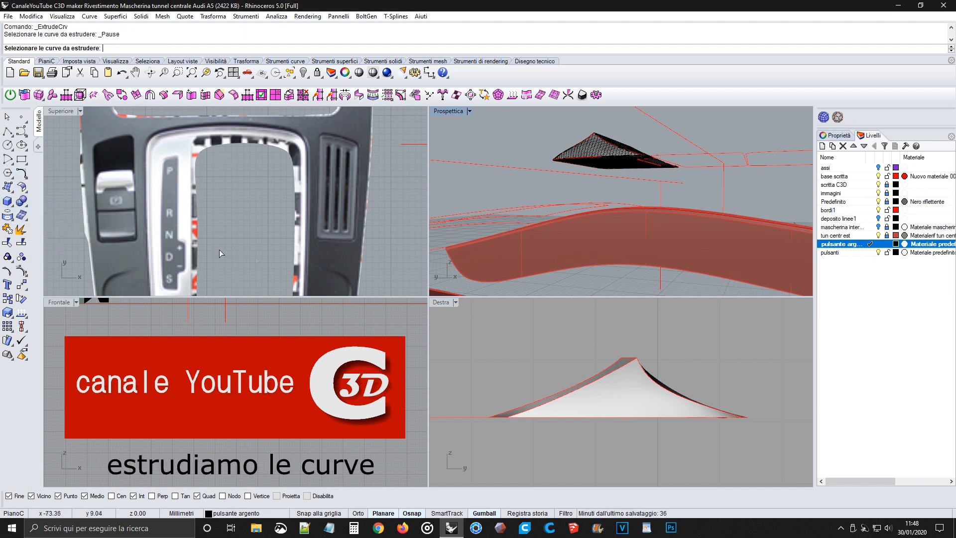
pyautogui.moveTo(631, 175); pyautogui.dragTo(640, 198, button='right')
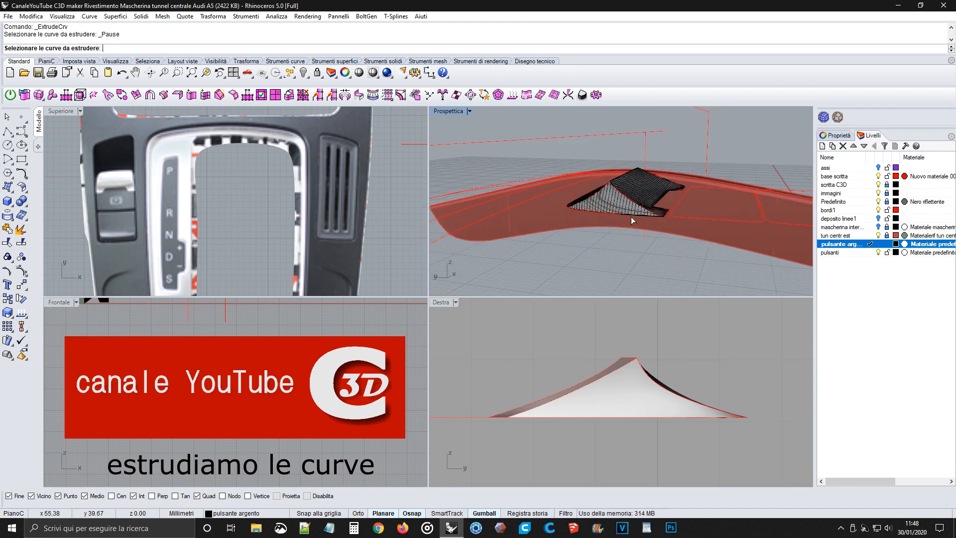
pyautogui.click(631, 216)
pyautogui.click(660, 244)
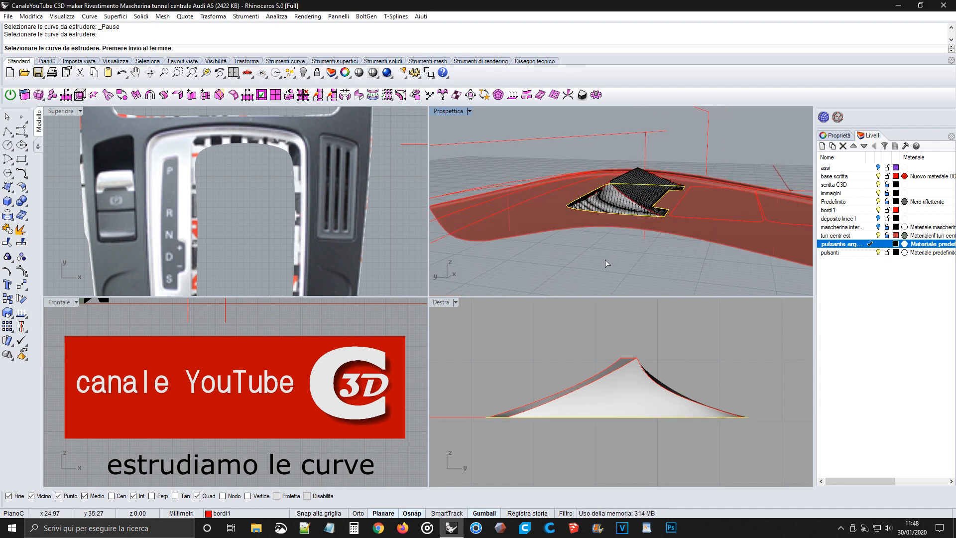
pyautogui.rightClick(607, 258)
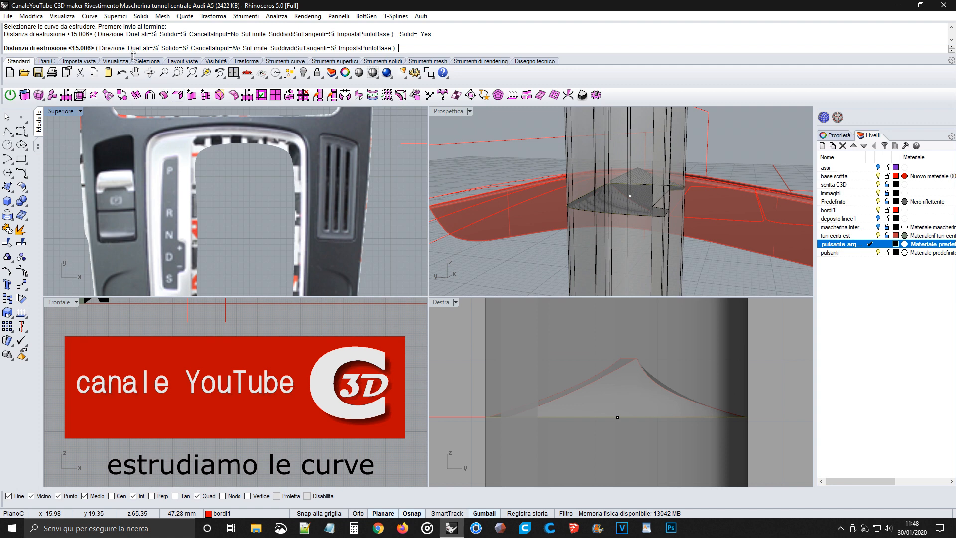
pyautogui.click(137, 49)
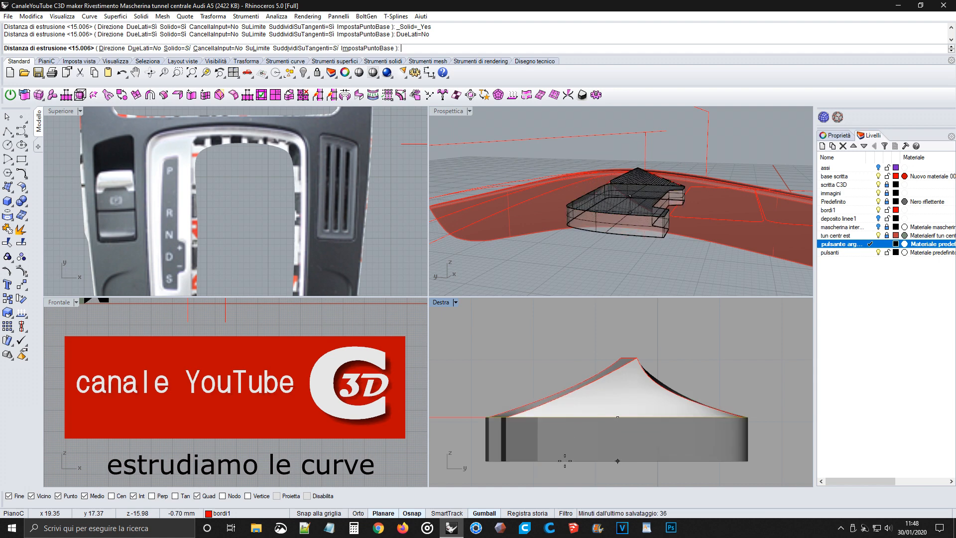
pyautogui.click(565, 461)
pyautogui.moveTo(668, 162); pyautogui.dragTo(632, 234, button='right')
pyautogui.scroll(-5, 618, 208)
pyautogui.moveTo(664, 242); pyautogui.dragTo(672, 217, button='right')
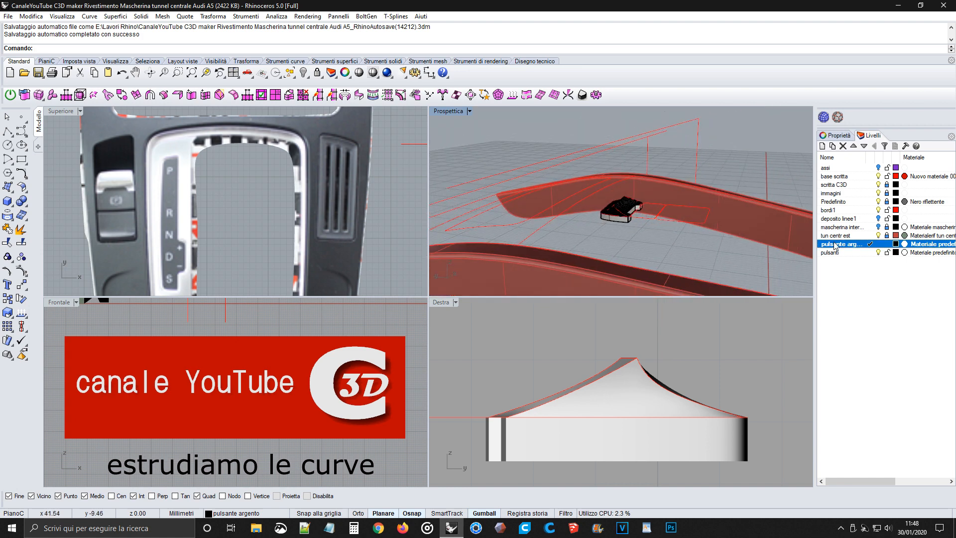
# Step: Show the inner mask layer briefly to compare the button's depth with the trim, and hide it again
pyautogui.click(879, 236)
pyautogui.click(878, 236)
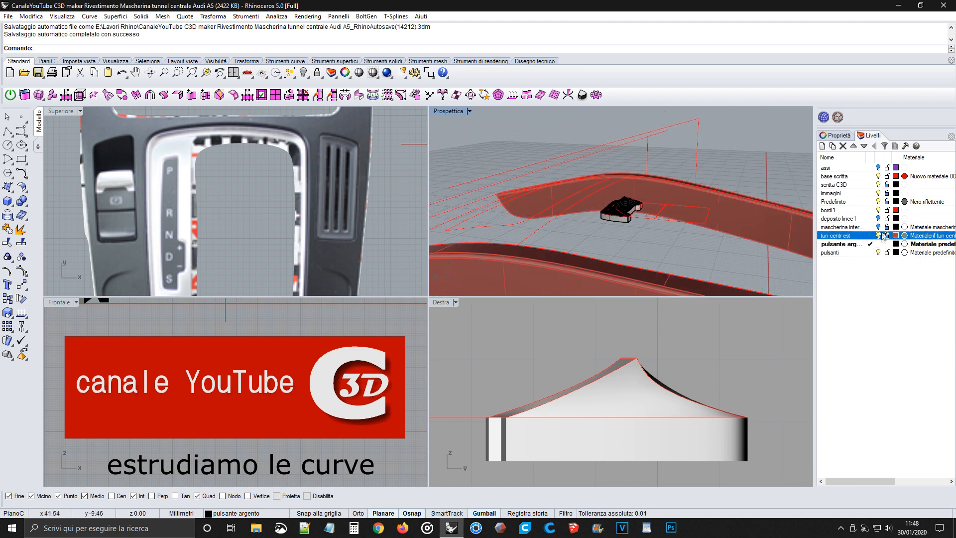
pyautogui.click(878, 227)
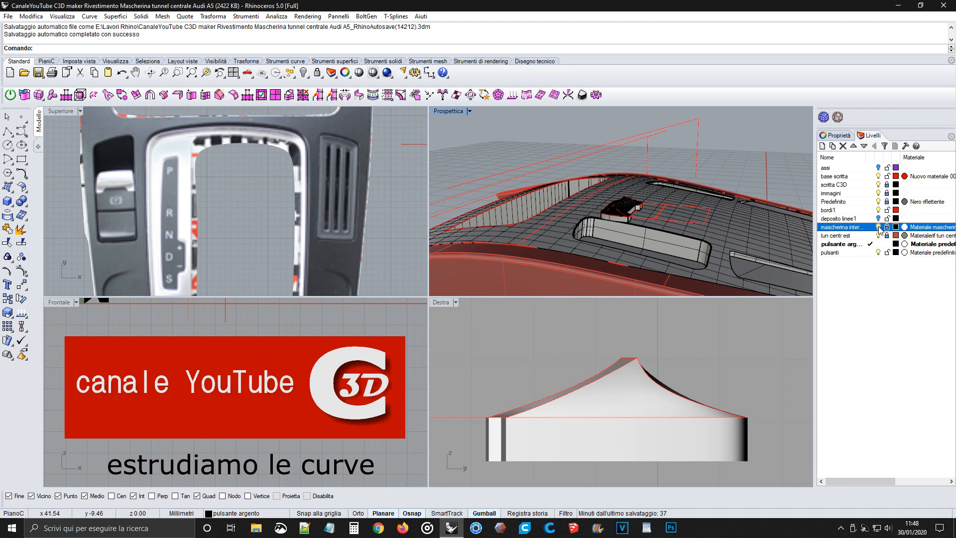
pyautogui.click(878, 227)
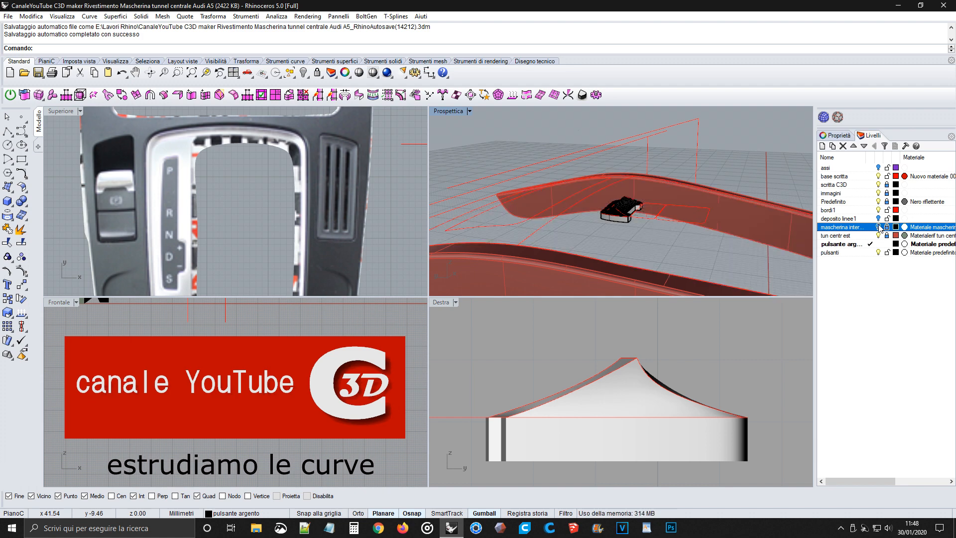
pyautogui.rightClick(866, 227)
pyautogui.click(740, 250)
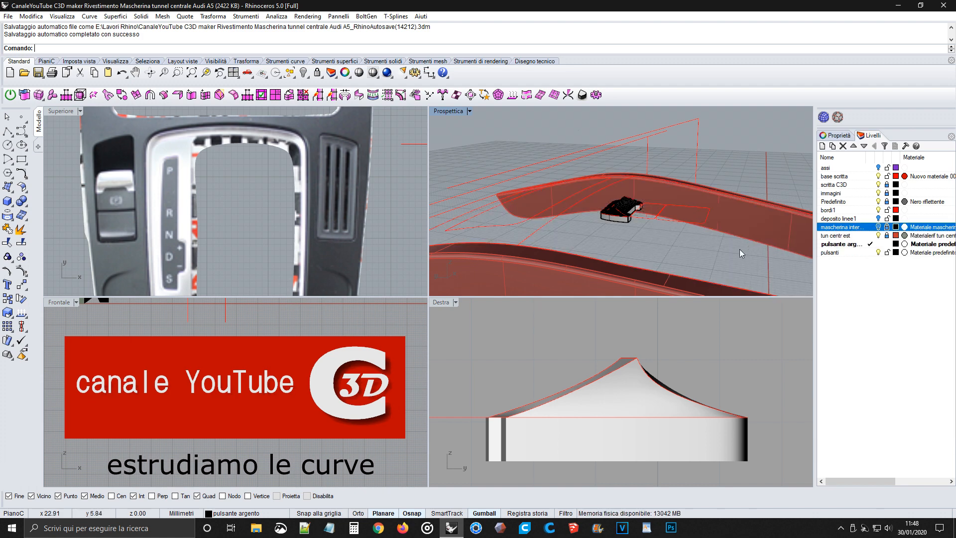
pyautogui.hotkey('ctrl', 'z')
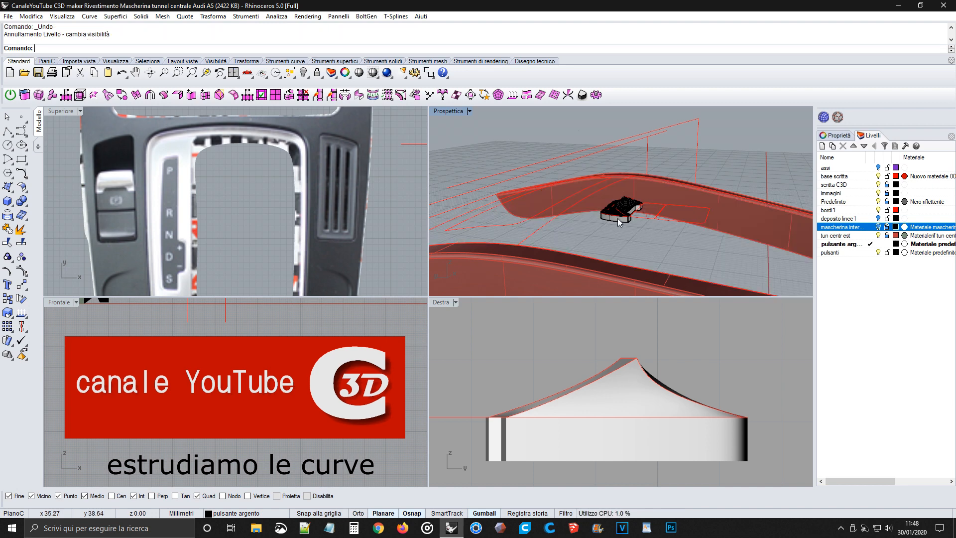
# Step: Delete the shallow extrusion below the button, keeping its base curve and surfaces
pyautogui.click(618, 223)
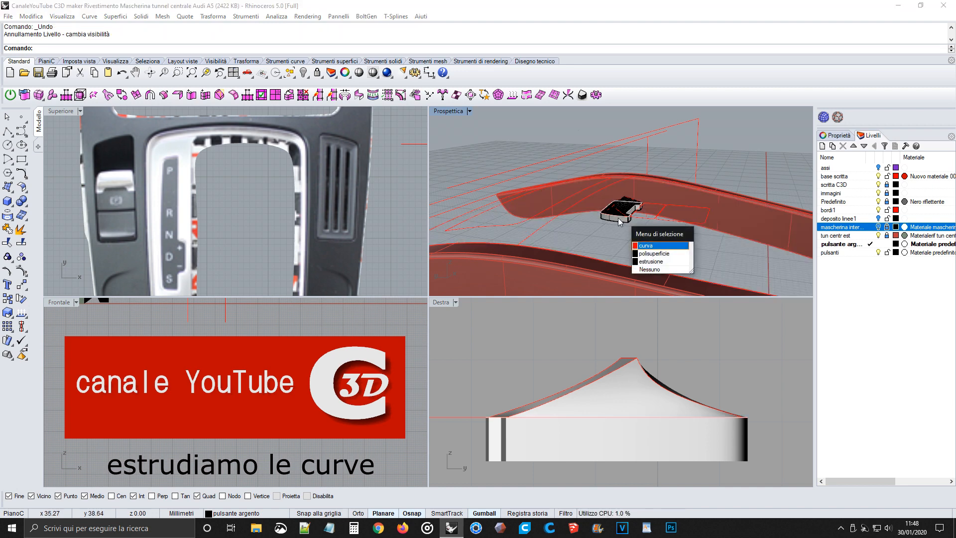
pyautogui.click(645, 262)
pyautogui.press('Delete')
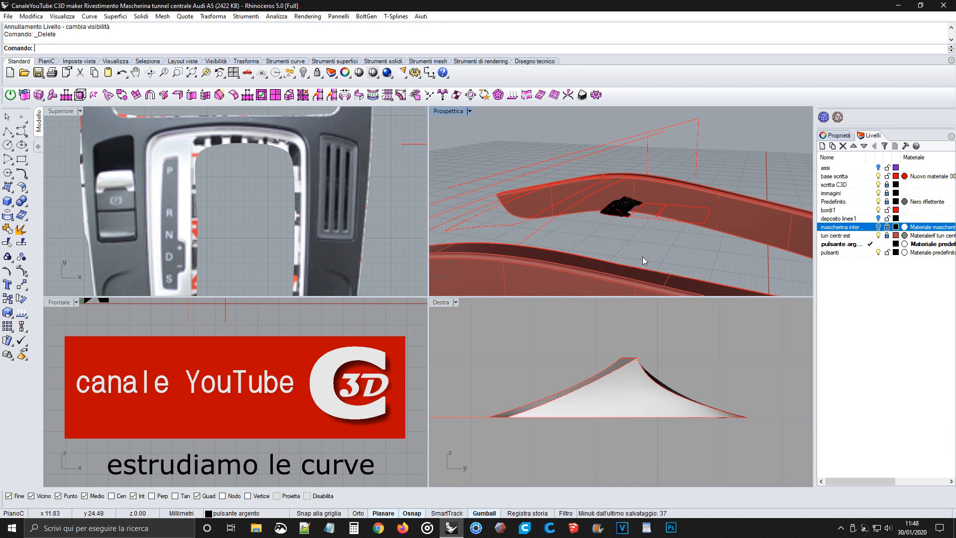
# Step: Extrude the button's closed base outline downward about 1.82 mm as a one-sided solid
pyautogui.click(14, 206)
pyautogui.click(34, 223)
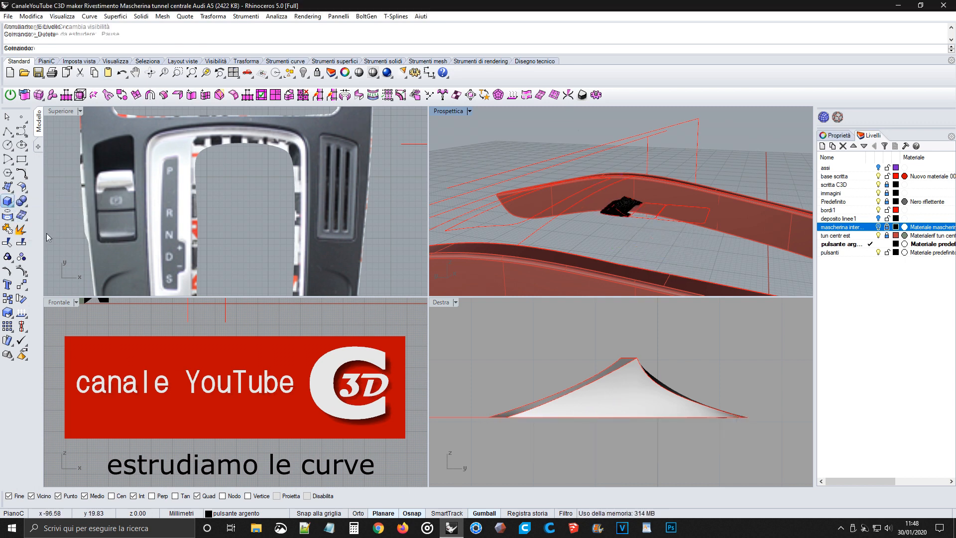
pyautogui.scroll(3, 625, 257)
pyautogui.click(631, 252)
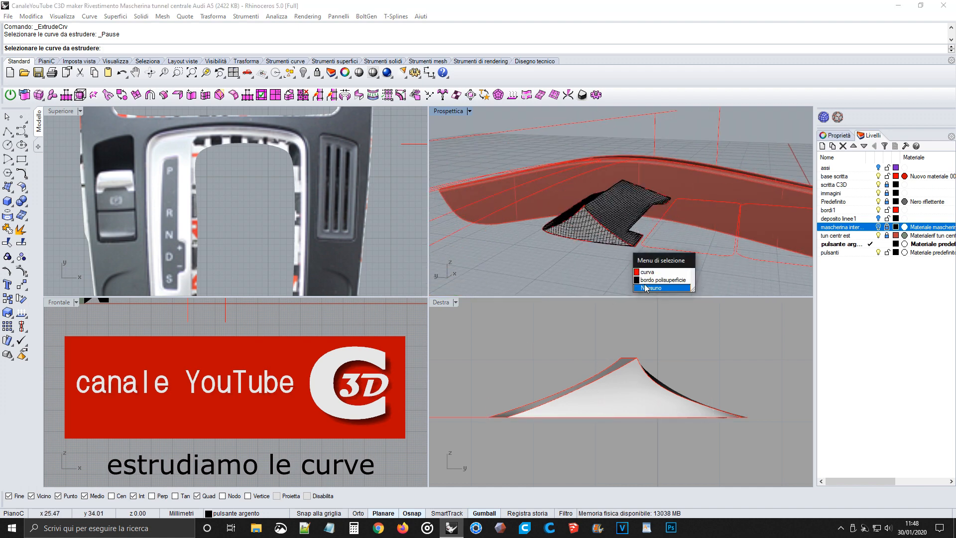
pyautogui.click(645, 271)
pyautogui.press('Return')
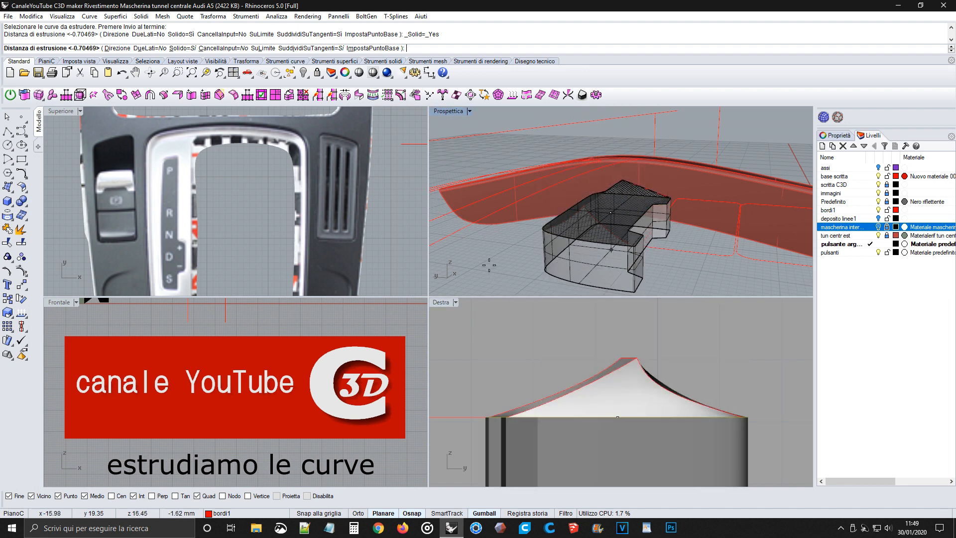
pyautogui.scroll(-3, 498, 266)
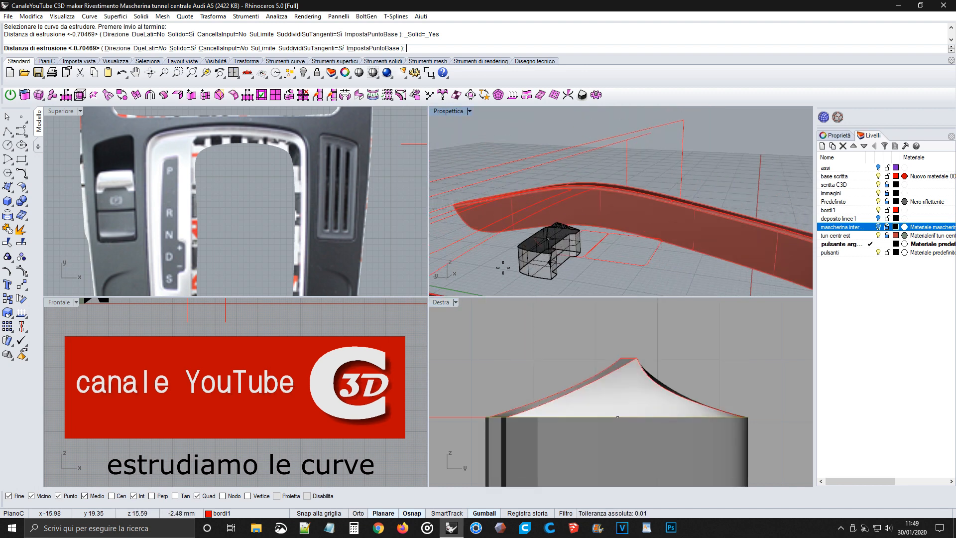
pyautogui.click(505, 265)
pyautogui.moveTo(566, 255); pyautogui.dragTo(551, 271, button='right')
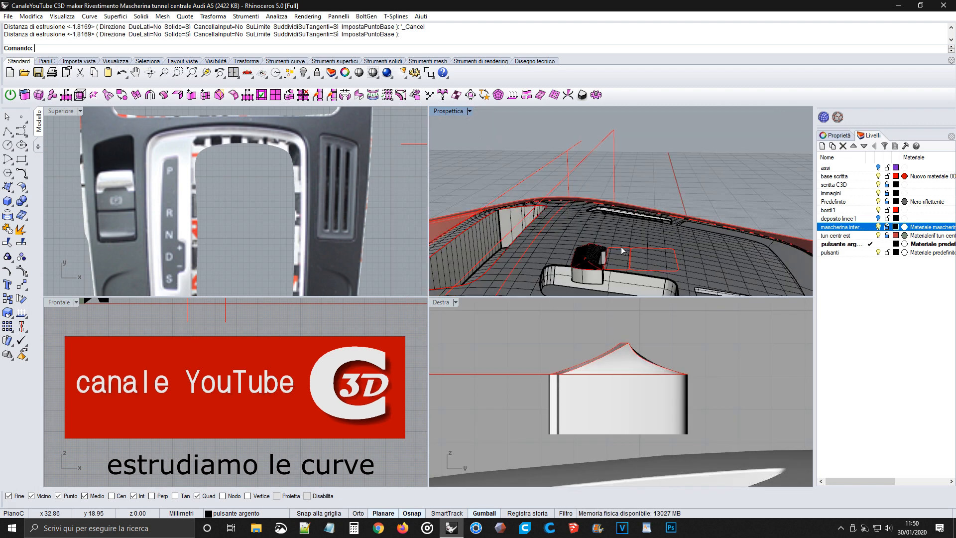
# Step: Extrude the middle button's closed outline, next to the raised button, downward about 1.83 mm as a one-sided solid
pyautogui.click(617, 251)
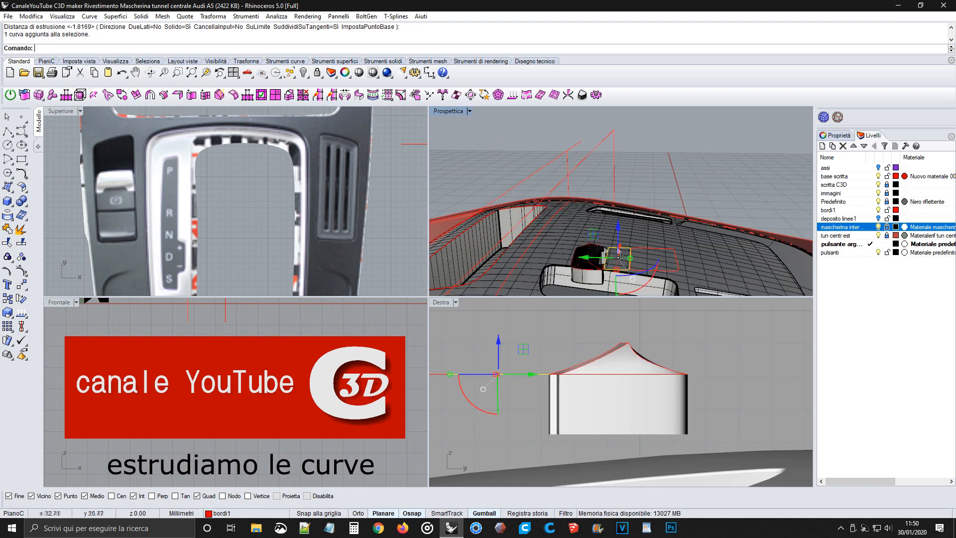
pyautogui.click(10, 208)
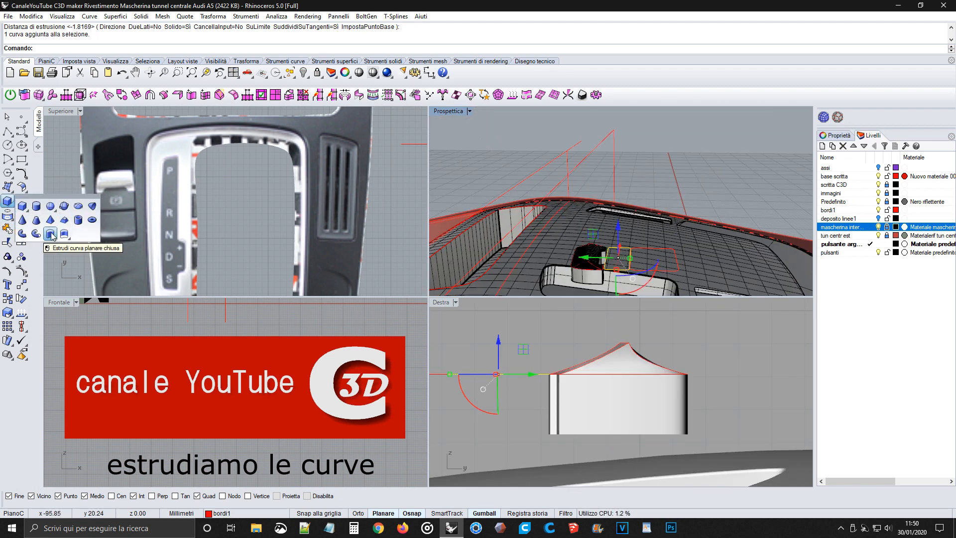
pyautogui.click(51, 234)
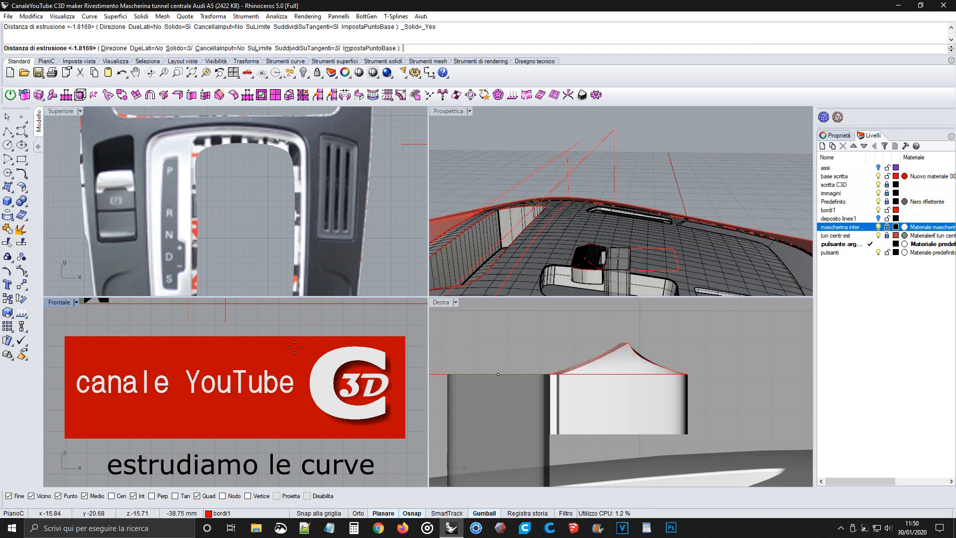
pyautogui.click(466, 434)
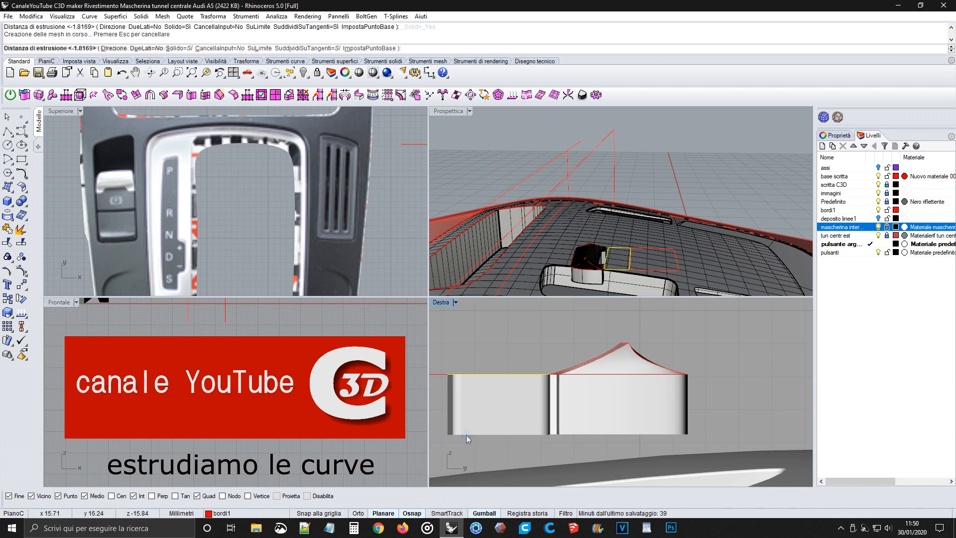
pyautogui.moveTo(658, 269); pyautogui.dragTo(660, 170, button='right')
pyautogui.click(689, 168)
# Step: Extrude the larger end button's closed outline downward as a solid, level with the base of the middle button
pyautogui.moveTo(619, 228); pyautogui.dragTo(662, 269, button='right')
pyautogui.click(661, 265)
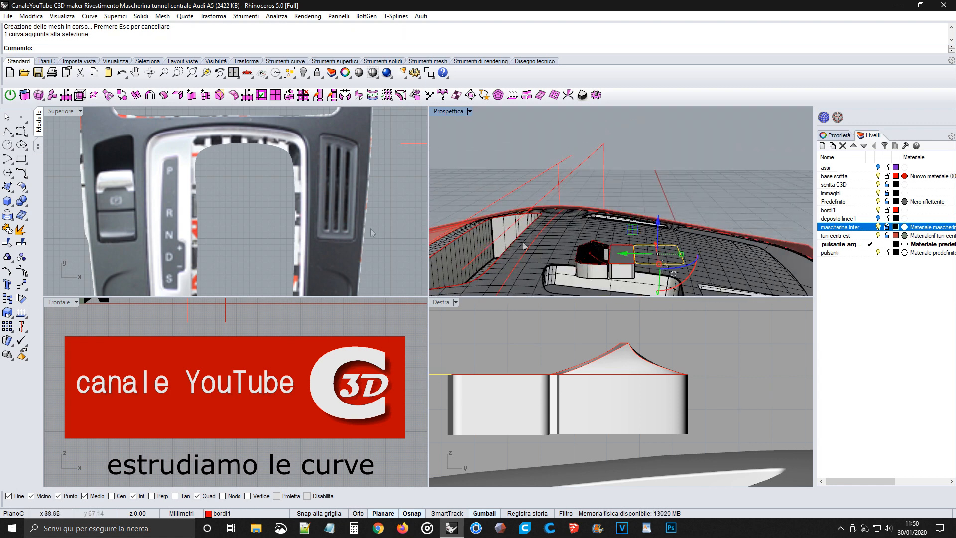
pyautogui.click(15, 208)
pyautogui.click(51, 232)
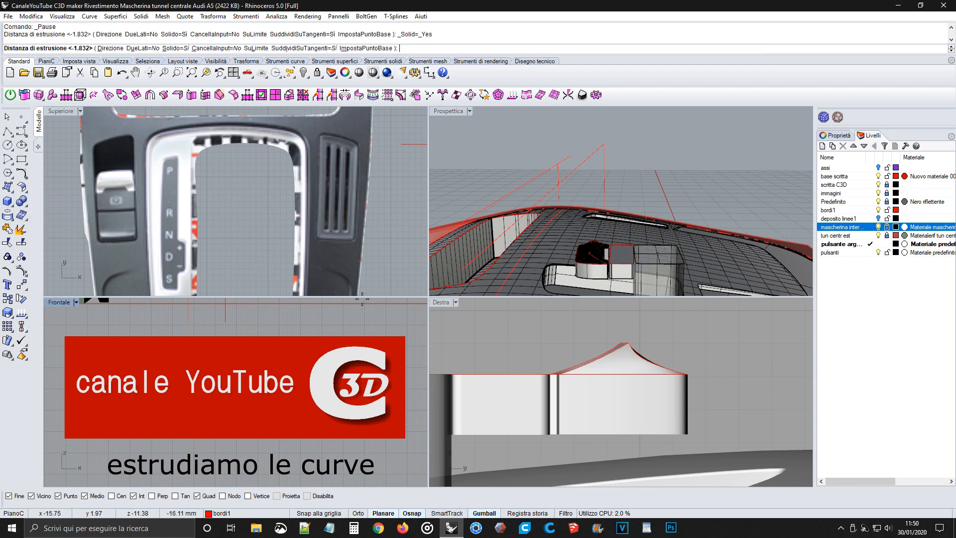
pyautogui.moveTo(461, 361); pyautogui.dragTo(525, 350, button='right')
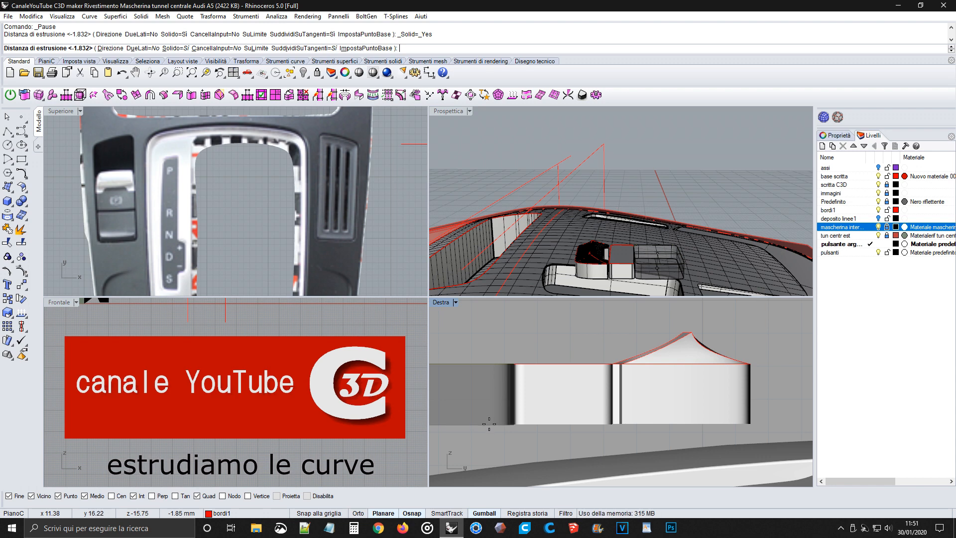
pyautogui.click(517, 409)
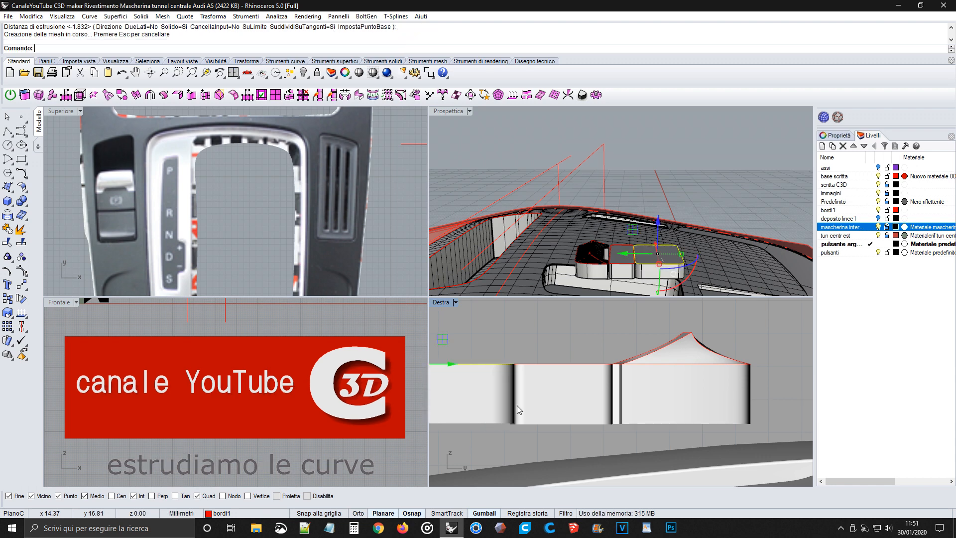
pyautogui.click(742, 191)
pyautogui.moveTo(740, 192); pyautogui.dragTo(595, 276, button='right')
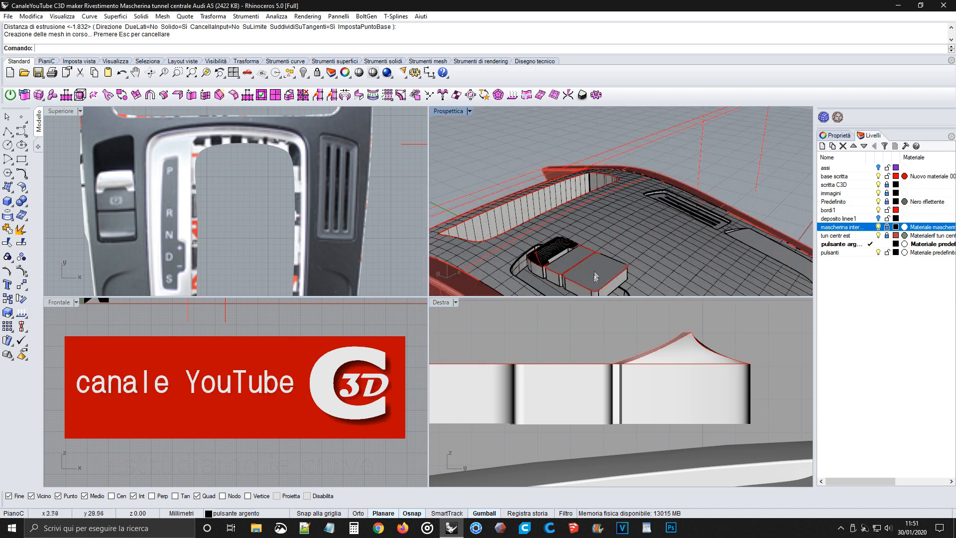
pyautogui.scroll(2, 595, 276)
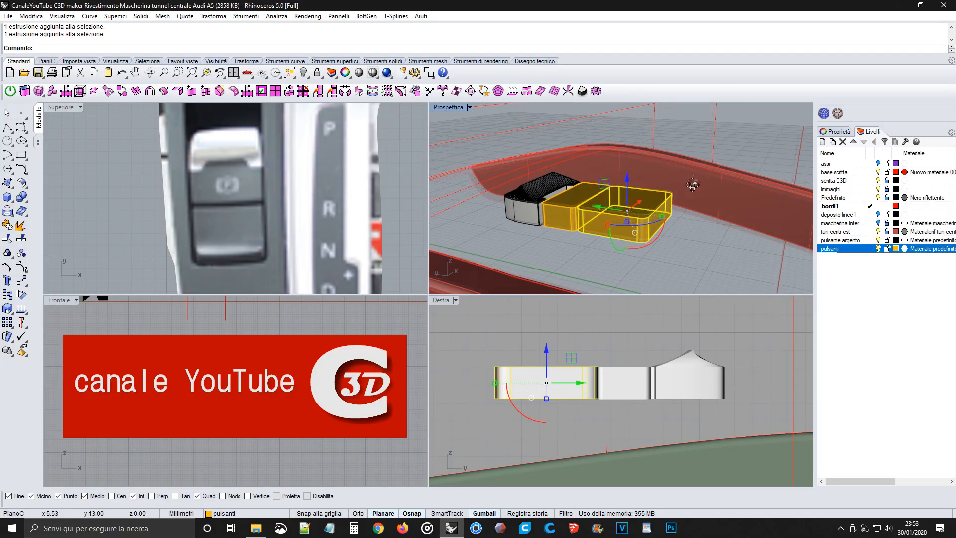
# Step: Create a global bounding-box control cage on the larger end button, using world coordinates, 8 × 8 × 4 points and degree 3
pyautogui.moveTo(692, 185); pyautogui.dragTo(685, 211, button='right')
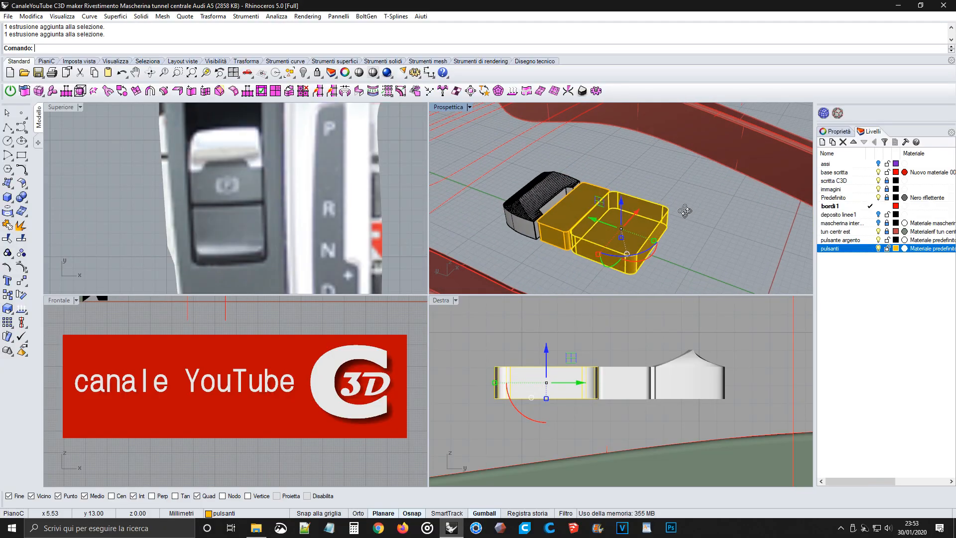
pyautogui.click(25, 283)
pyautogui.click(36, 341)
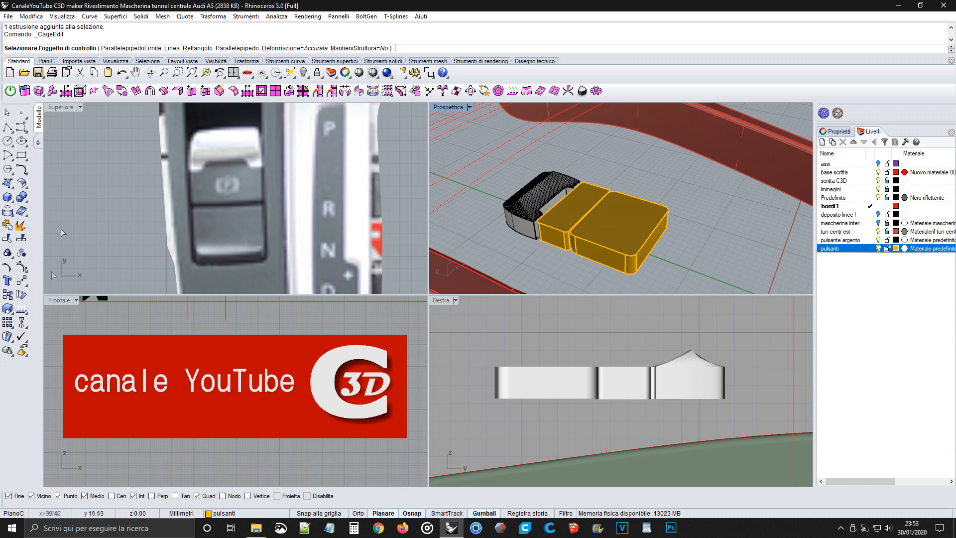
pyautogui.click(138, 49)
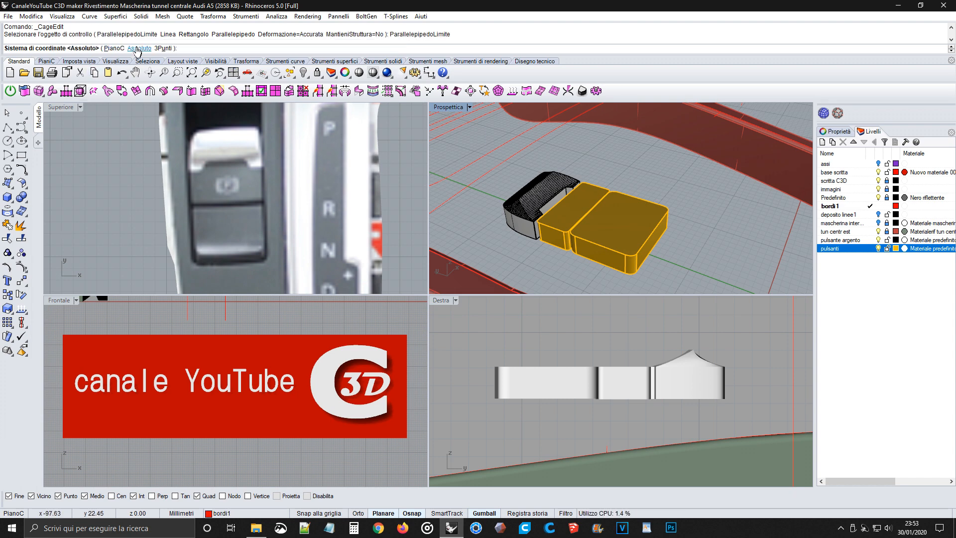
pyautogui.click(138, 49)
pyautogui.press('Return')
pyautogui.click(114, 48)
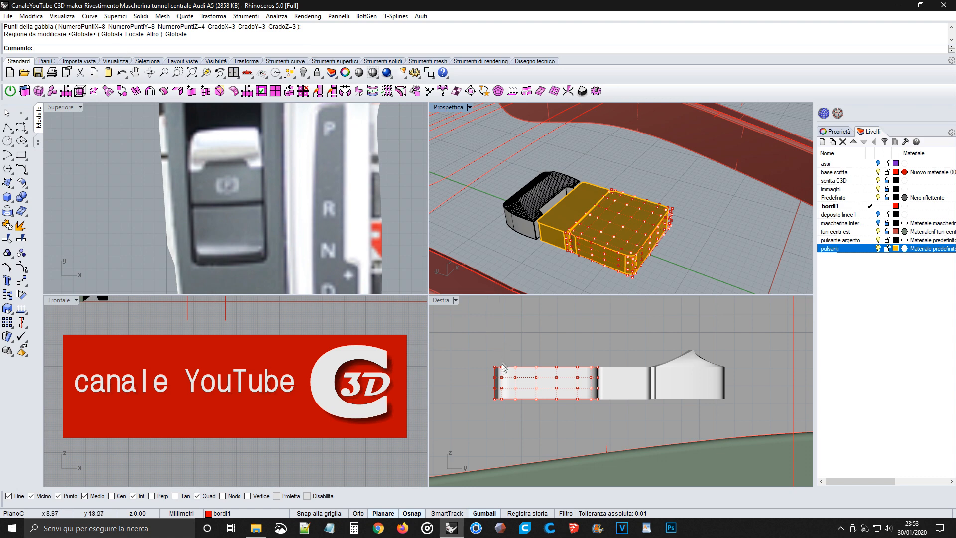
# Step: Raise the upper row of cage points just inside the button's free end to form a rounded lip, and fine-tune its height and position
pyautogui.scroll(3, 502, 359)
pyautogui.moveTo(494, 344); pyautogui.dragTo(508, 314)
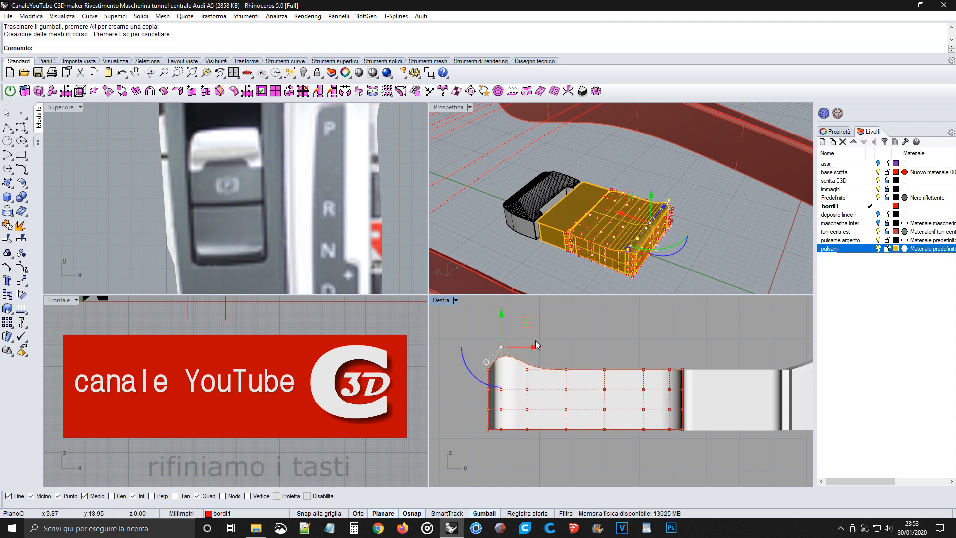
pyautogui.moveTo(592, 239); pyautogui.dragTo(597, 269, button='right')
pyautogui.moveTo(501, 320); pyautogui.dragTo(501, 324)
pyautogui.moveTo(536, 352); pyautogui.dragTo(540, 352)
pyautogui.moveTo(680, 213); pyautogui.dragTo(614, 188, button='right')
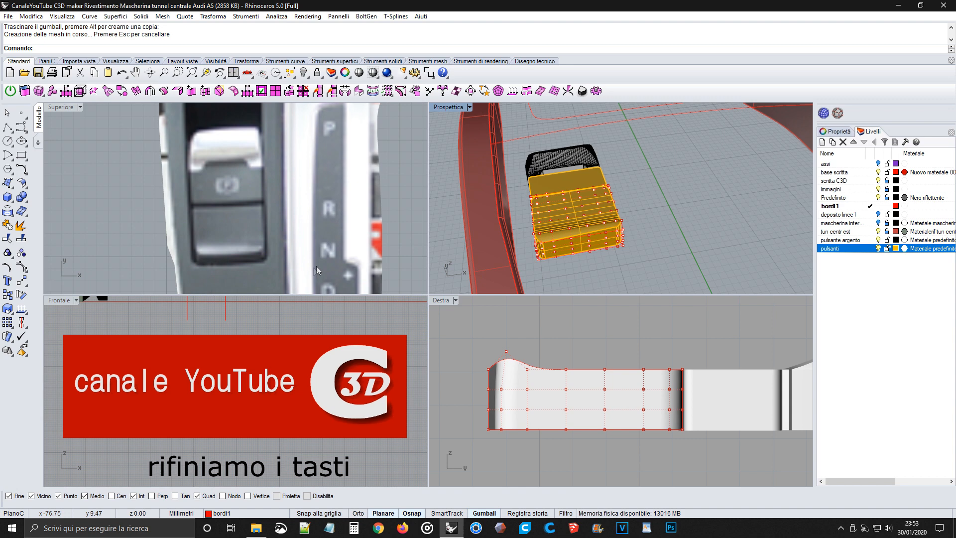
# Step: Move the two cage points at the left end of the raised lip slightly inward in the top view
pyautogui.scroll(-10, 286, 200)
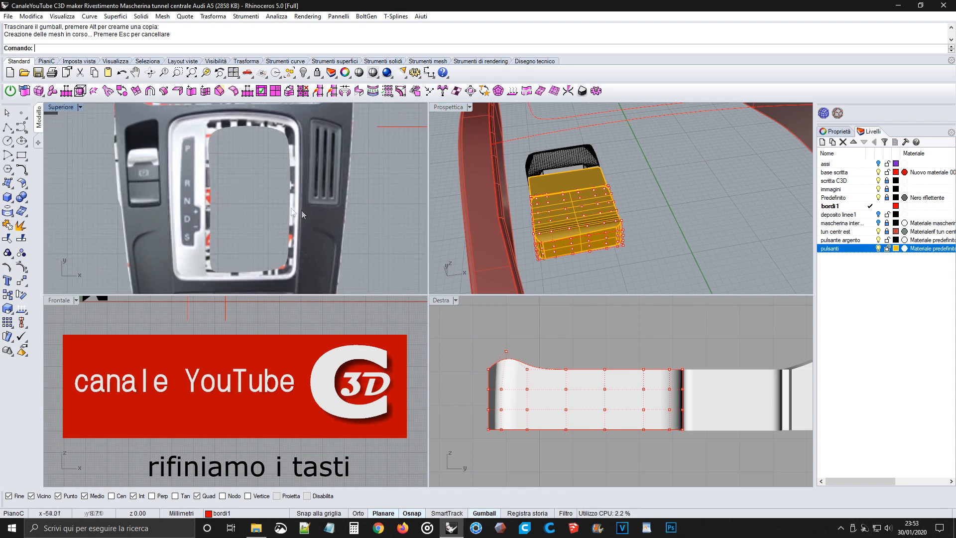
pyautogui.scroll(8, 216, 179)
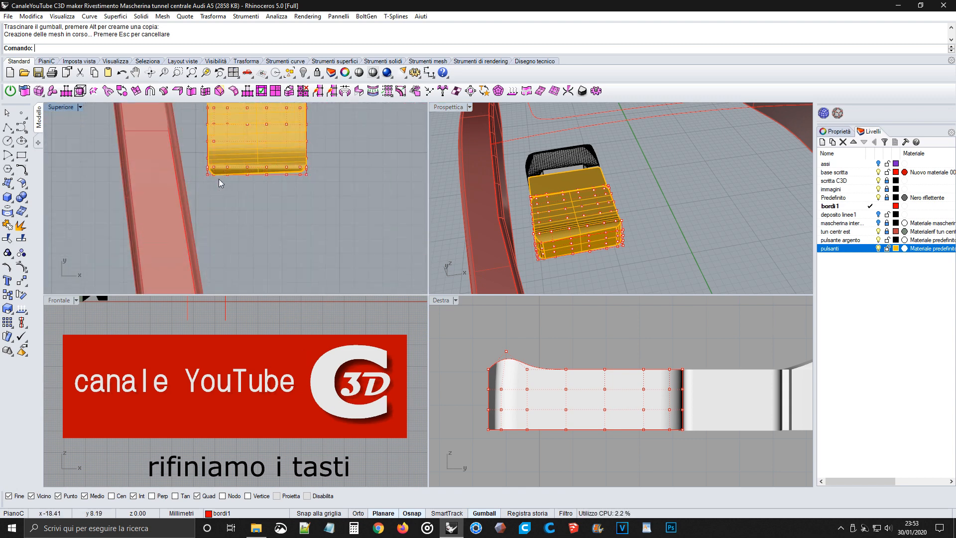
pyautogui.scroll(3, 231, 218)
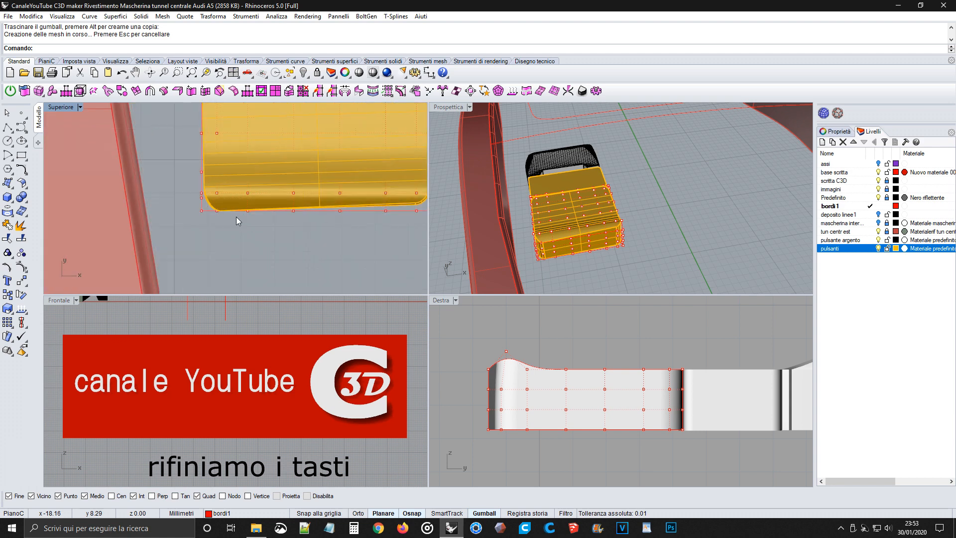
pyautogui.scroll(2, 202, 197)
pyautogui.click(201, 192)
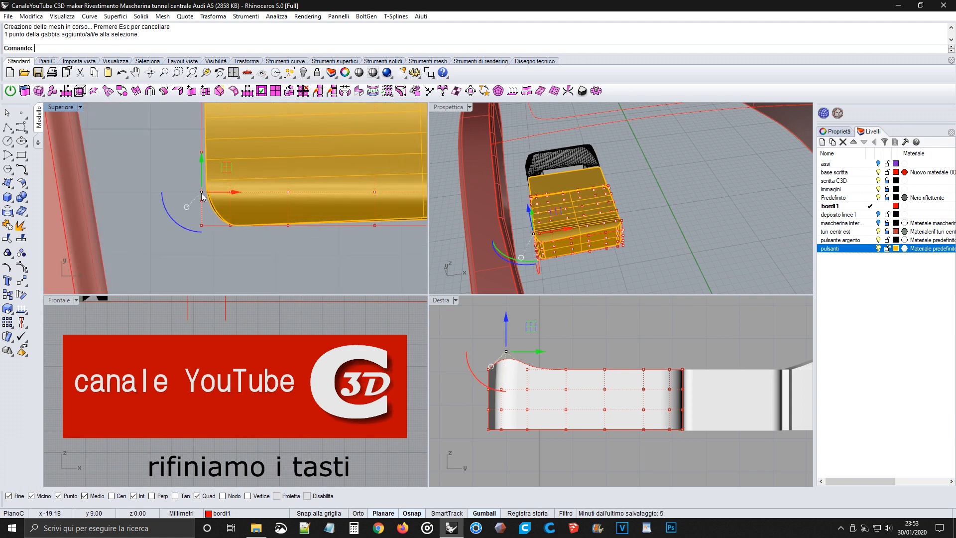
pyautogui.keyDown('shift'); pyautogui.click(232, 193); pyautogui.keyUp('shift')
pyautogui.moveTo(239, 192); pyautogui.dragTo(245, 193)
# Step: Move the two cage points at the right end of the raised lip slightly inward in the top view
pyautogui.moveTo(339, 199); pyautogui.dragTo(236, 199, button='right')
pyautogui.scroll(-6, 243, 198)
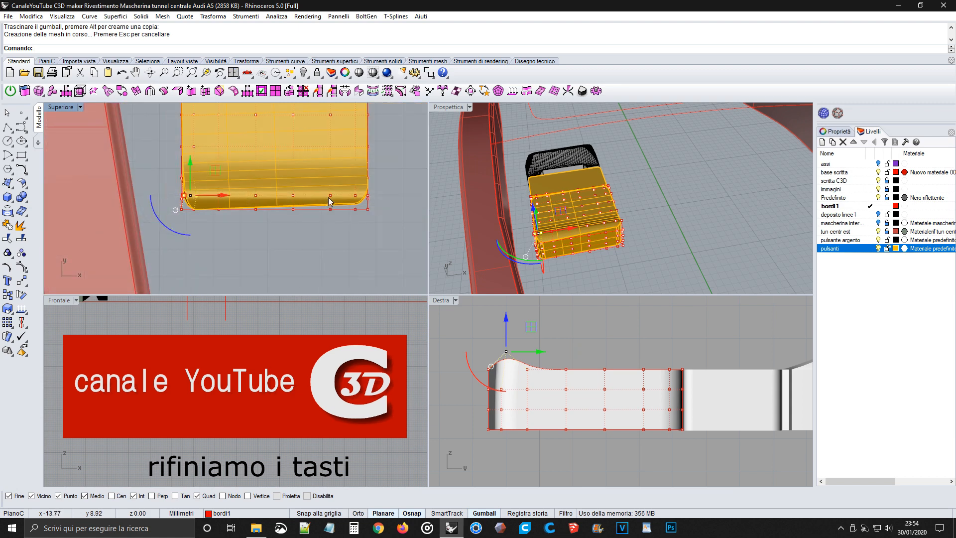
pyautogui.moveTo(328, 198); pyautogui.dragTo(274, 198, button='right')
pyautogui.scroll(9, 312, 200)
pyautogui.click(313, 194)
pyautogui.keyDown('shift'); pyautogui.click(270, 193); pyautogui.keyUp('shift')
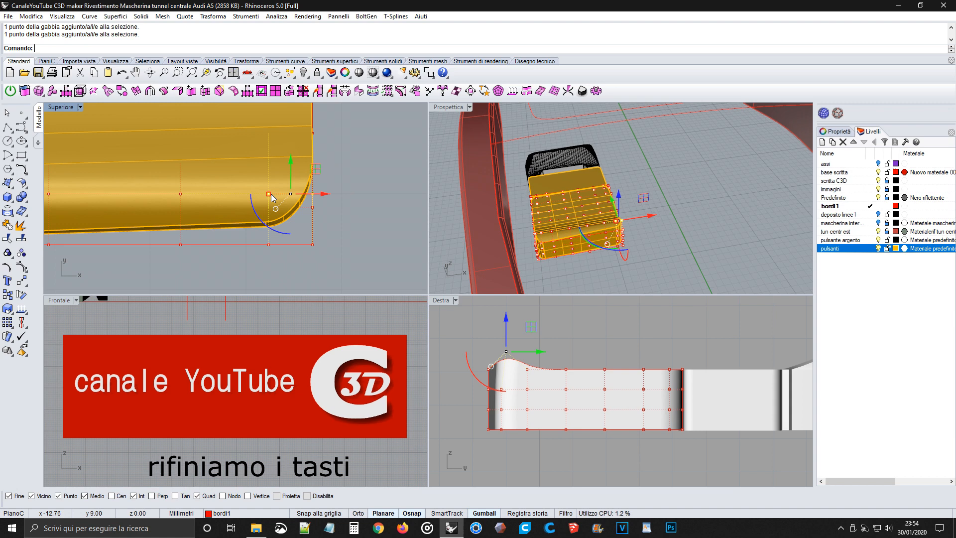
pyautogui.moveTo(316, 195); pyautogui.dragTo(313, 195)
pyautogui.click(351, 195)
pyautogui.scroll(-3, 351, 195)
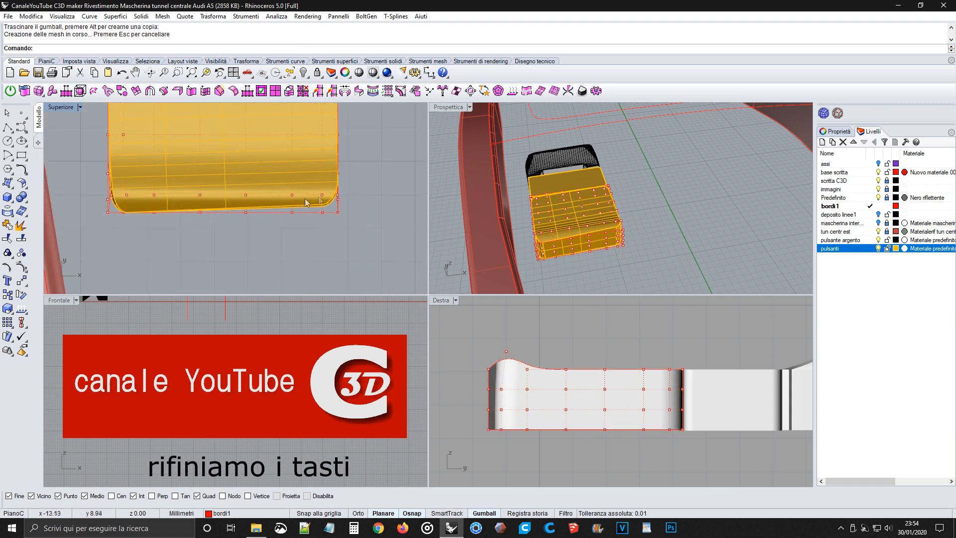
pyautogui.scroll(-2, 261, 237)
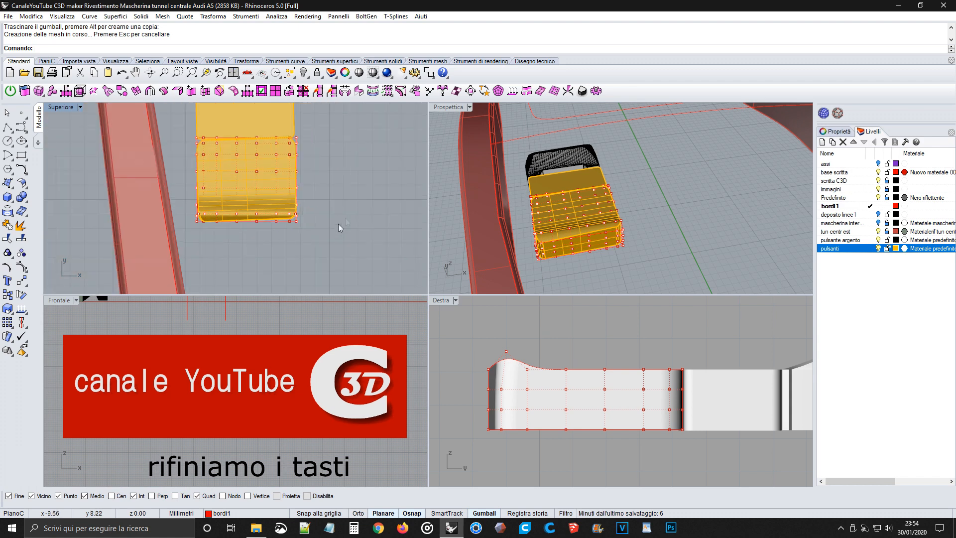
# Step: Delete the control cage around the larger button, keeping the deformed solid
pyautogui.moveTo(580, 228); pyautogui.dragTo(629, 229, button='right')
pyautogui.press('Escape')
pyautogui.click(660, 226)
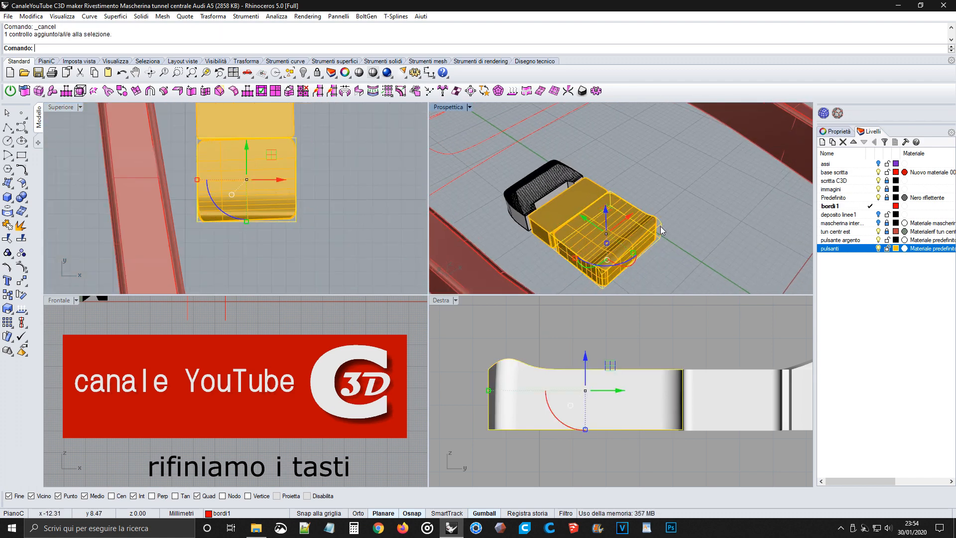
pyautogui.press('Delete')
pyautogui.moveTo(661, 226); pyautogui.dragTo(630, 251, button='right')
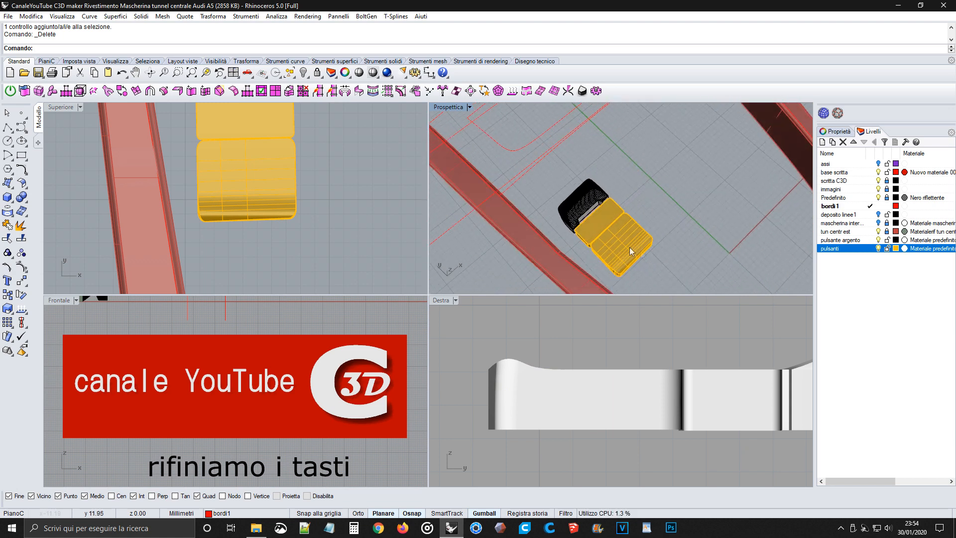
# Step: Compare the buttons with the reference photo and fillet the middle button's top edge facing the larger button with radius 0.2
pyautogui.scroll(-5, 259, 187)
pyautogui.moveTo(259, 187); pyautogui.dragTo(303, 195, button='right')
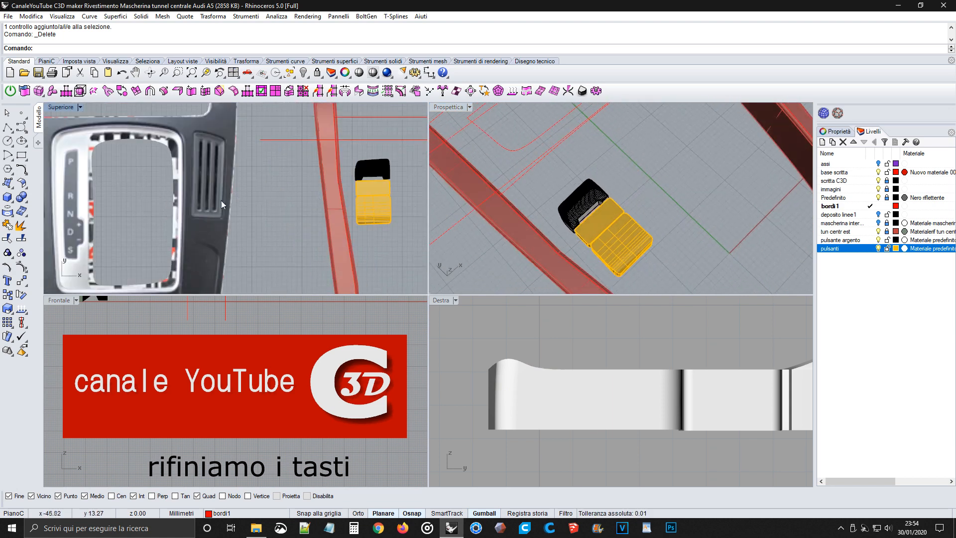
pyautogui.moveTo(221, 201); pyautogui.dragTo(291, 206, button='right')
pyautogui.scroll(-2, 196, 202)
pyautogui.scroll(6, 139, 217)
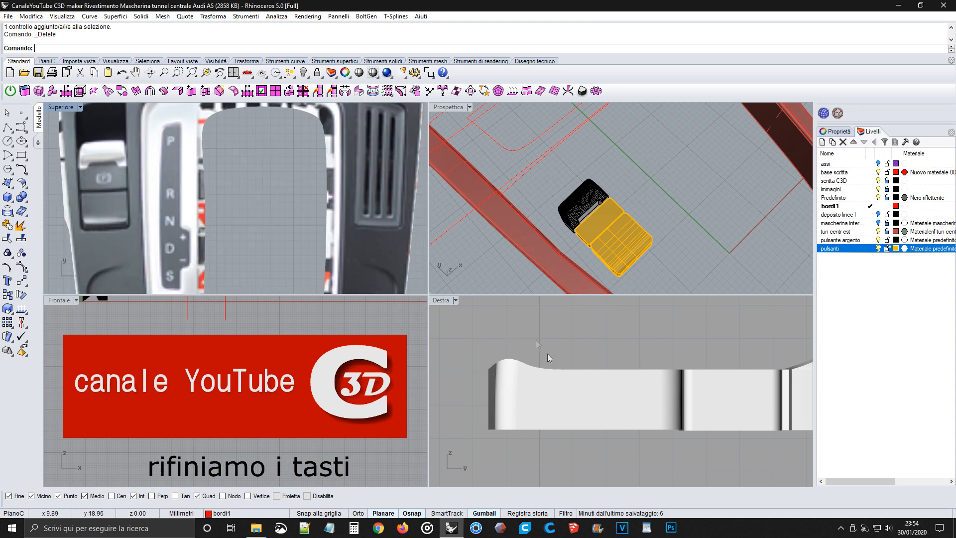
pyautogui.moveTo(687, 228); pyautogui.dragTo(645, 250, button='right')
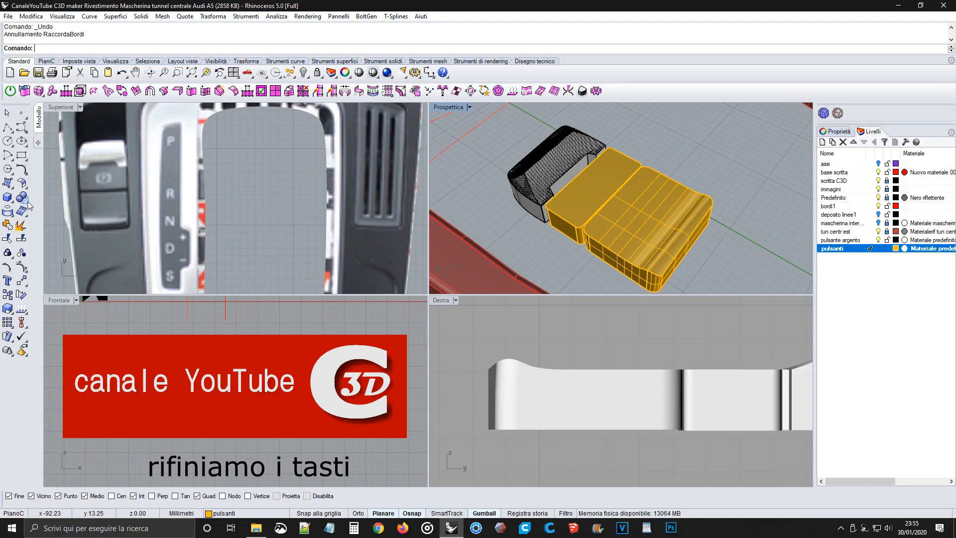
pyautogui.click(28, 204)
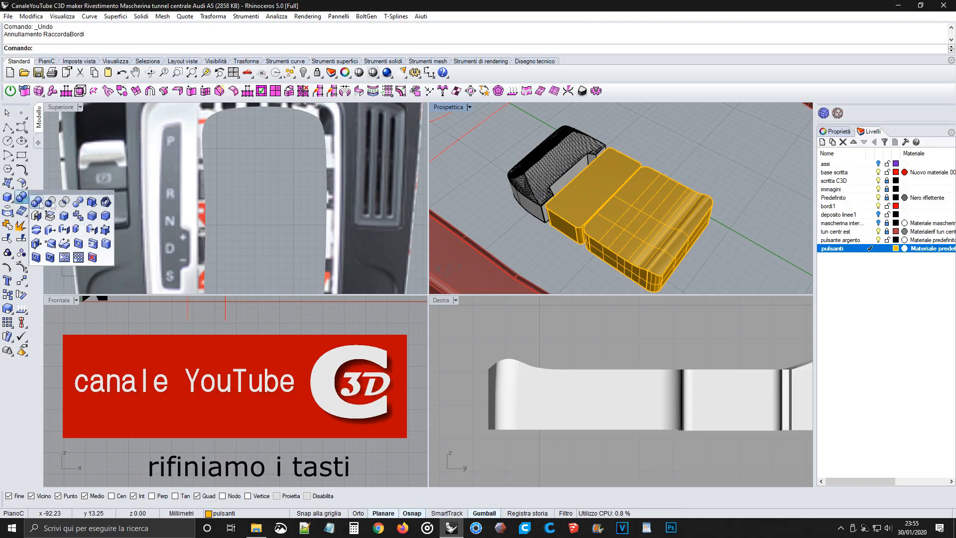
pyautogui.click(92, 215)
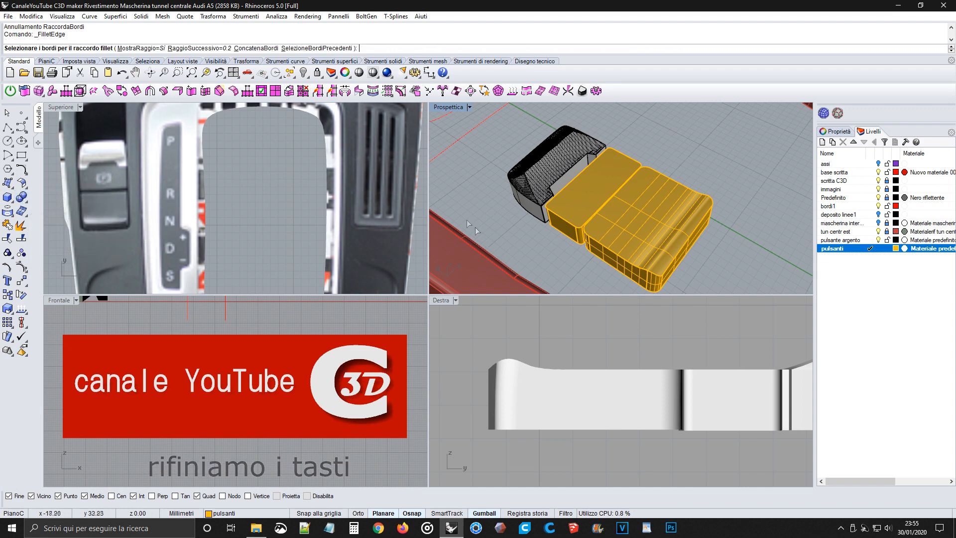
pyautogui.scroll(5, 597, 215)
pyautogui.click(595, 207)
pyautogui.press('Return')
pyautogui.press('Return')
pyautogui.scroll(-8, 594, 207)
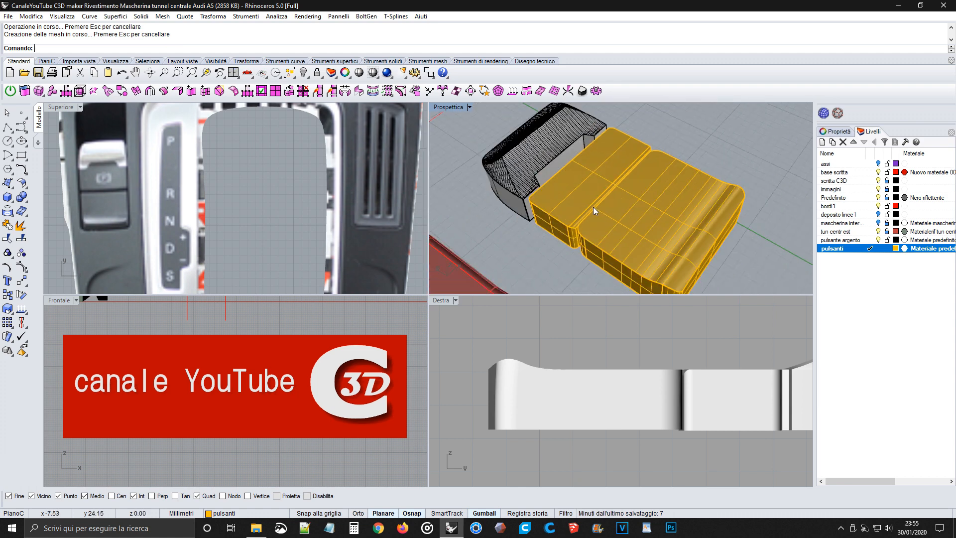
pyautogui.scroll(-4, 588, 214)
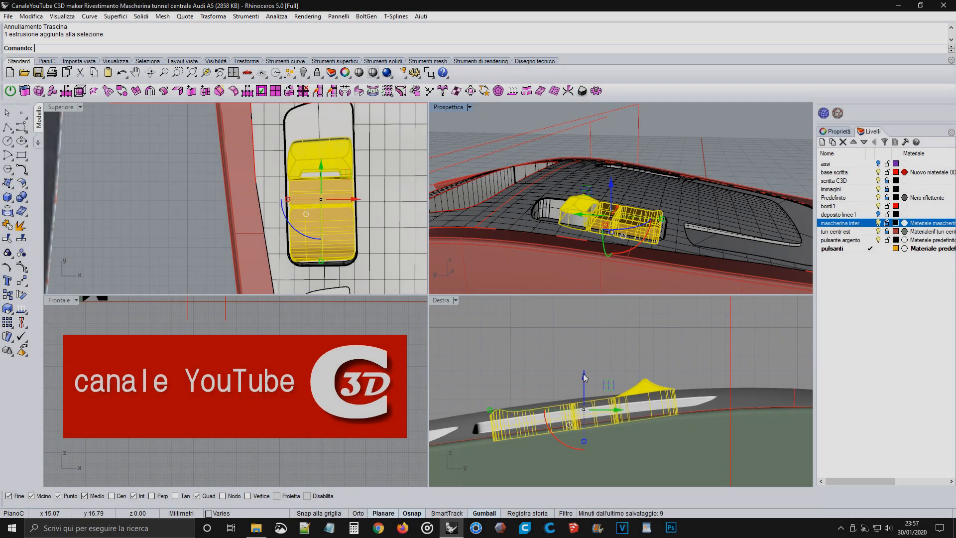
# Step: Lower the selected buttons slightly within the mask's slot, deselect them and check their fit from several angles
pyautogui.moveTo(584, 377)
pyautogui.mouseDown()
pyautogui.moveTo(585, 358)
pyautogui.moveTo(585, 378)
pyautogui.mouseUp()
pyautogui.moveTo(685, 217); pyautogui.dragTo(705, 188, button='right')
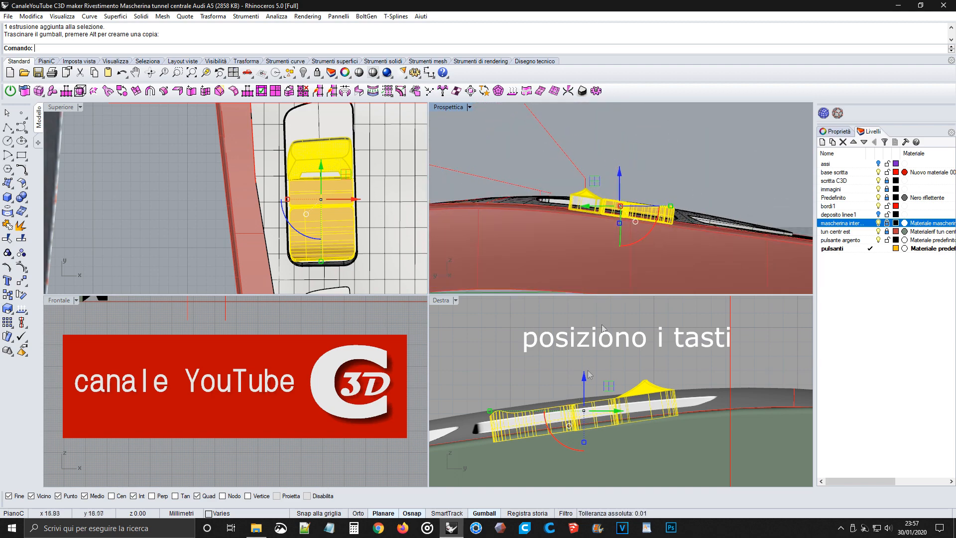
pyautogui.click(600, 358)
pyautogui.moveTo(651, 247); pyautogui.dragTo(556, 138, button='right')
pyautogui.moveTo(647, 295); pyautogui.dragTo(612, 211, button='right')
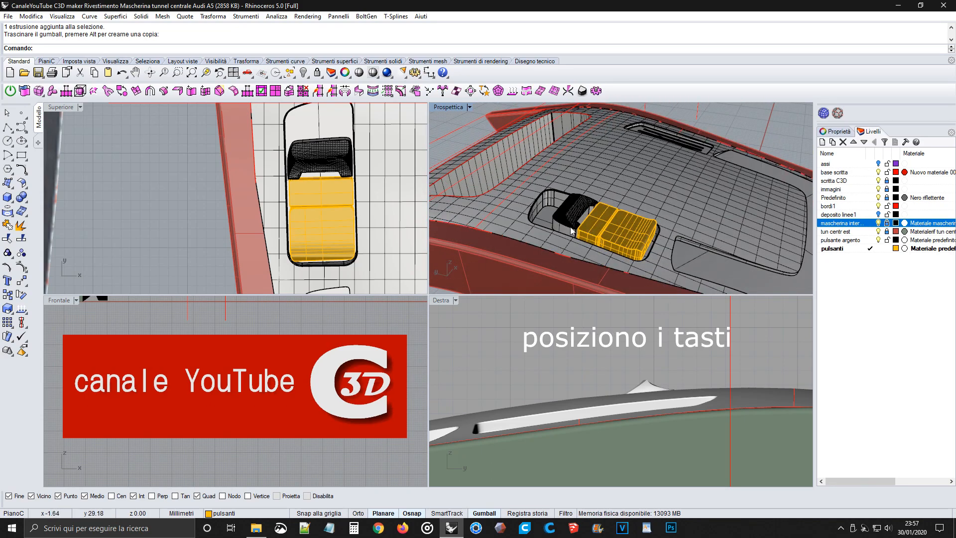
# Step: Select all three buttons together, lower them slightly within the mask's slot and deselect them
pyautogui.click(568, 222)
pyautogui.click(602, 253)
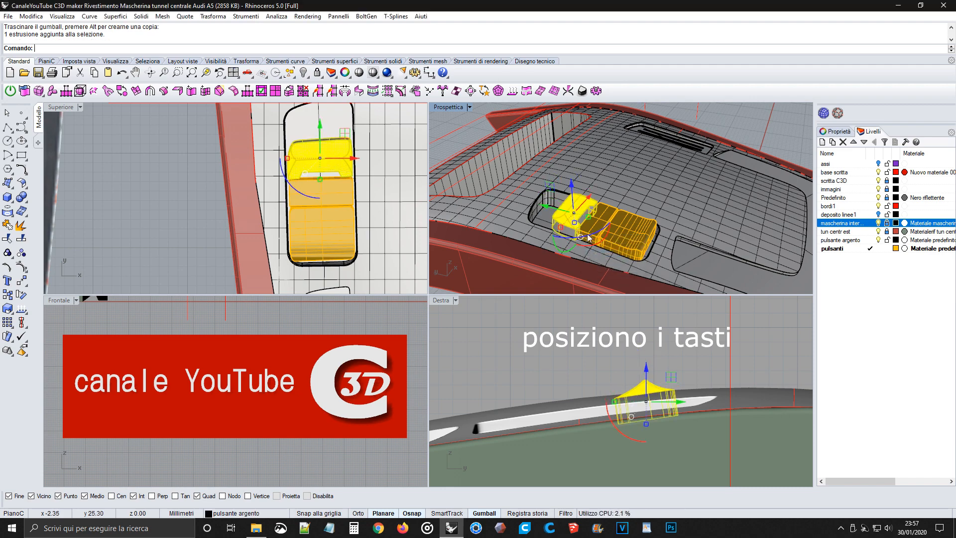
pyautogui.keyDown('shift'); pyautogui.click(607, 225); pyautogui.keyUp('shift')
pyautogui.keyDown('shift'); pyautogui.click(634, 232); pyautogui.keyUp('shift')
pyautogui.moveTo(636, 233); pyautogui.dragTo(555, 177, button='right')
pyautogui.moveTo(551, 235); pyautogui.dragTo(557, 242)
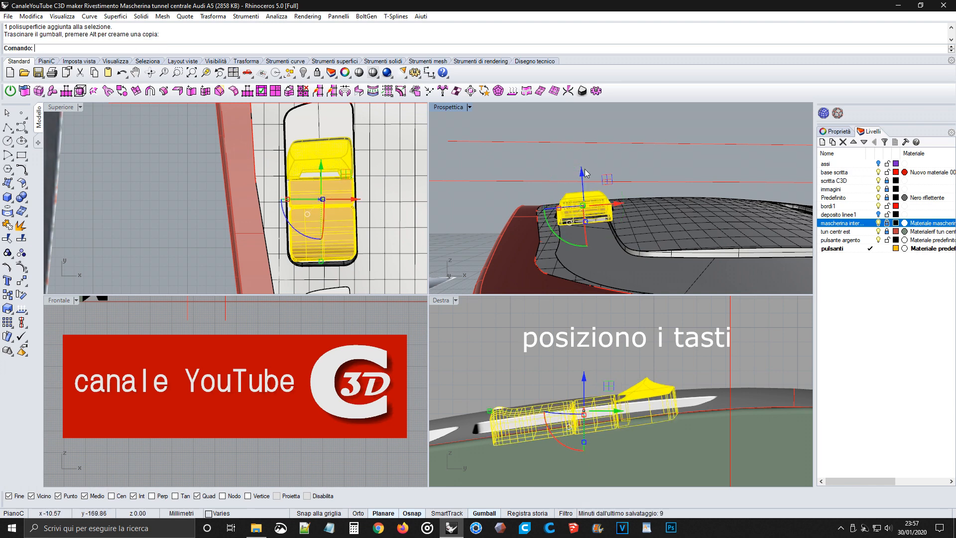
pyautogui.moveTo(586, 381); pyautogui.dragTo(585, 390)
pyautogui.moveTo(566, 200); pyautogui.dragTo(772, 208, button='right')
pyautogui.click(747, 122)
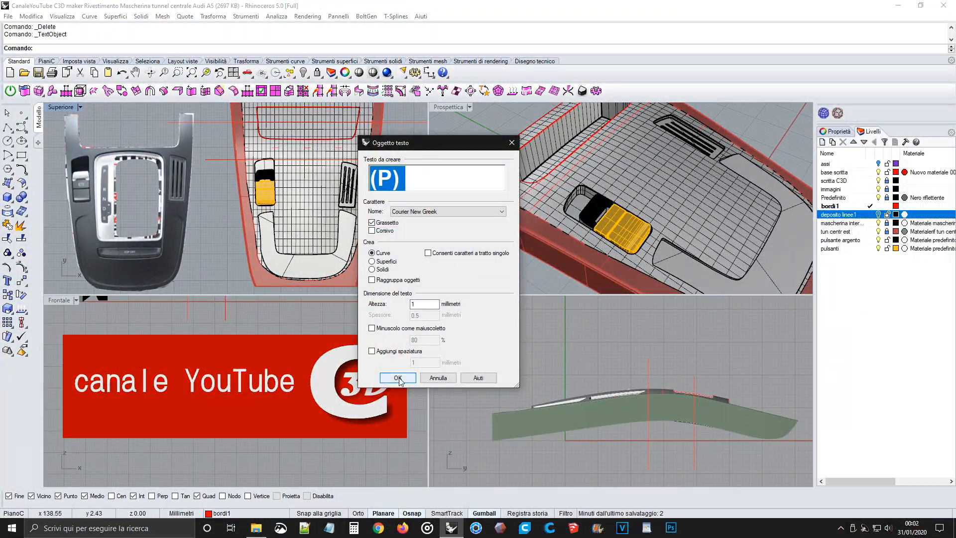
# Step: Create the text (P) as bold Courier New Greek curves 1 mm high and position it above the middle button
pyautogui.click(398, 378)
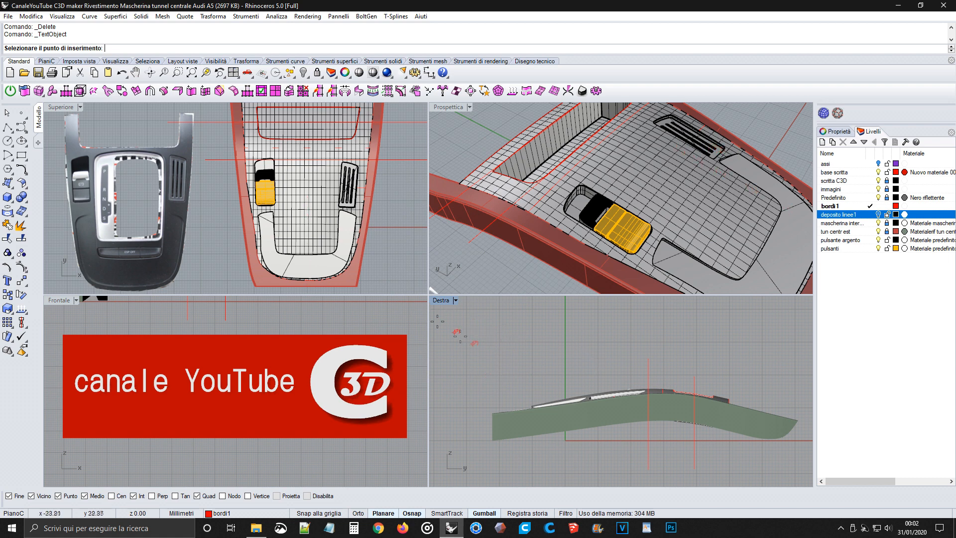
pyautogui.click(217, 216)
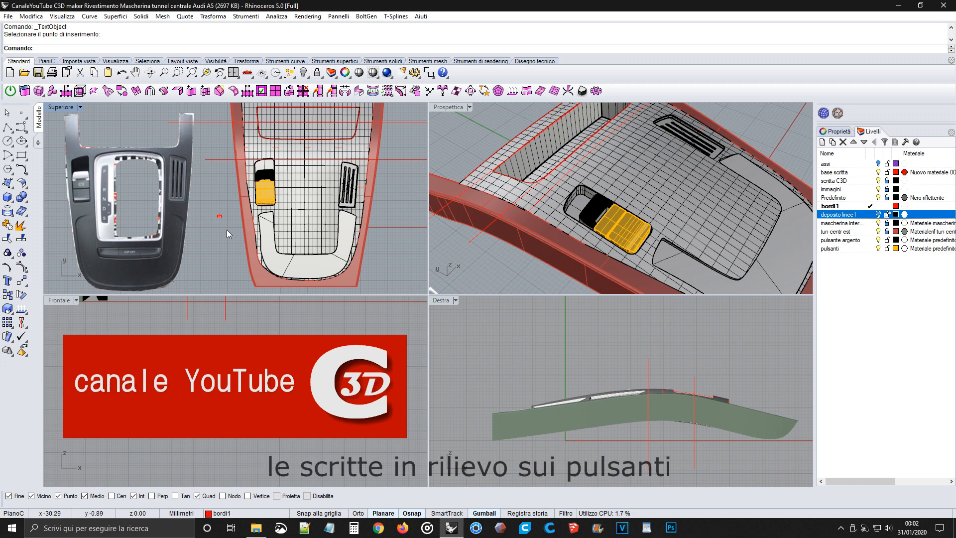
pyautogui.click(218, 216)
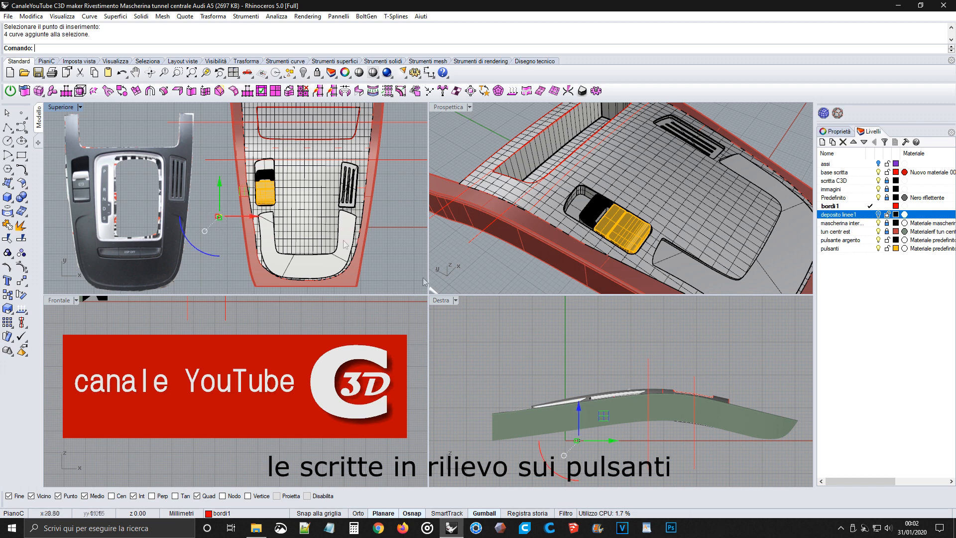
pyautogui.moveTo(577, 411); pyautogui.dragTo(576, 338)
pyautogui.scroll(5, 229, 201)
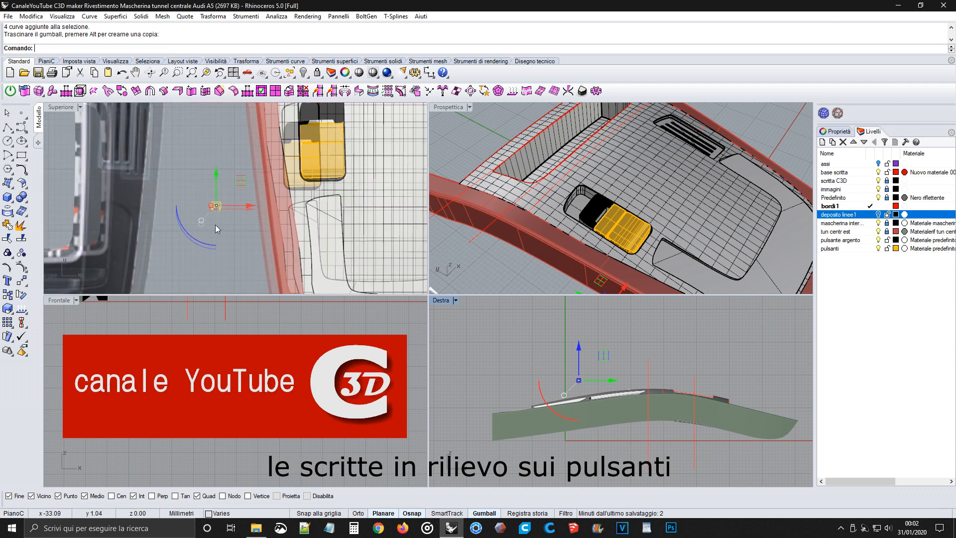
pyautogui.moveTo(240, 203); pyautogui.dragTo(231, 230, button='right')
pyautogui.moveTo(236, 204); pyautogui.dragTo(368, 120)
pyautogui.click(180, 167)
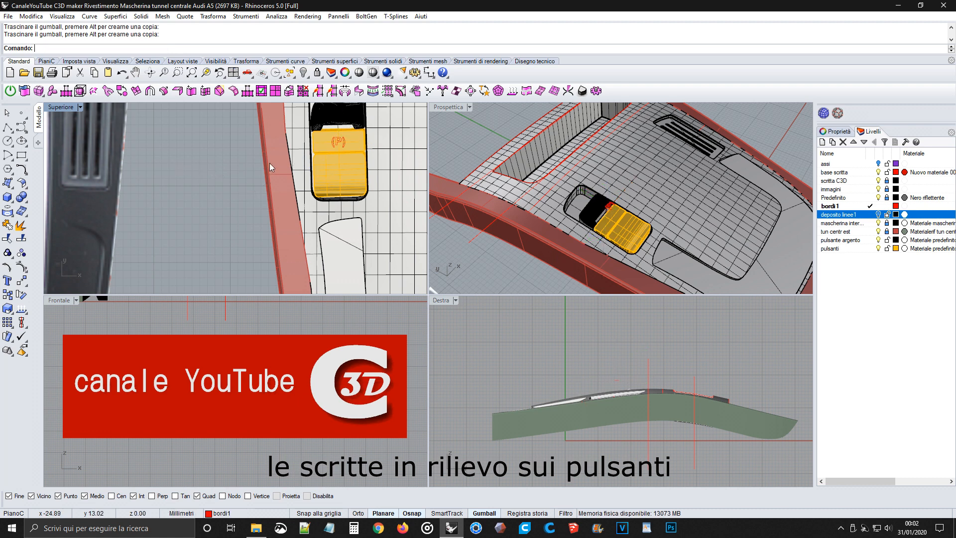
# Step: Fine-tune the rotation of the (P) text curves over the middle button in the top view
pyautogui.scroll(5, 270, 164)
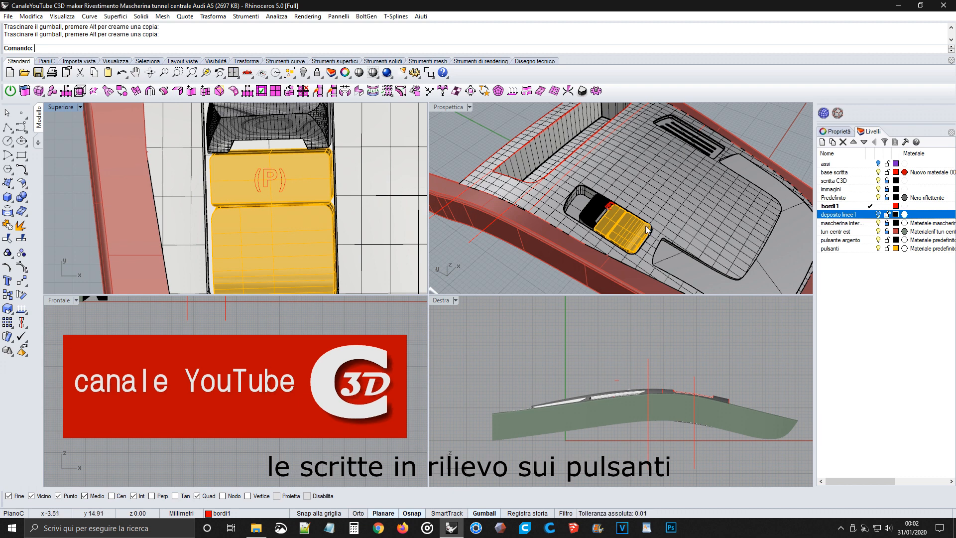
pyautogui.moveTo(626, 381); pyautogui.dragTo(598, 372)
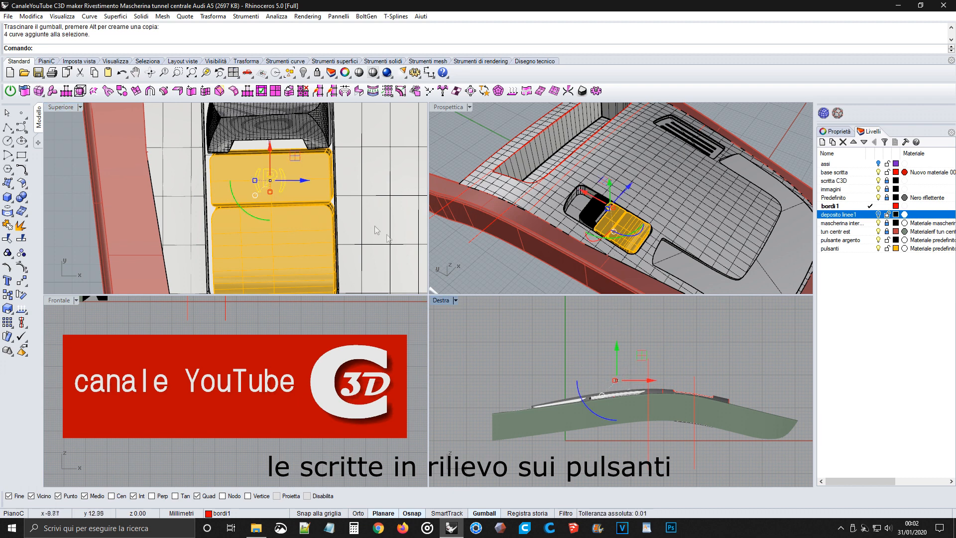
pyautogui.moveTo(244, 213); pyautogui.dragTo(246, 214)
pyautogui.press('Escape')
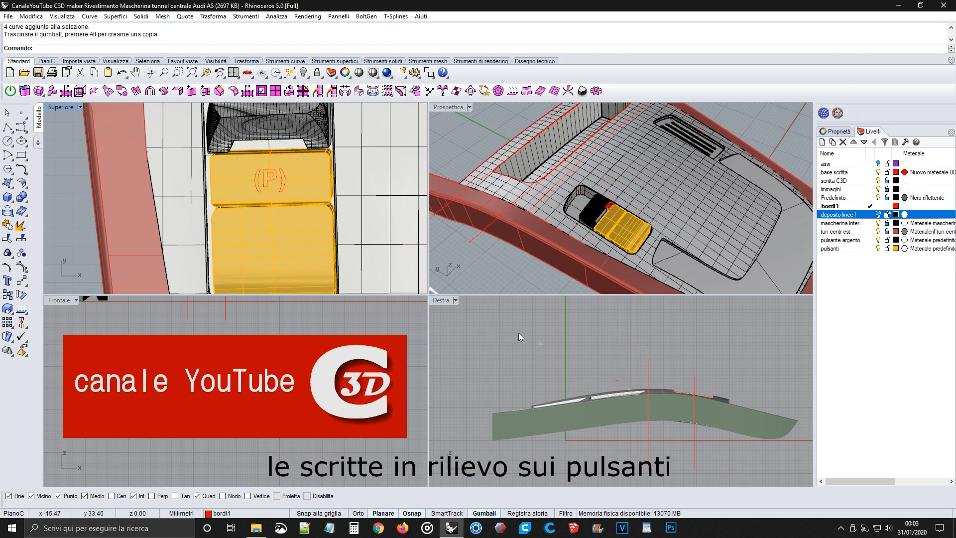
pyautogui.click(621, 381)
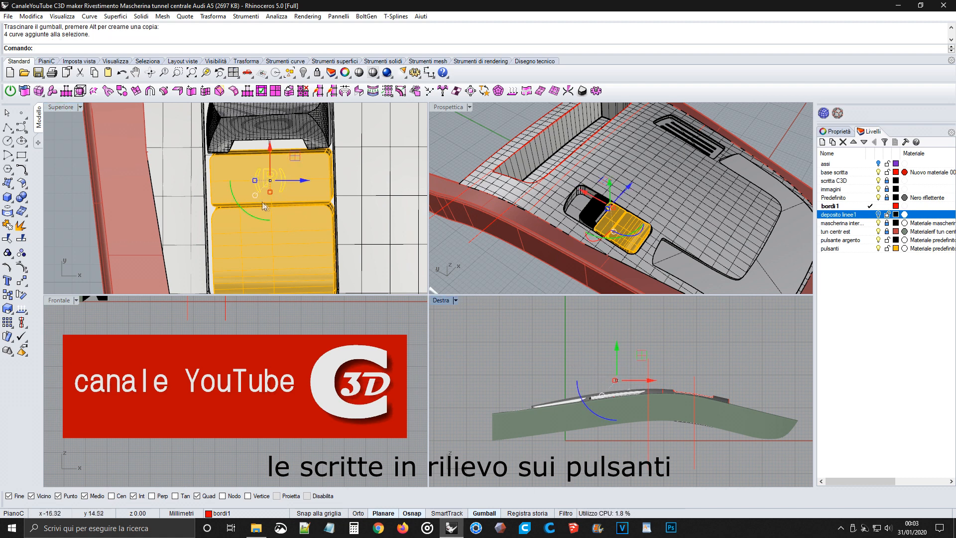
pyautogui.click(240, 208)
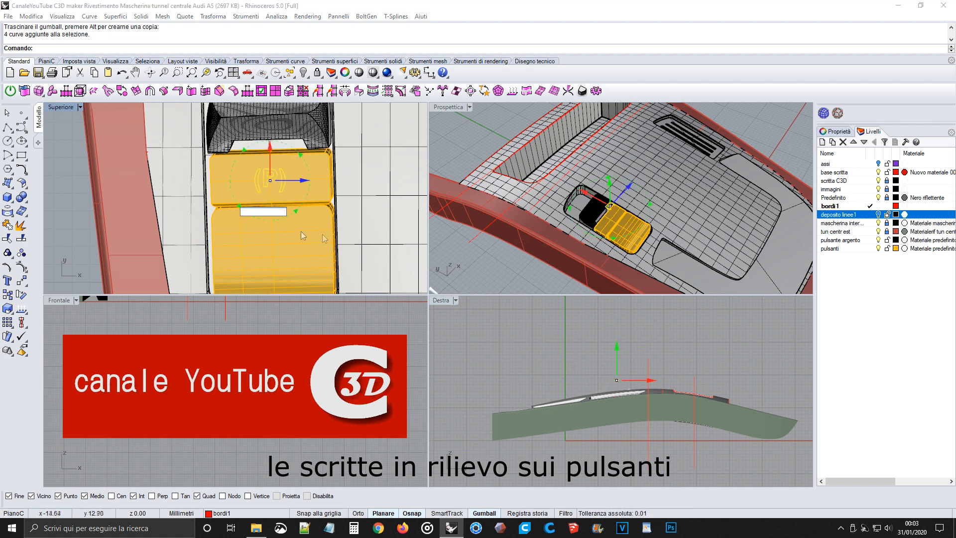
pyautogui.click(608, 359)
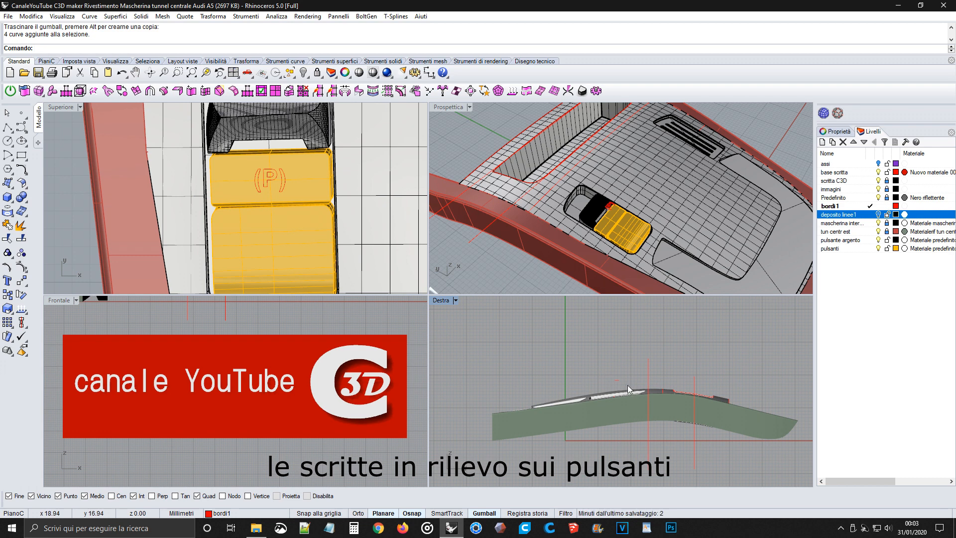
pyautogui.moveTo(575, 368); pyautogui.dragTo(574, 367)
pyautogui.moveTo(243, 210); pyautogui.dragTo(245, 214)
pyautogui.click(78, 177)
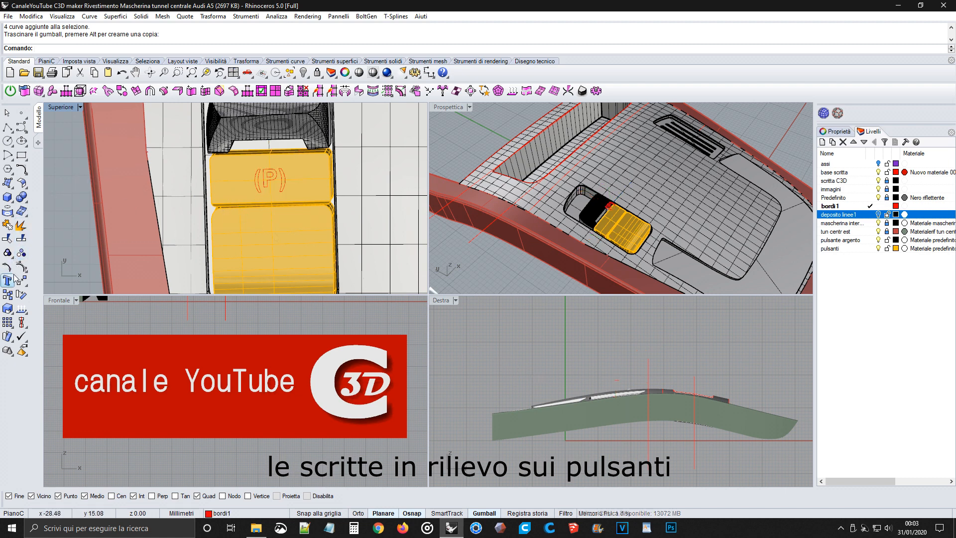
# Step: Project the (P) text curves onto the middle button from the top view and delete the original floating text
pyautogui.click(8, 210)
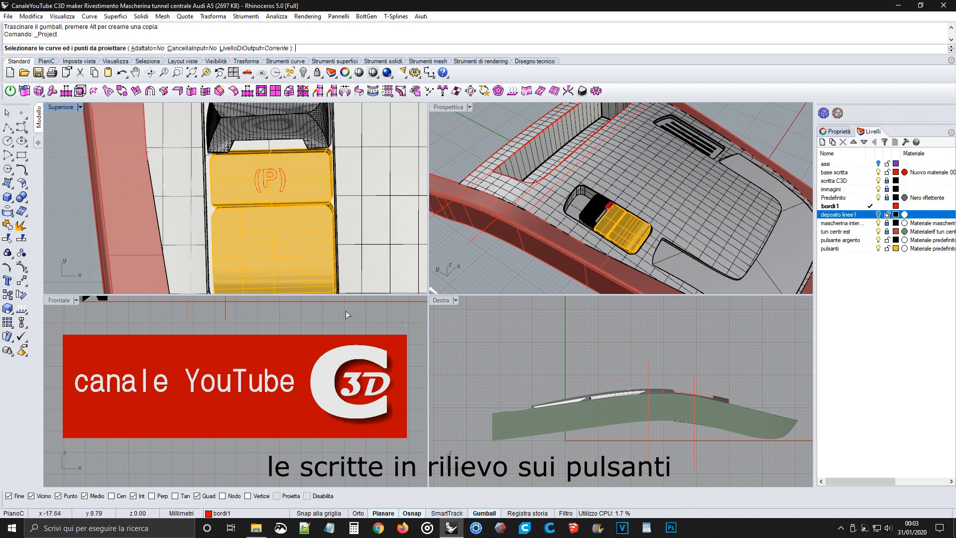
pyautogui.click(621, 382)
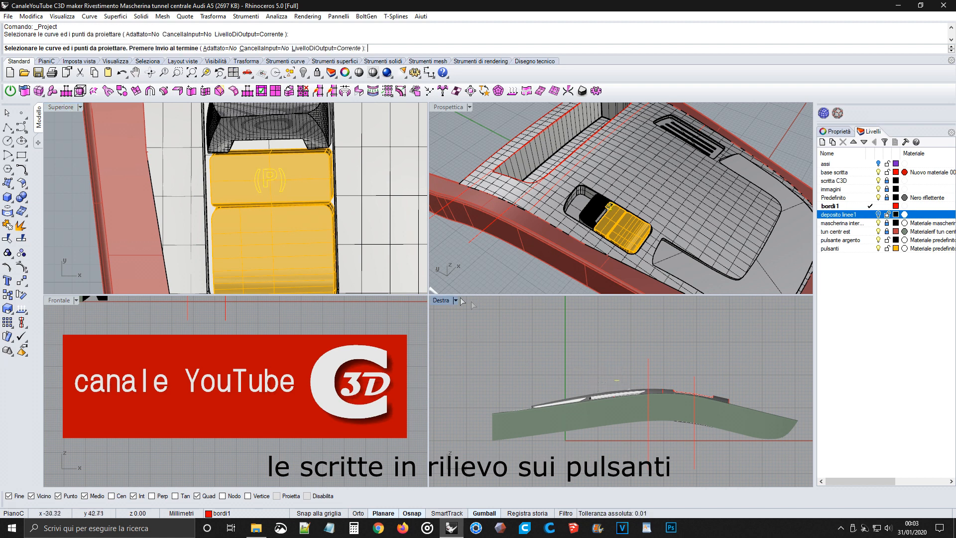
pyautogui.click(320, 186)
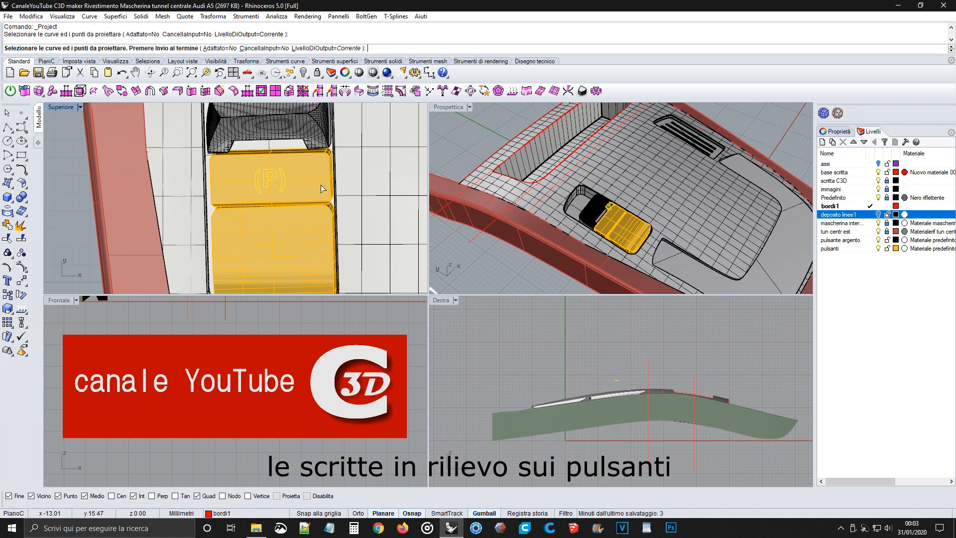
pyautogui.press('Return')
pyautogui.click(312, 183)
pyautogui.press('Return')
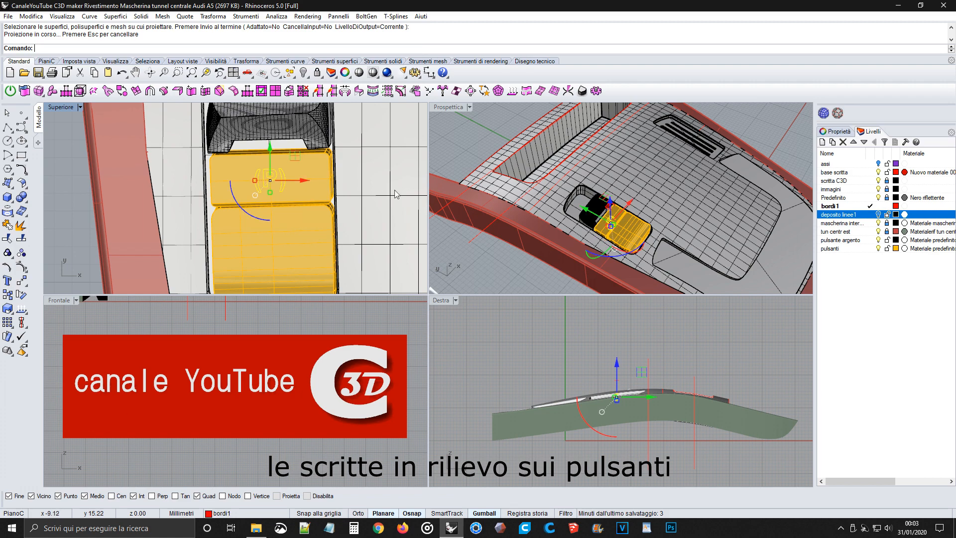
pyautogui.moveTo(624, 246); pyautogui.dragTo(651, 178, button='right')
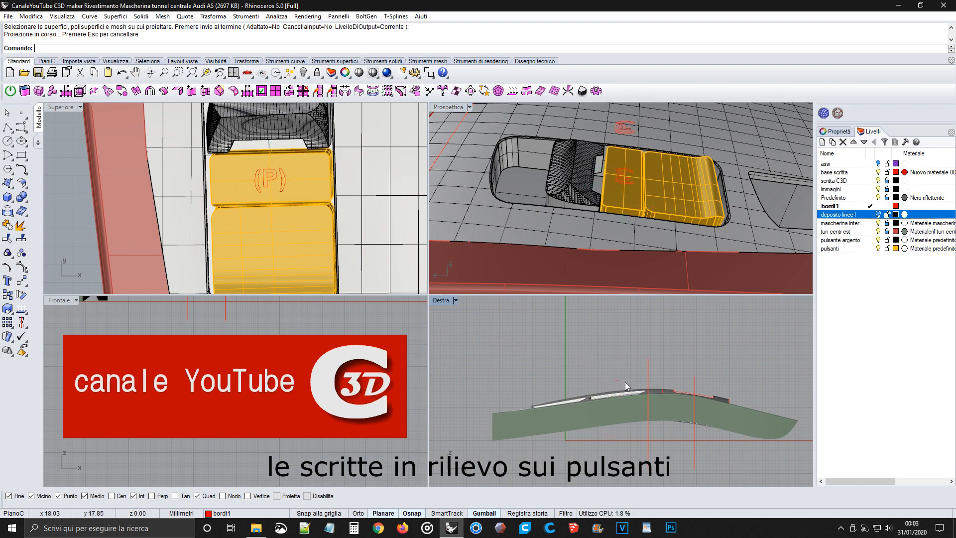
pyautogui.press('Delete')
# Step: Hide the middle button, delete the duplicate (P) curves projected onto its underside, and show the hidden objects again
pyautogui.moveTo(617, 266); pyautogui.dragTo(601, 218, button='right')
pyautogui.scroll(6, 601, 191)
pyautogui.click(606, 196)
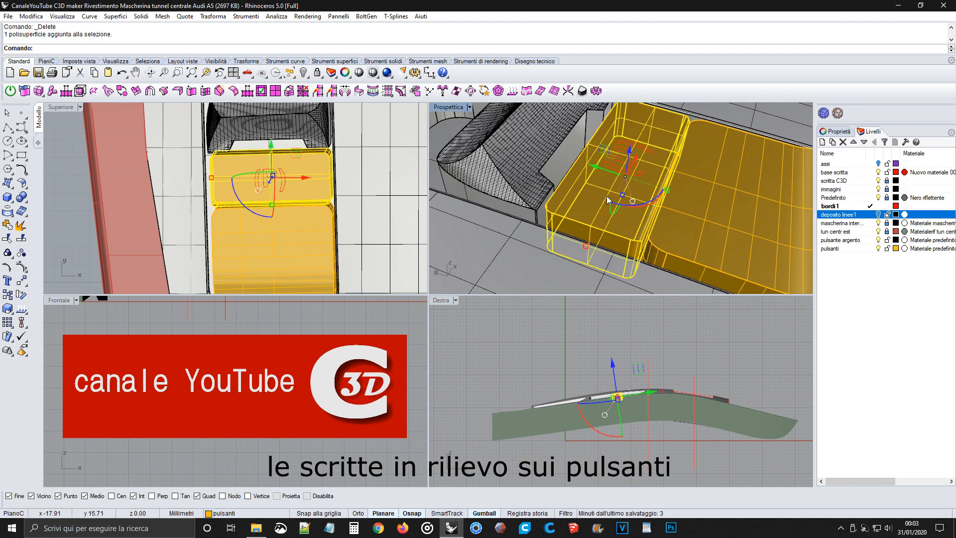
pyautogui.click(303, 72)
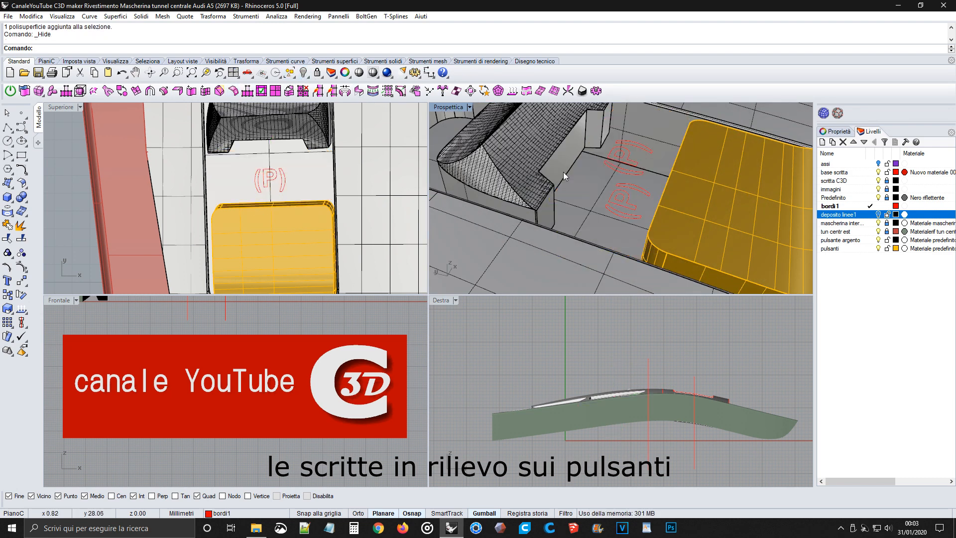
pyautogui.click(633, 217)
pyautogui.press('Delete')
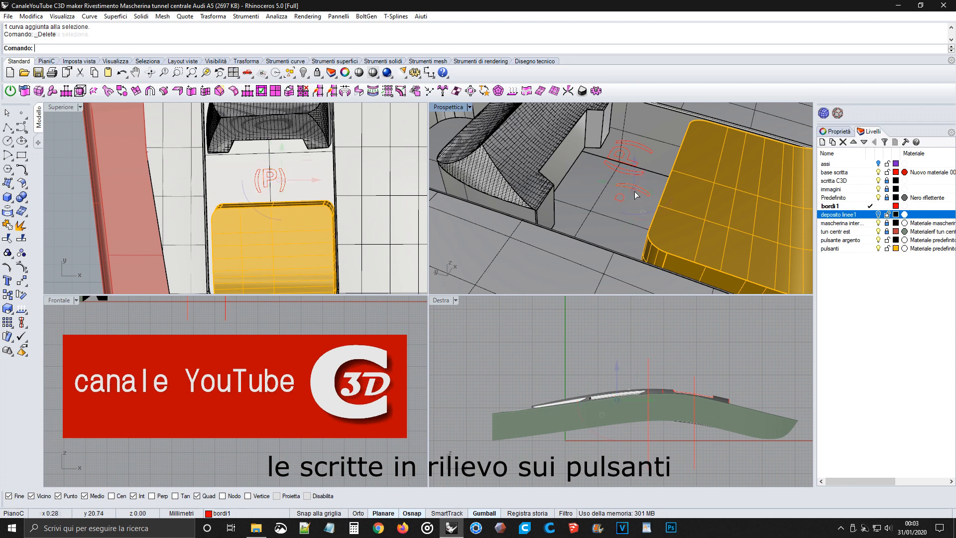
pyautogui.click(622, 198)
pyautogui.press('Delete')
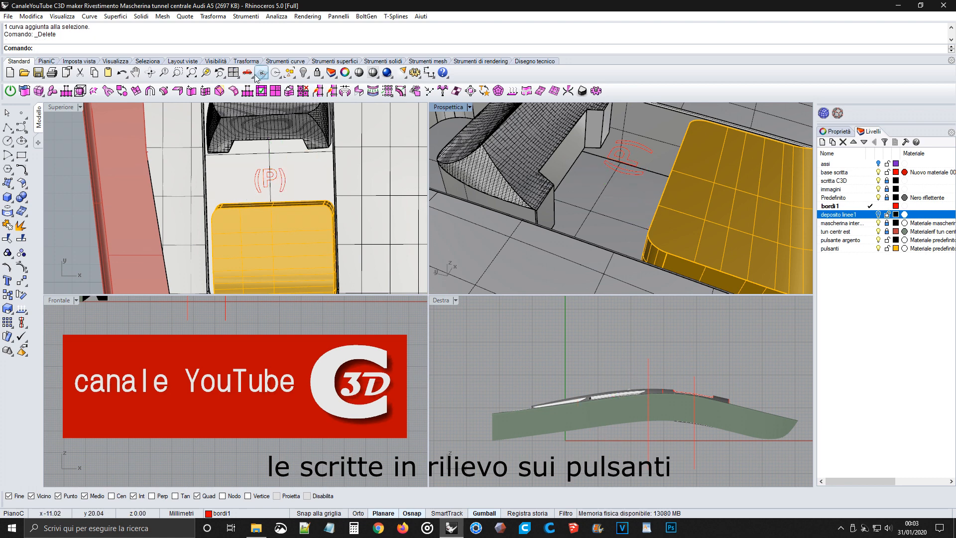
pyautogui.rightClick(305, 75)
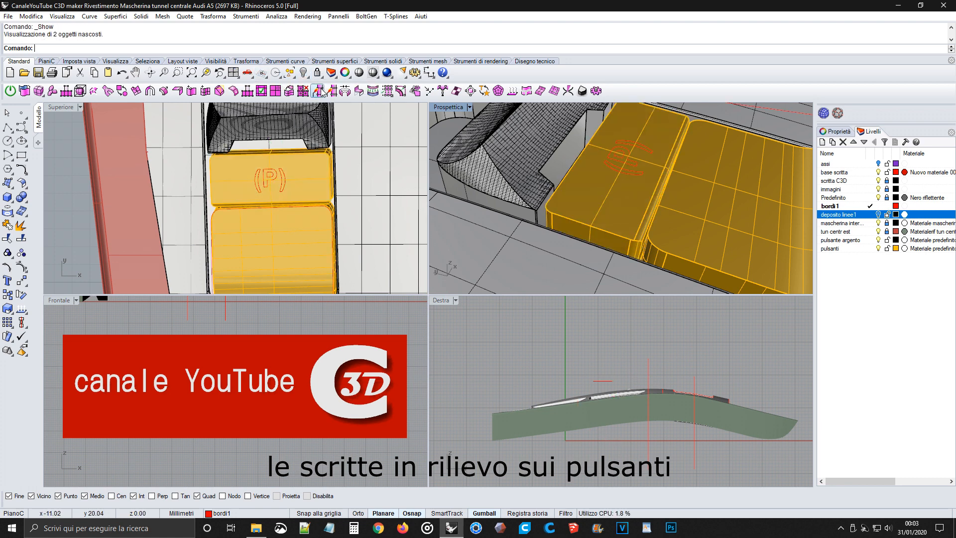
# Step: Move the outline curve floating above the larger button to the layer "deposito linee1"
pyautogui.moveTo(613, 185); pyautogui.dragTo(632, 199, button='right')
pyautogui.scroll(-10, 650, 188)
pyautogui.scroll(5, 706, 177)
pyautogui.scroll(-3, 707, 177)
pyautogui.moveTo(707, 178); pyautogui.dragTo(712, 146, button='right')
pyautogui.click(714, 164)
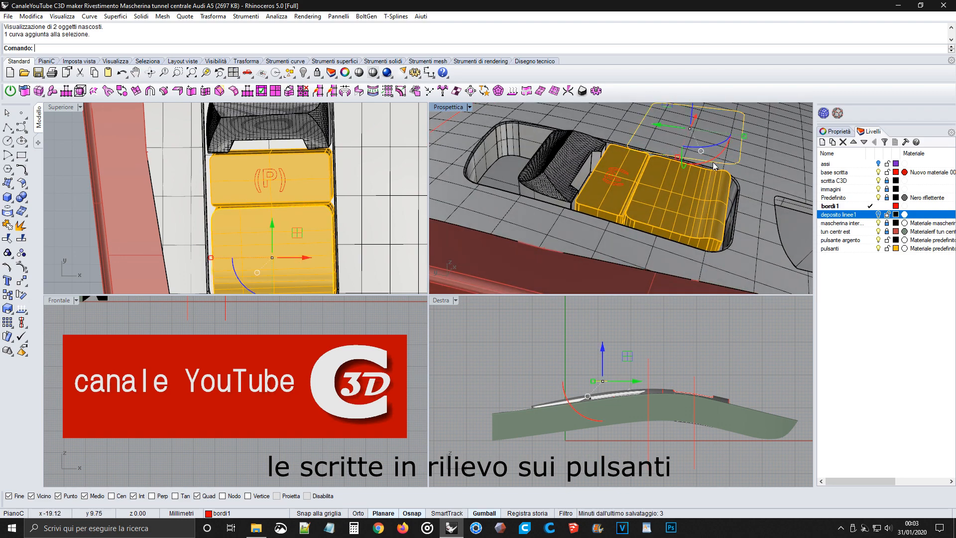
pyautogui.rightClick(847, 216)
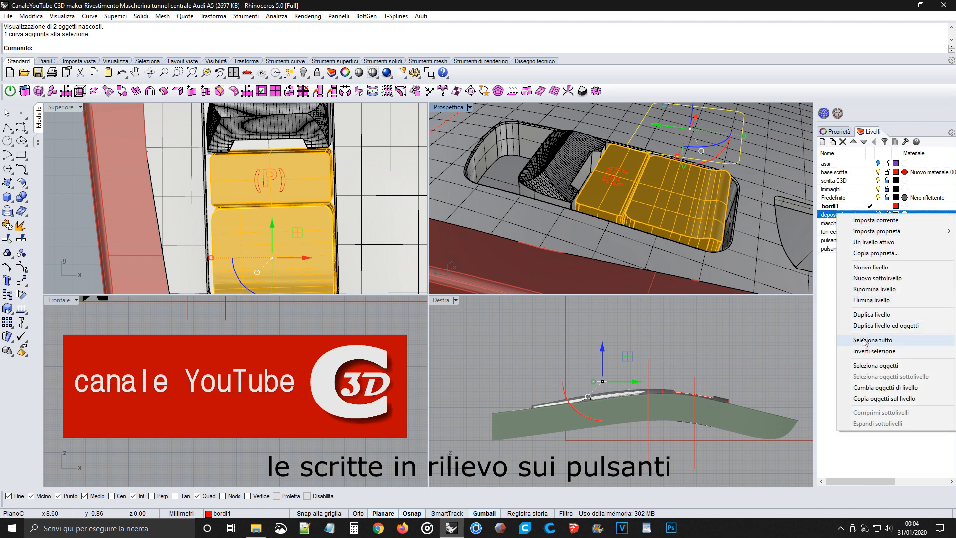
pyautogui.click(881, 388)
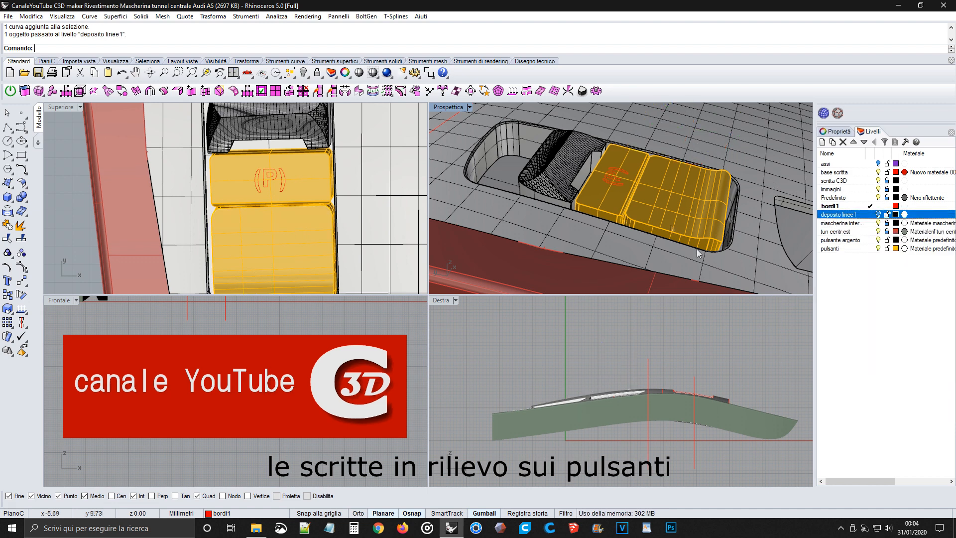
# Step: Hide the middle button so that its projected (P) curves can be selected on their own
pyautogui.click(611, 196)
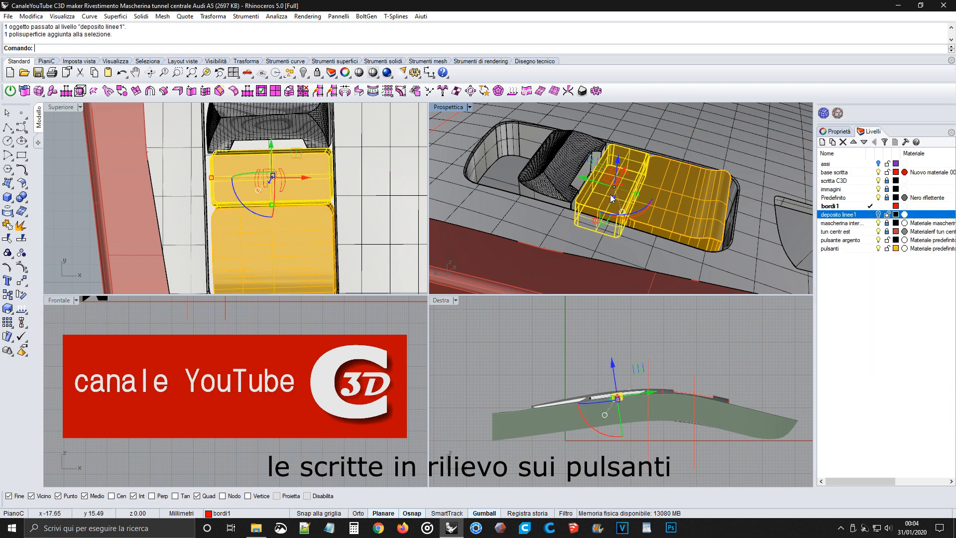
pyautogui.click(303, 91)
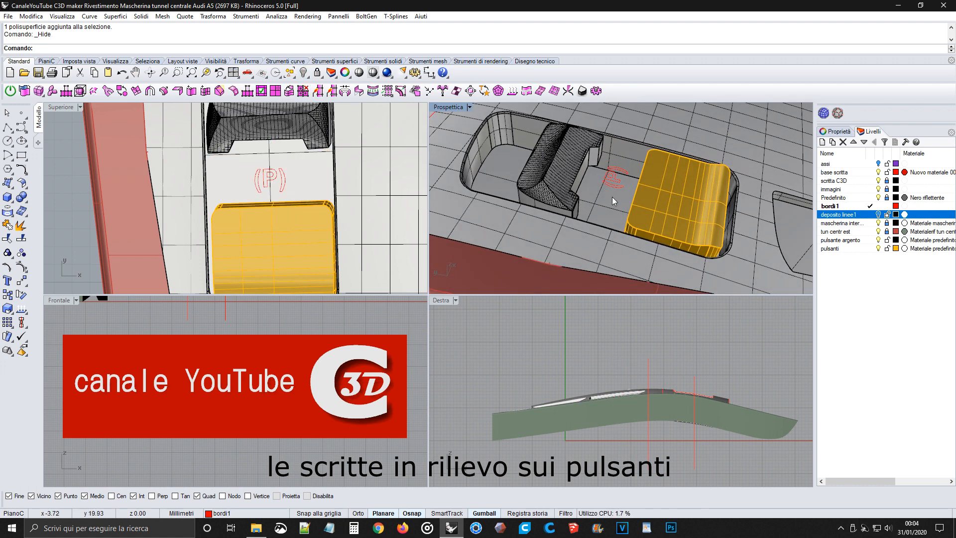
pyautogui.moveTo(620, 192); pyautogui.dragTo(613, 197, button='right')
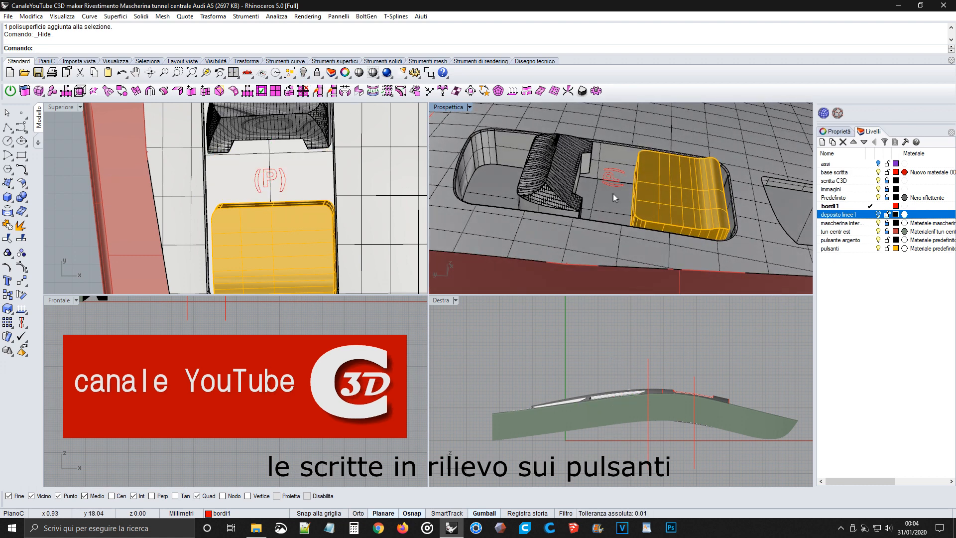
# Step: Extrude the (P) curves into thin solids with a freely picked height, with object snaps disabled
pyautogui.click(609, 164)
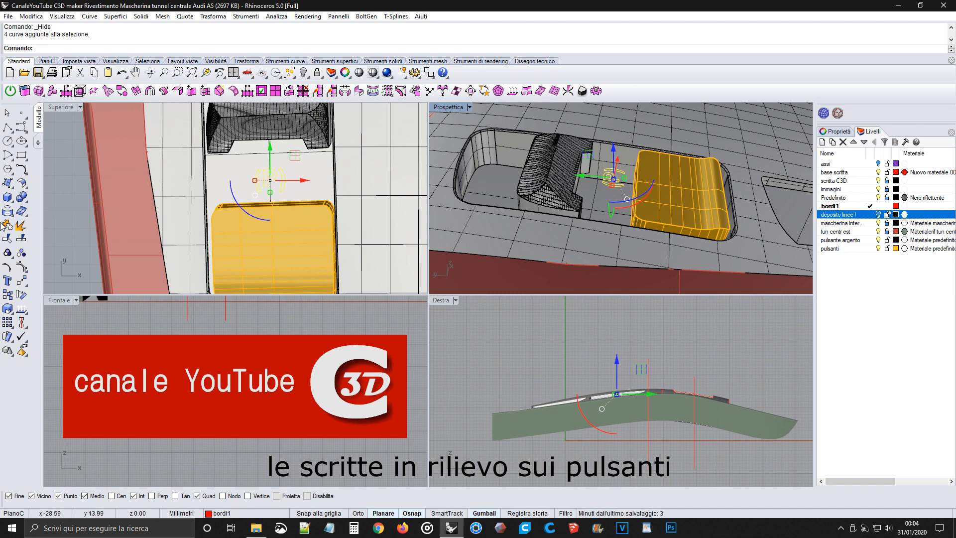
pyautogui.click(12, 203)
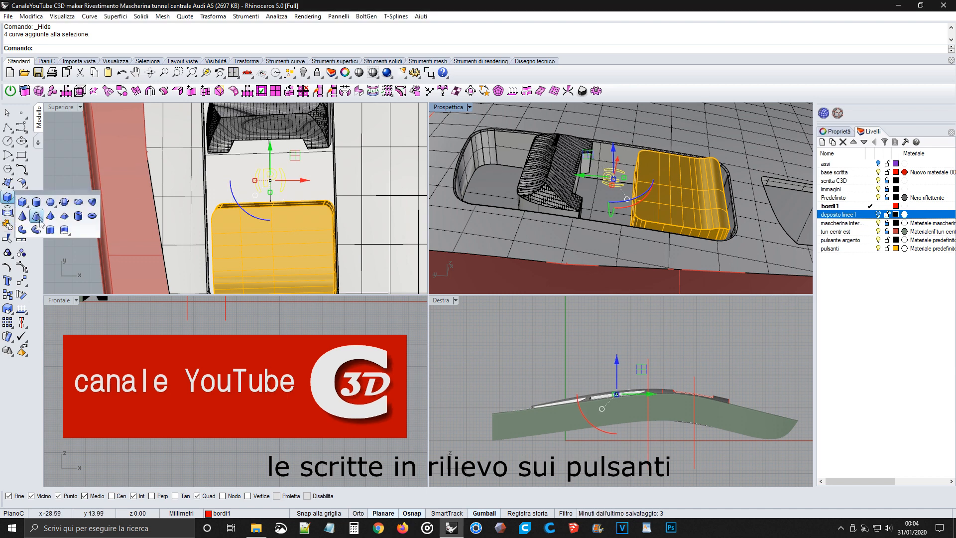
pyautogui.click(50, 229)
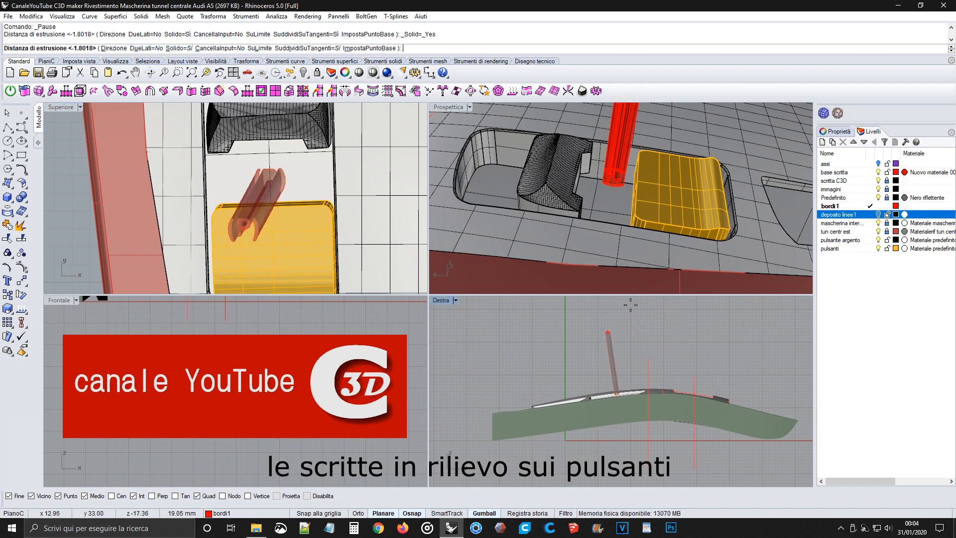
pyautogui.moveTo(623, 191); pyautogui.dragTo(622, 146, button='right')
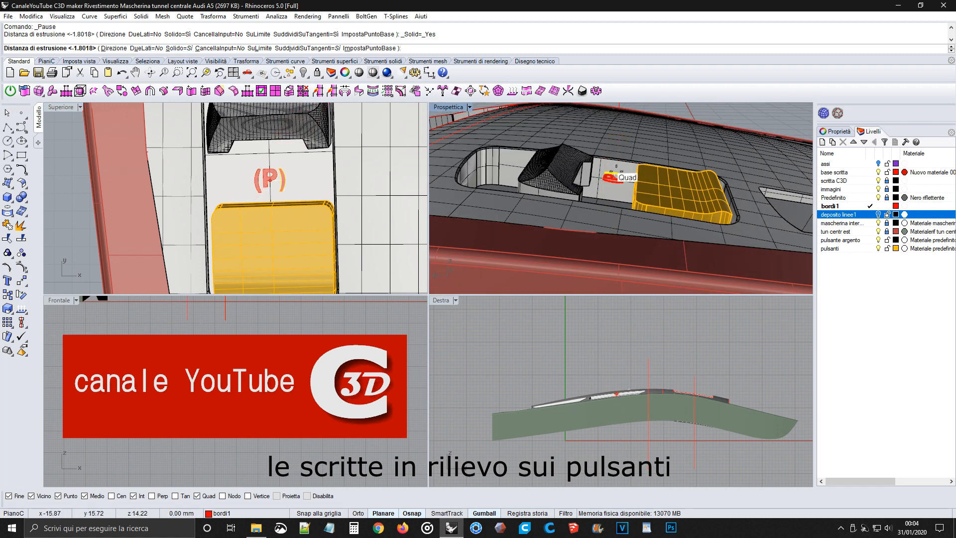
pyautogui.scroll(5, 615, 172)
pyautogui.scroll(6, 617, 393)
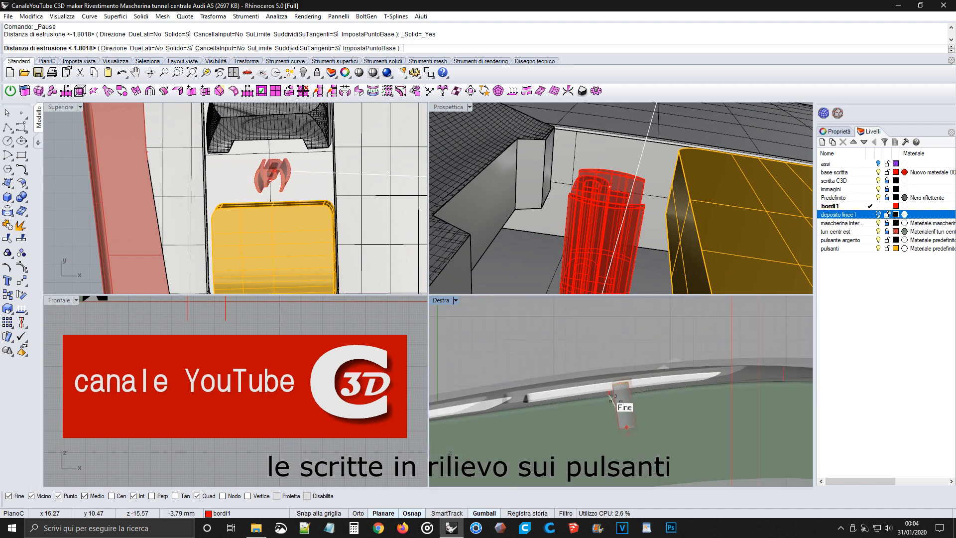
pyautogui.moveTo(622, 350); pyautogui.dragTo(621, 375, button='right')
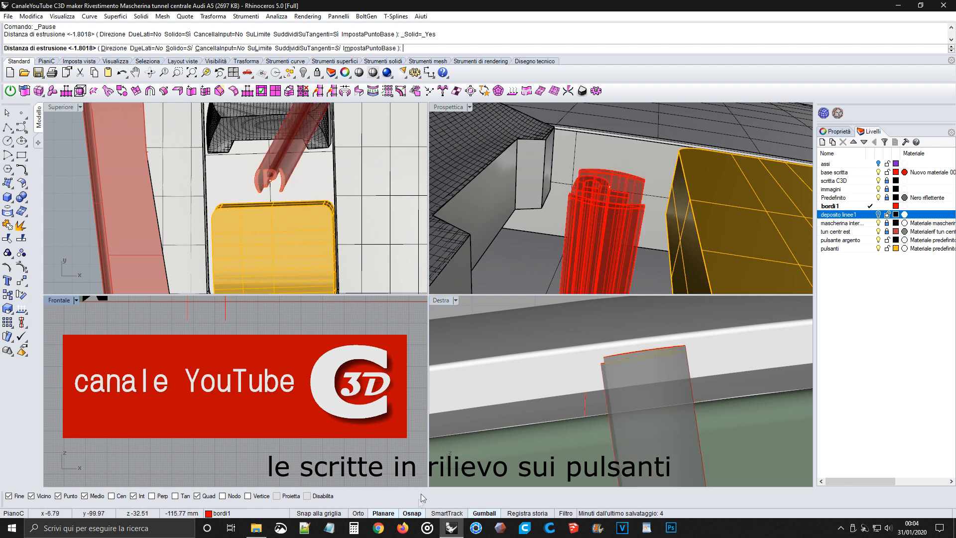
pyautogui.click(412, 512)
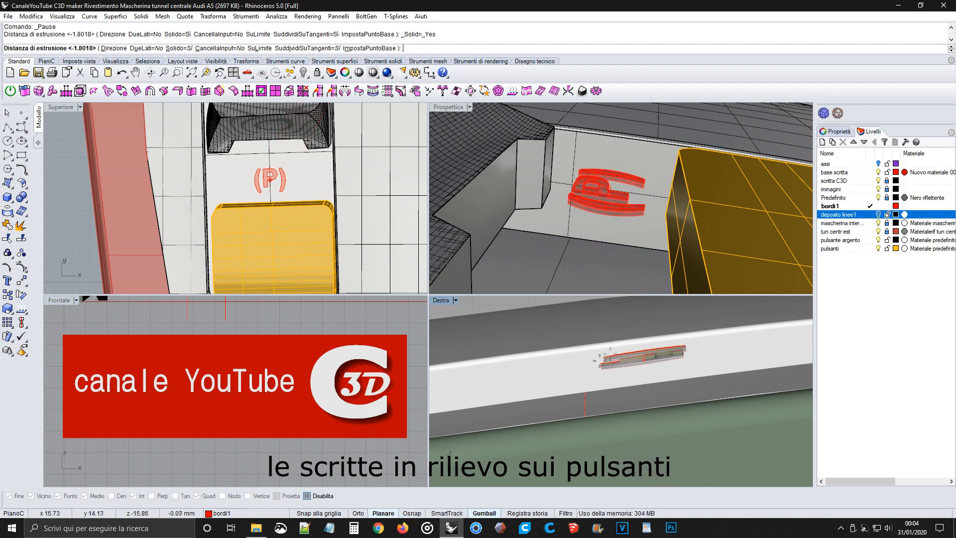
pyautogui.click(631, 349)
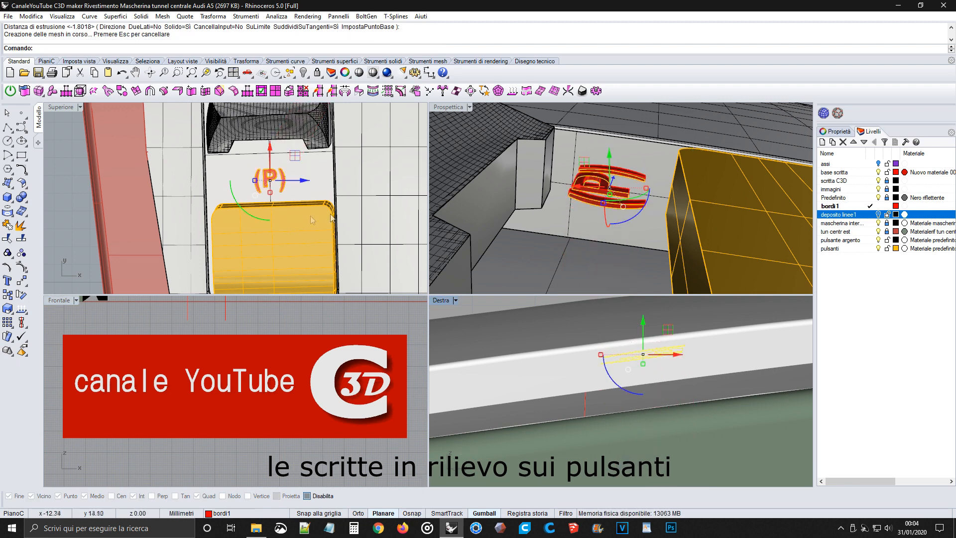
pyautogui.click(78, 210)
# Step: Show the hidden middle button again around the extruded (P) lettering
pyautogui.moveTo(559, 192); pyautogui.dragTo(561, 225, button='right')
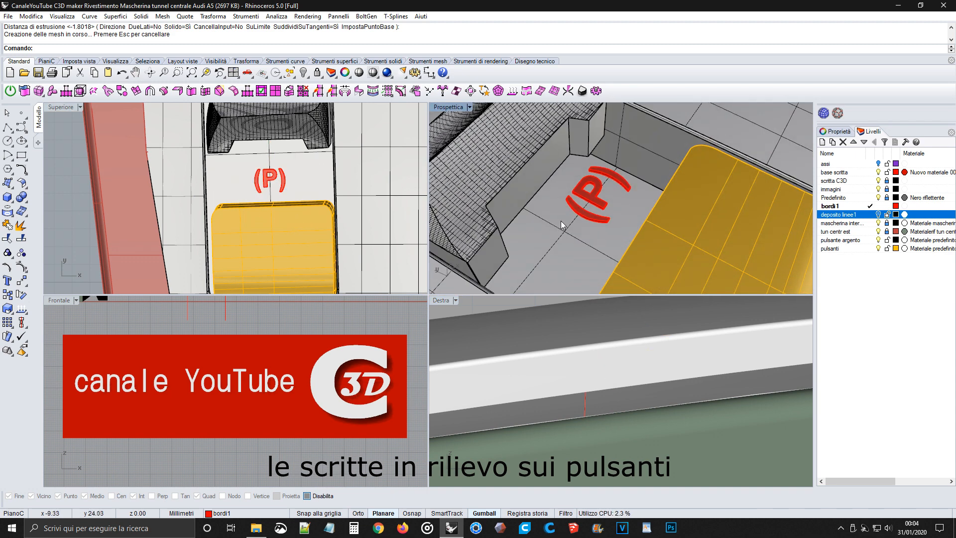
pyautogui.click(303, 73)
pyautogui.scroll(-3, 577, 227)
pyautogui.moveTo(577, 226)
pyautogui.mouseDown(button='right')
pyautogui.moveTo(617, 151)
pyautogui.moveTo(593, 219)
pyautogui.mouseUp(button='right')
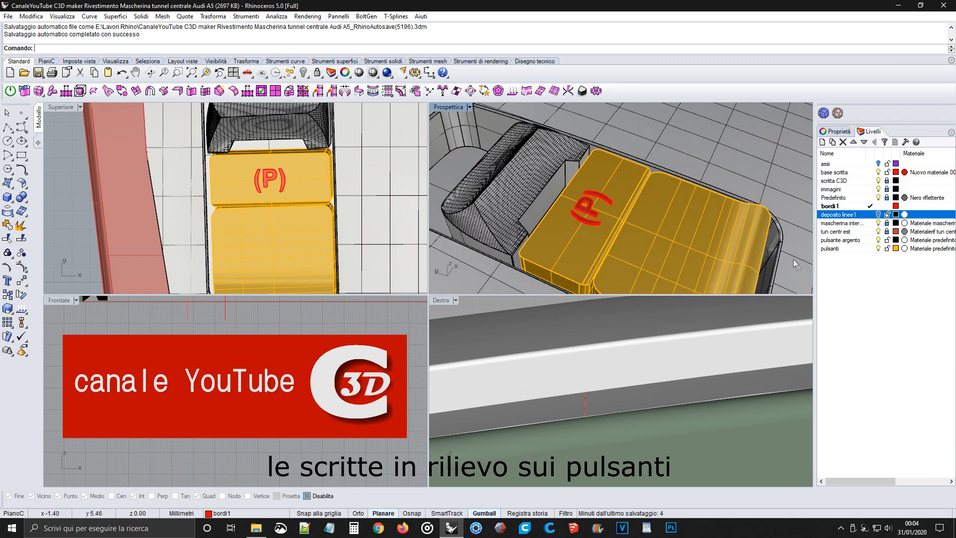
# Step: Create a new layer named "scritte"
pyautogui.rightClick(835, 280)
pyautogui.click(846, 284)
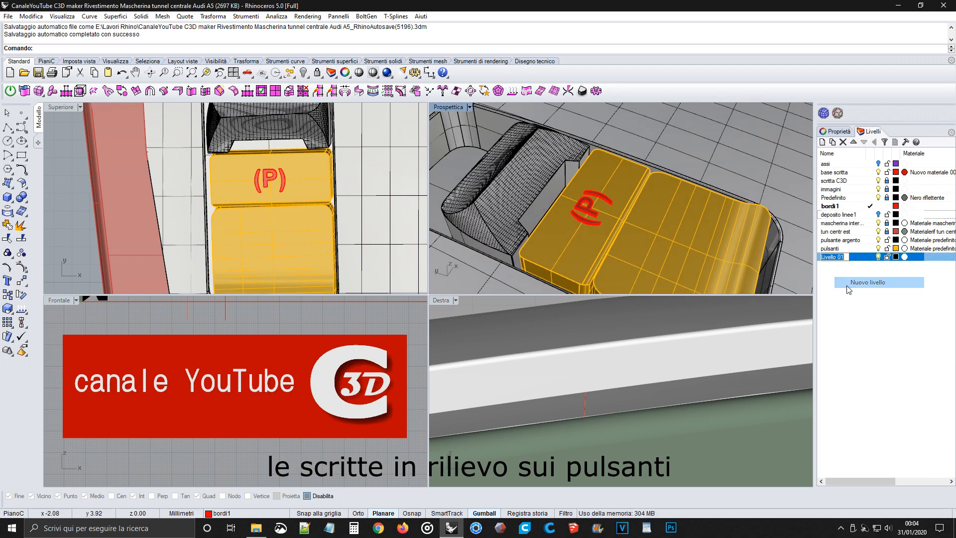
pyautogui.write('scritte')
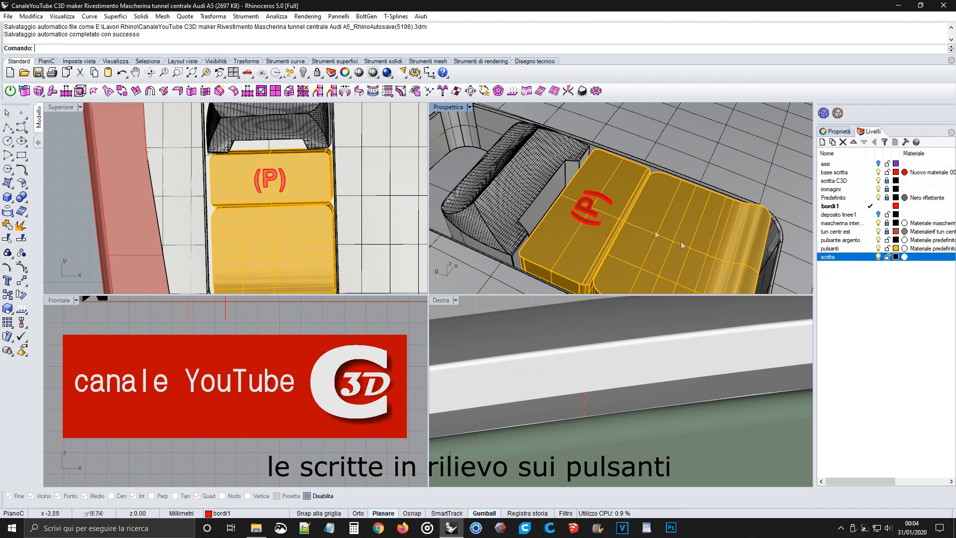
# Step: Delete one of the leftover source curves at the opening parenthesis of the (P) lettering
pyautogui.click(595, 221)
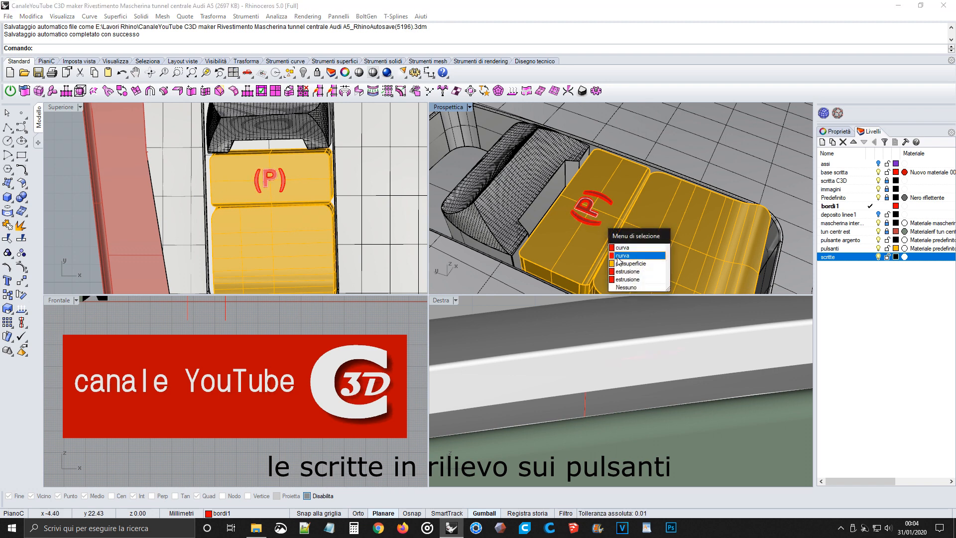
pyautogui.click(617, 257)
pyautogui.press('Delete')
pyautogui.click(603, 200)
pyautogui.press('Delete')
pyautogui.hotkey('ctrl', 'z')
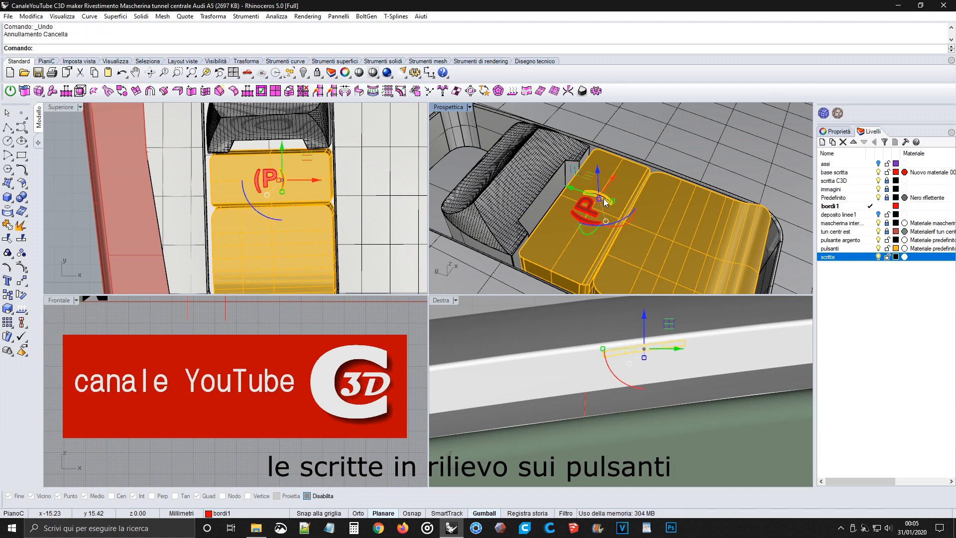
pyautogui.press('Escape')
# Step: Delete the remaining source curve at the opening parenthesis, keeping the extruded solid
pyautogui.scroll(8, 589, 219)
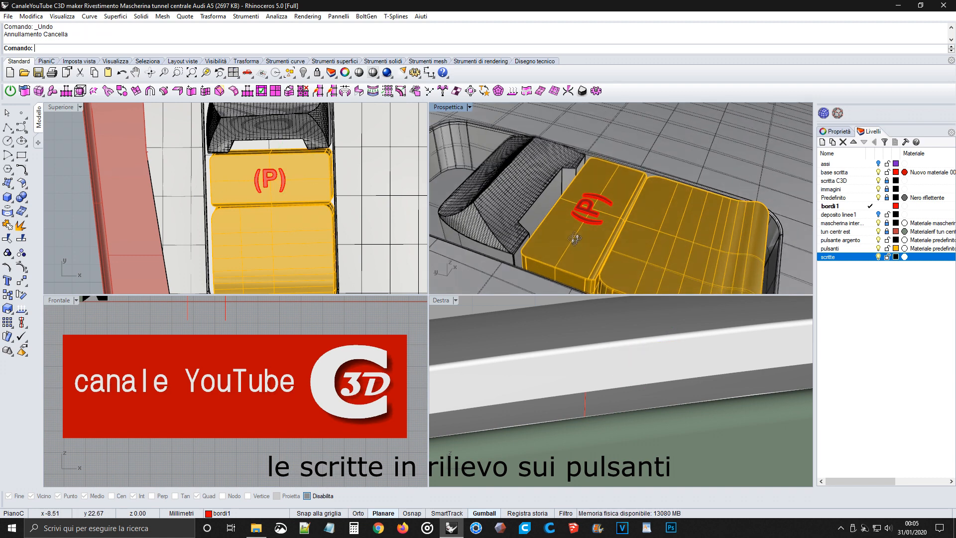
pyautogui.click(590, 223)
pyautogui.click(625, 253)
pyautogui.press('Delete')
# Step: Move the extruded opening parenthesis and the letter P to the layer "scritte"
pyautogui.click(606, 220)
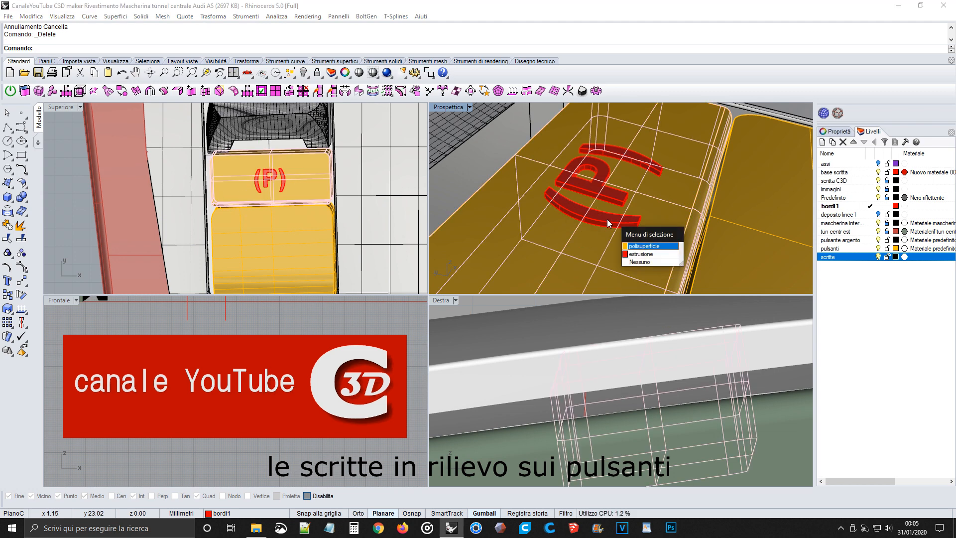
pyautogui.click(627, 250)
pyautogui.rightClick(836, 257)
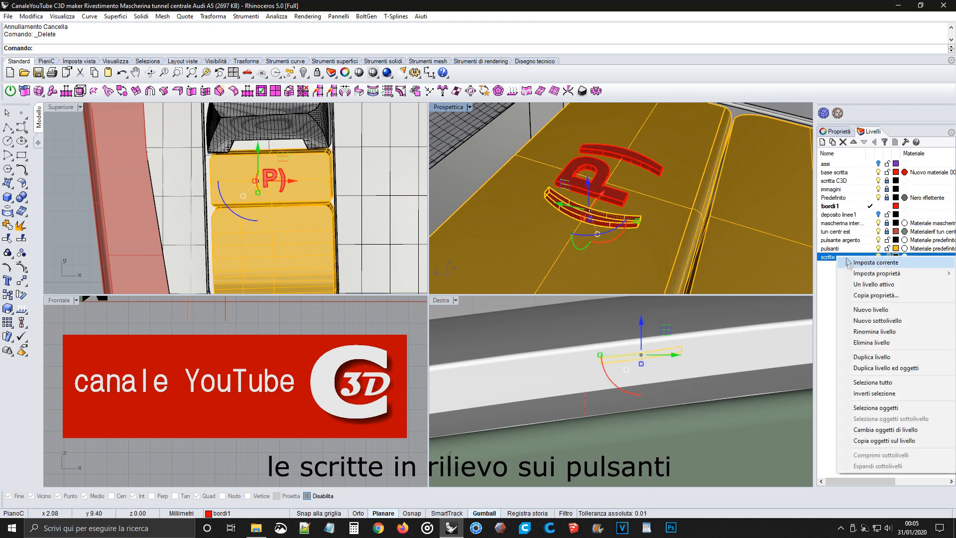
pyautogui.click(871, 430)
pyautogui.click(610, 195)
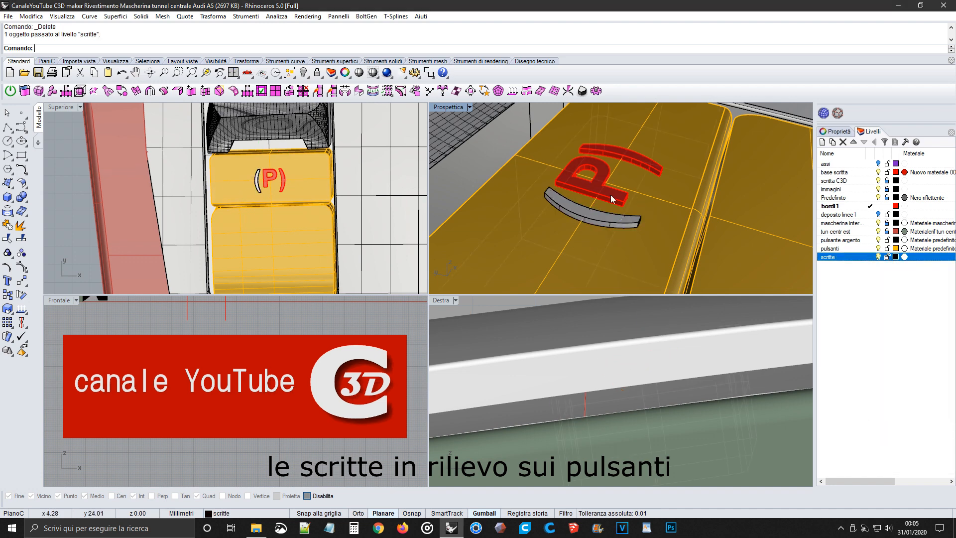
pyautogui.click(644, 229)
pyautogui.rightClick(832, 257)
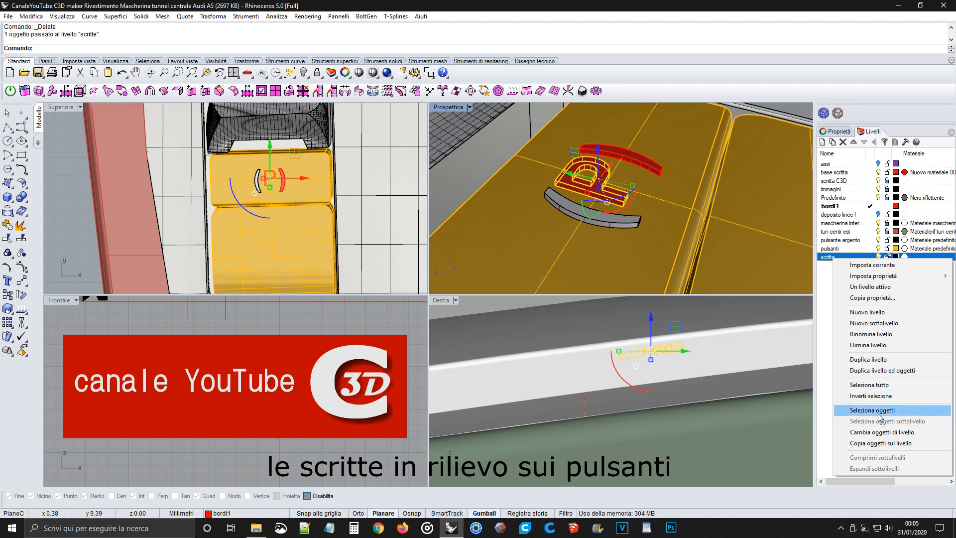
pyautogui.click(880, 431)
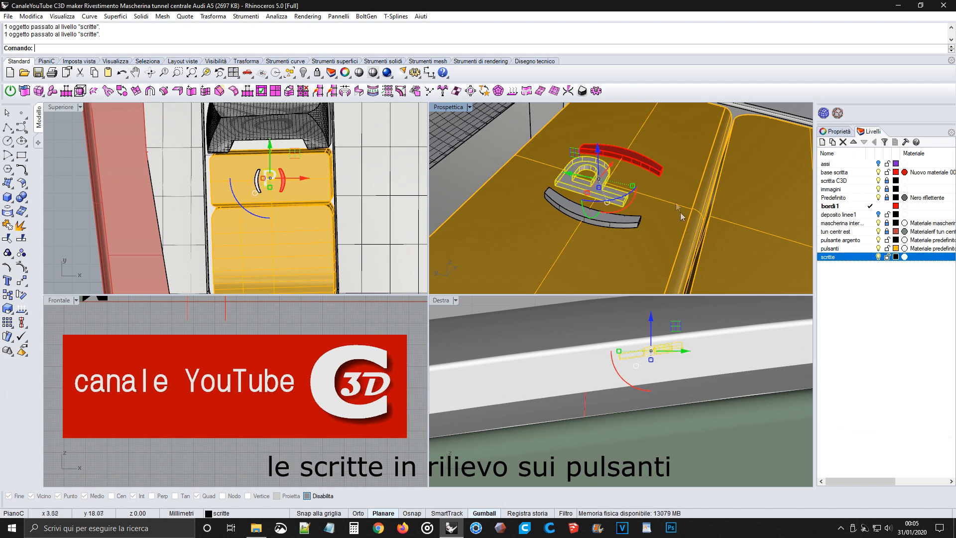
# Step: Move the extruded closing parenthesis to the layer "scritte" and clear the selection
pyautogui.click(649, 164)
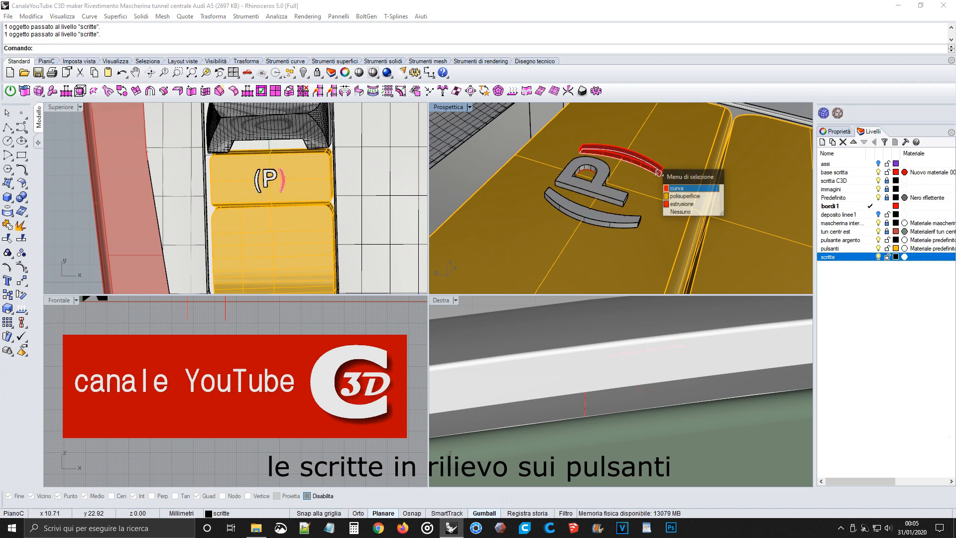
pyautogui.click(686, 197)
pyautogui.rightClick(836, 256)
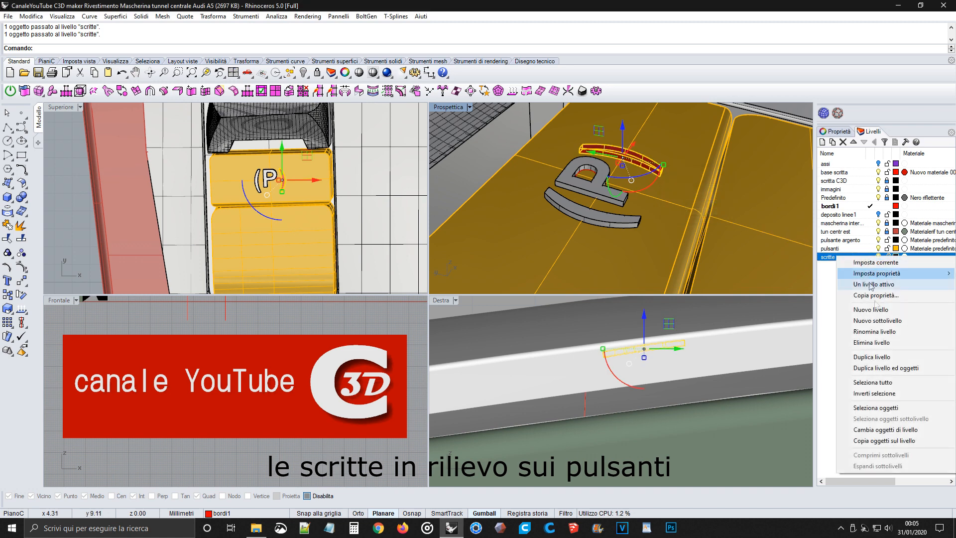
pyautogui.click(871, 429)
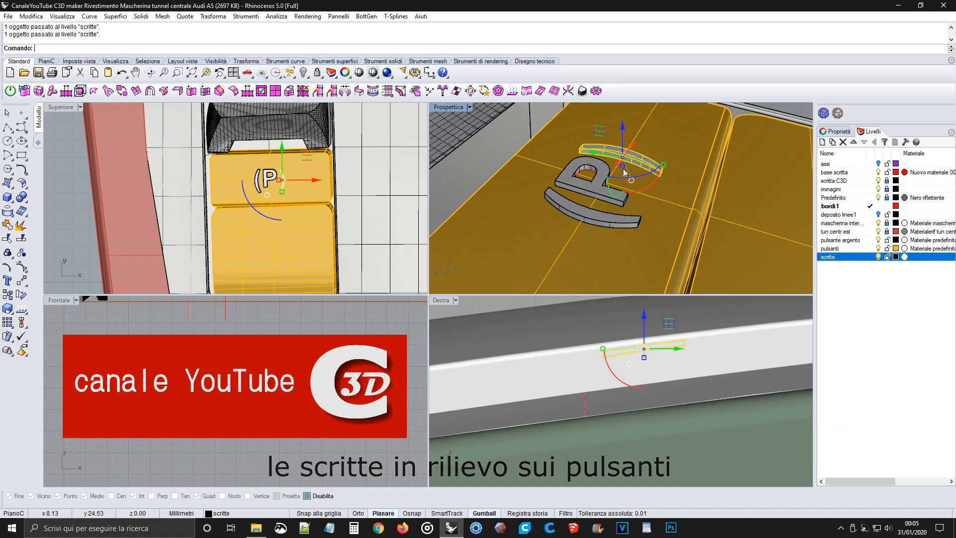
pyautogui.click(379, 162)
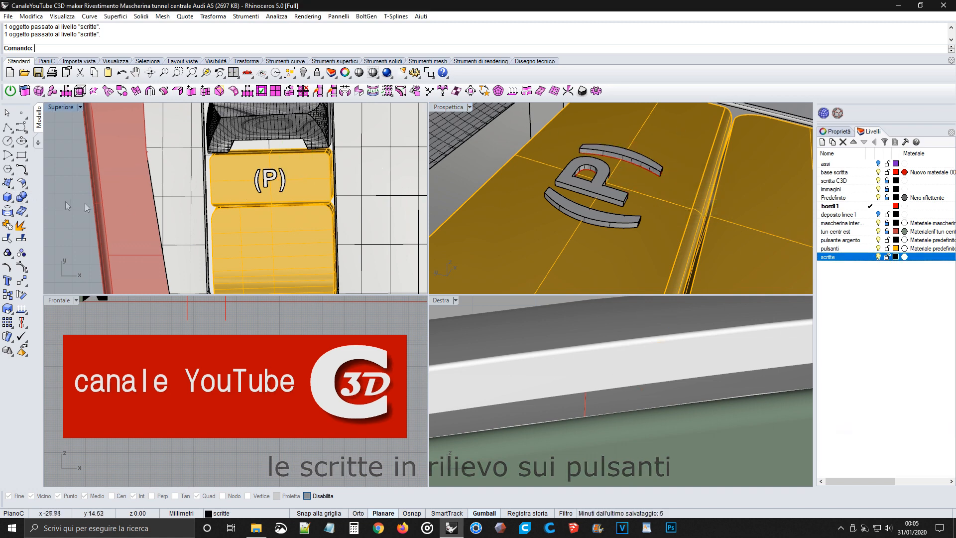
# Step: Name the material of the layer "scritte" as "Materiale scritta"
pyautogui.click(904, 256)
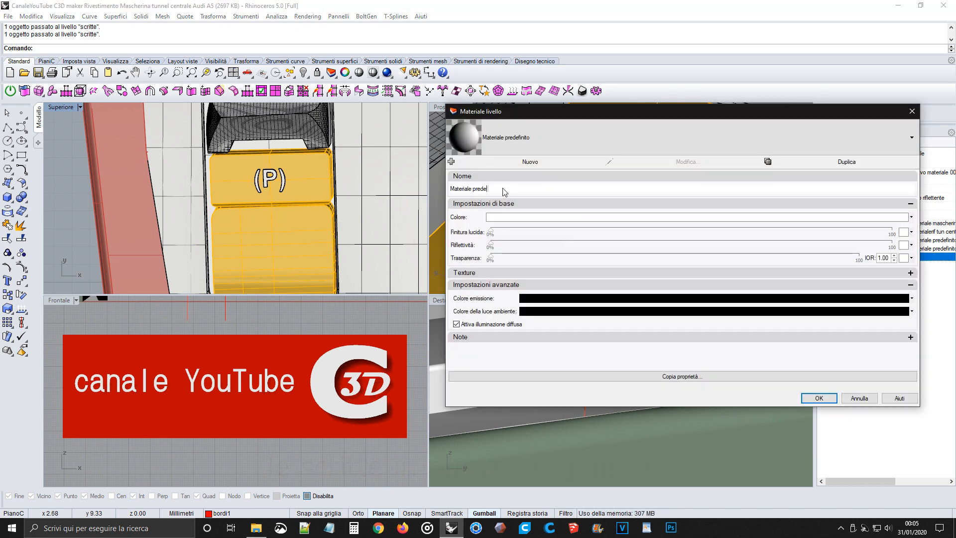
pyautogui.press('BackSpace')
pyautogui.press('BackSpace')
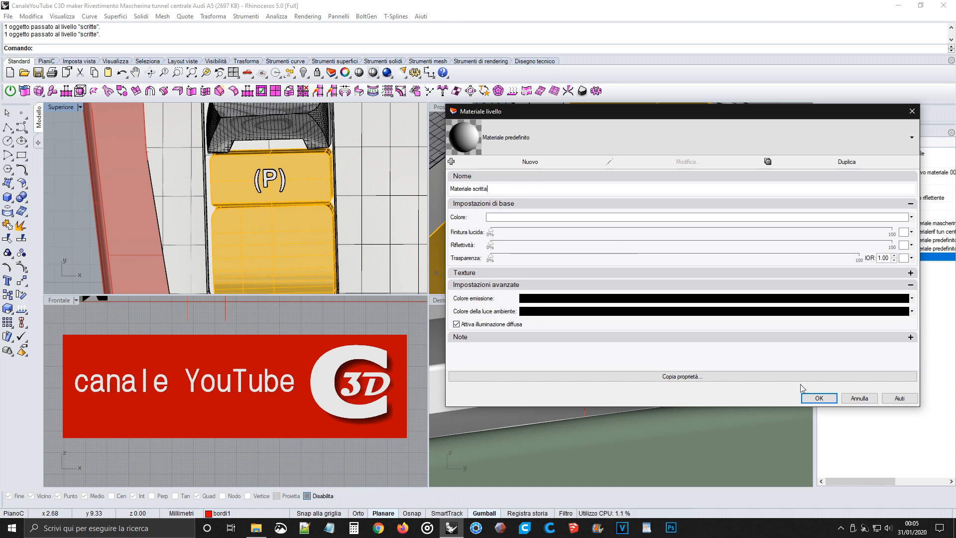
pyautogui.click(817, 397)
# Step: Delete the leftover source curves at the closing parenthesis and inside the letter P
pyautogui.scroll(-3, 650, 261)
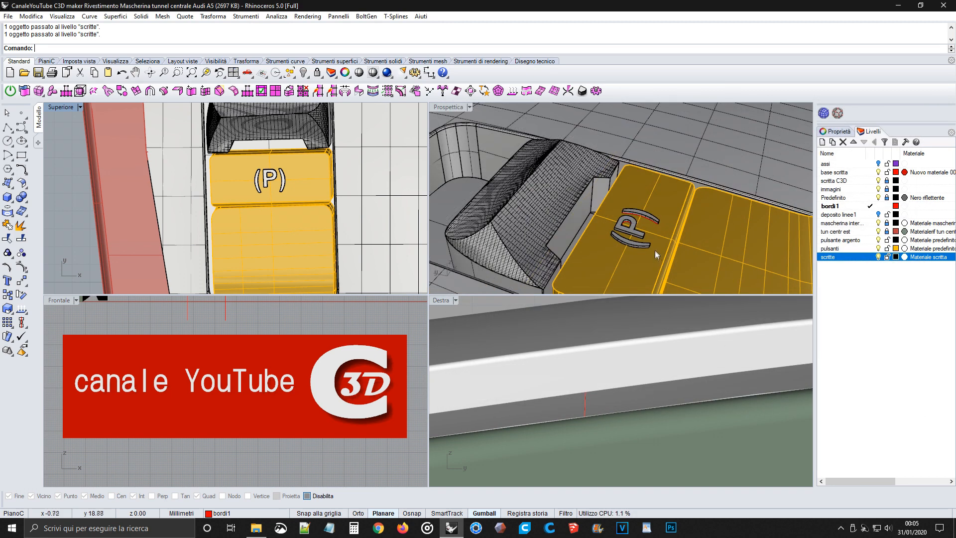
pyautogui.scroll(5, 647, 222)
pyautogui.click(648, 217)
pyautogui.click(676, 241)
pyautogui.press('Delete')
pyautogui.click(585, 225)
pyautogui.click(616, 248)
pyautogui.press('Delete')
# Step: Examine the raised (P) lettering on the middle button from several angles and compare it with the reference photo in the top view
pyautogui.scroll(-7, 579, 243)
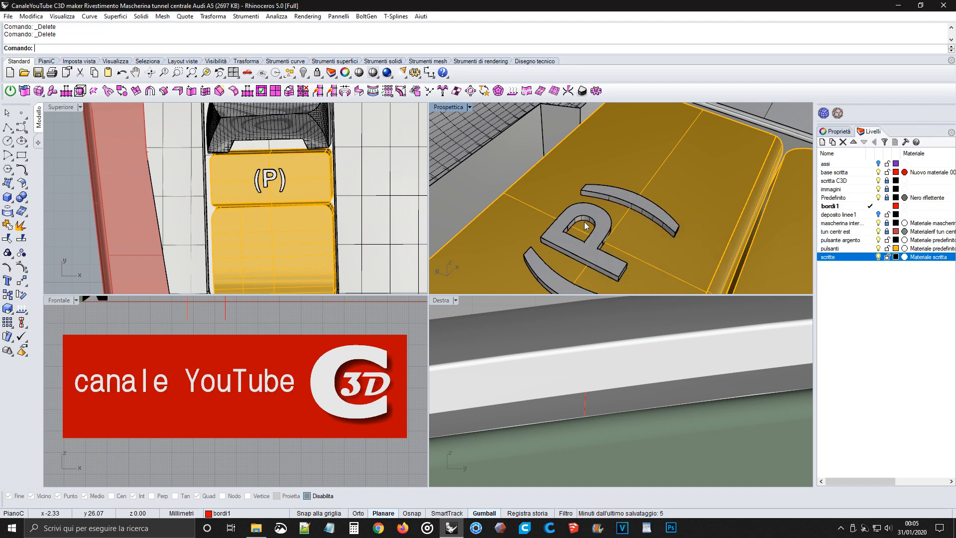
pyautogui.moveTo(580, 253)
pyautogui.mouseDown(button='right')
pyautogui.moveTo(558, 251)
pyautogui.moveTo(492, 205)
pyautogui.moveTo(503, 188)
pyautogui.moveTo(591, 246)
pyautogui.mouseUp(button='right')
pyautogui.scroll(-10, 591, 246)
pyautogui.moveTo(634, 223); pyautogui.dragTo(595, 255, button='right')
pyautogui.scroll(-7, 620, 222)
pyautogui.moveTo(647, 205); pyautogui.dragTo(537, 207, button='right')
pyautogui.scroll(-8, 315, 159)
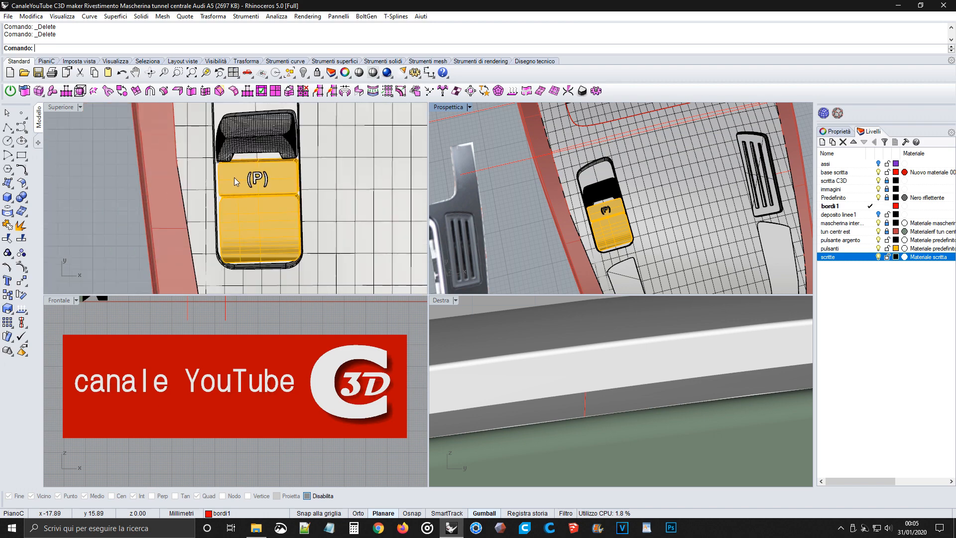
pyautogui.moveTo(166, 187); pyautogui.dragTo(245, 196, button='right')
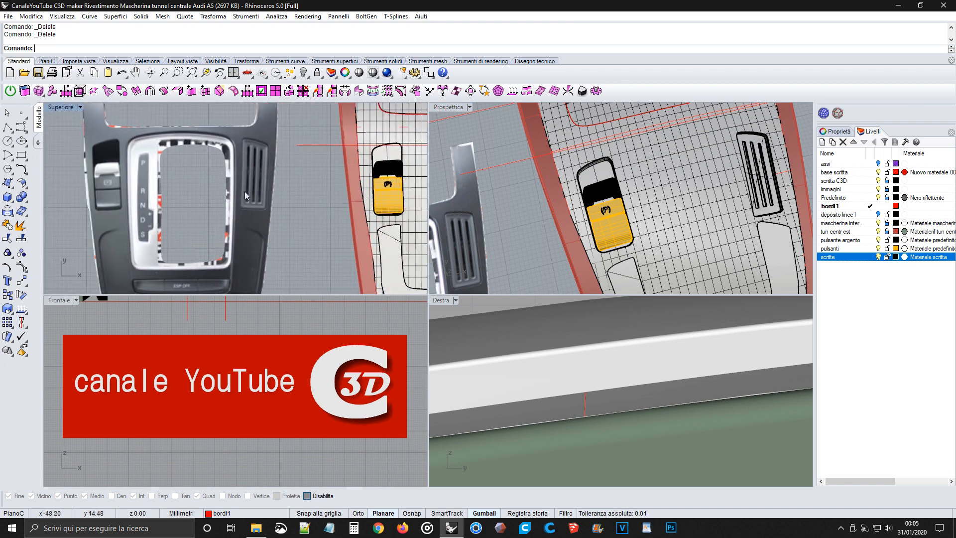
pyautogui.moveTo(532, 212); pyautogui.dragTo(661, 152, button='right')
pyautogui.scroll(3, 598, 228)
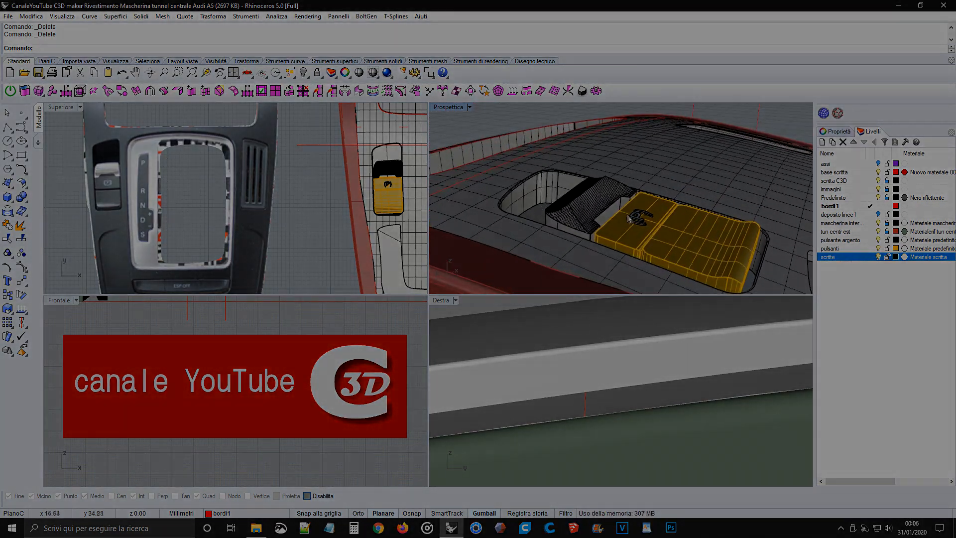
pyautogui.scroll(7, 639, 220)
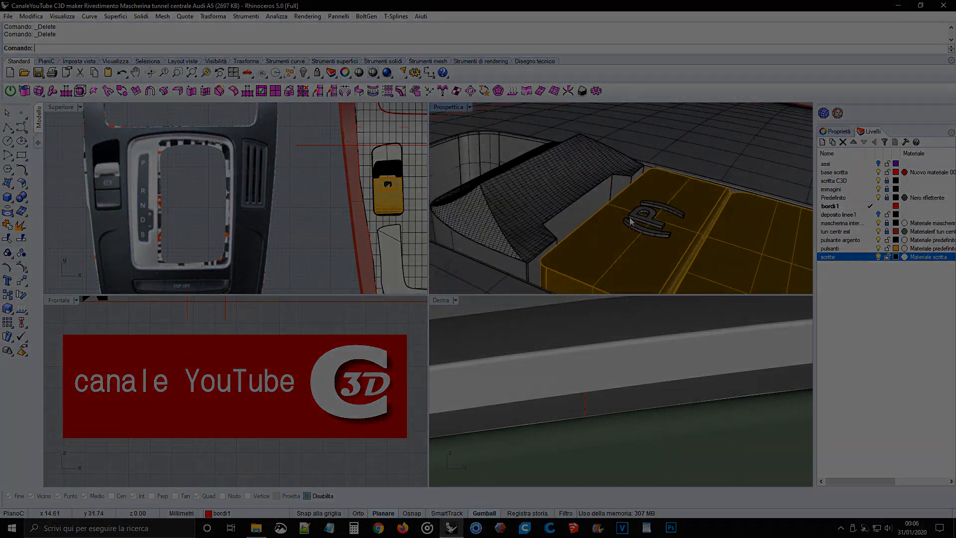
pyautogui.scroll(-10, 642, 224)
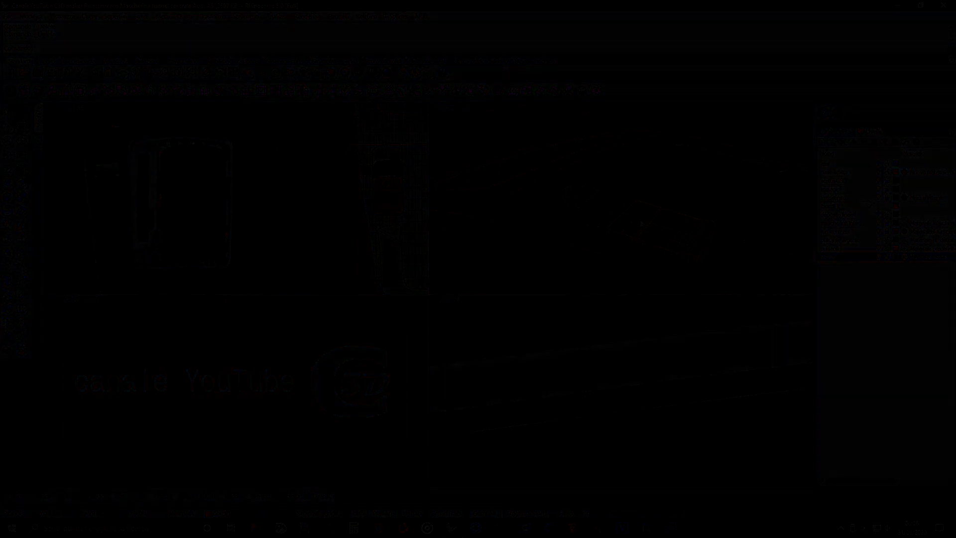